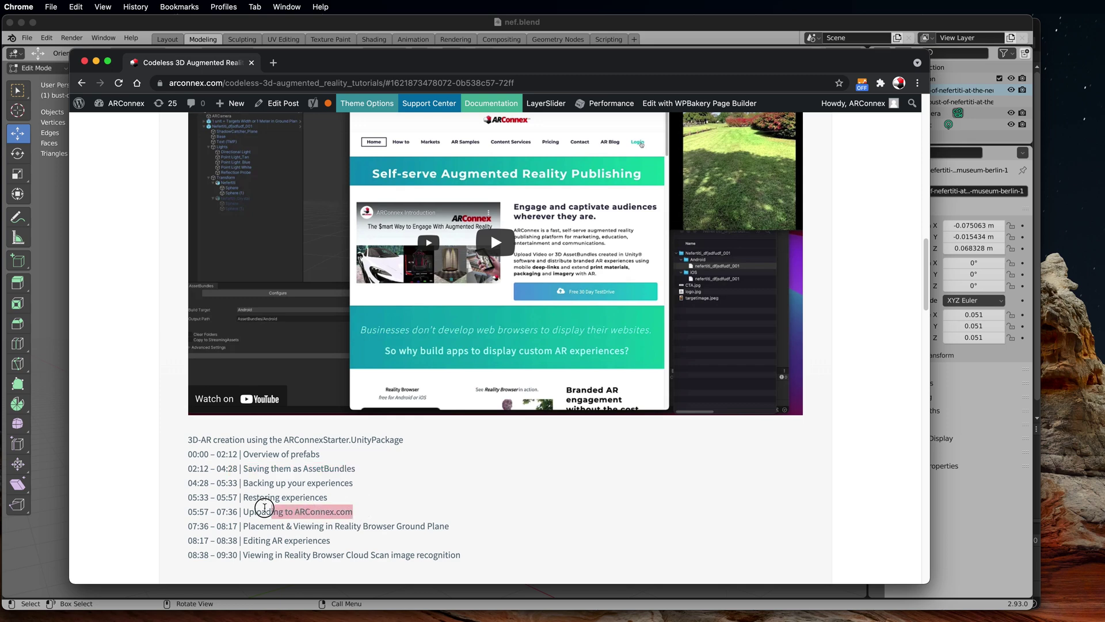
- Look through the ARConnex codeless 3D tutorials page, from the upload chapter list to the interactive animation and shader sections
left_click(426, 506)
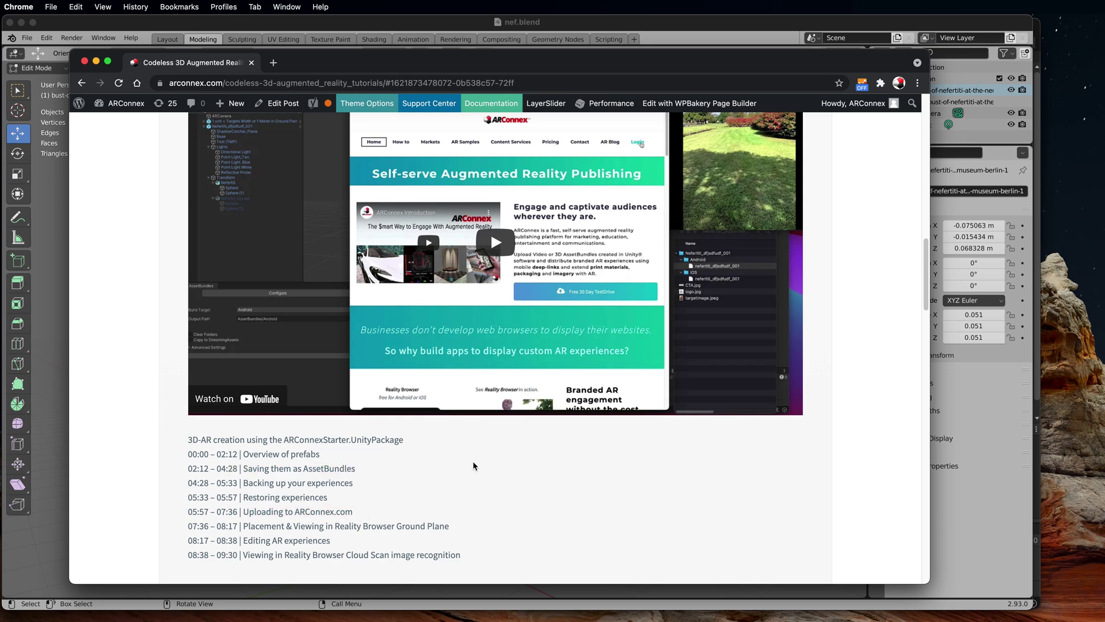
scroll(473, 464, "down", 8)
scroll(474, 465, "down", 1)
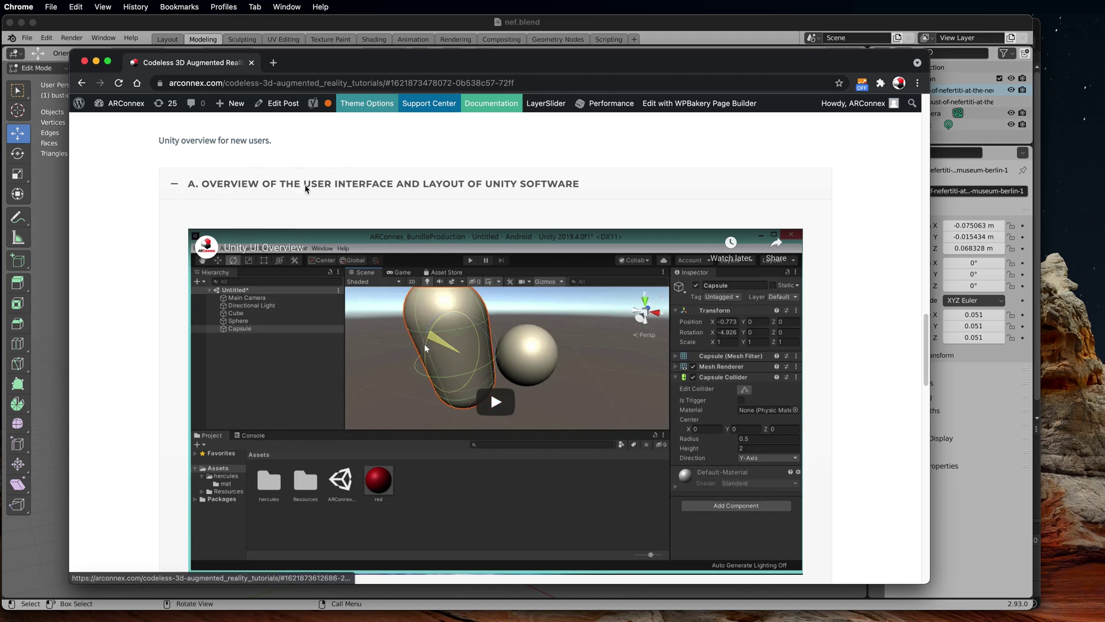
scroll(483, 451, "down", 10)
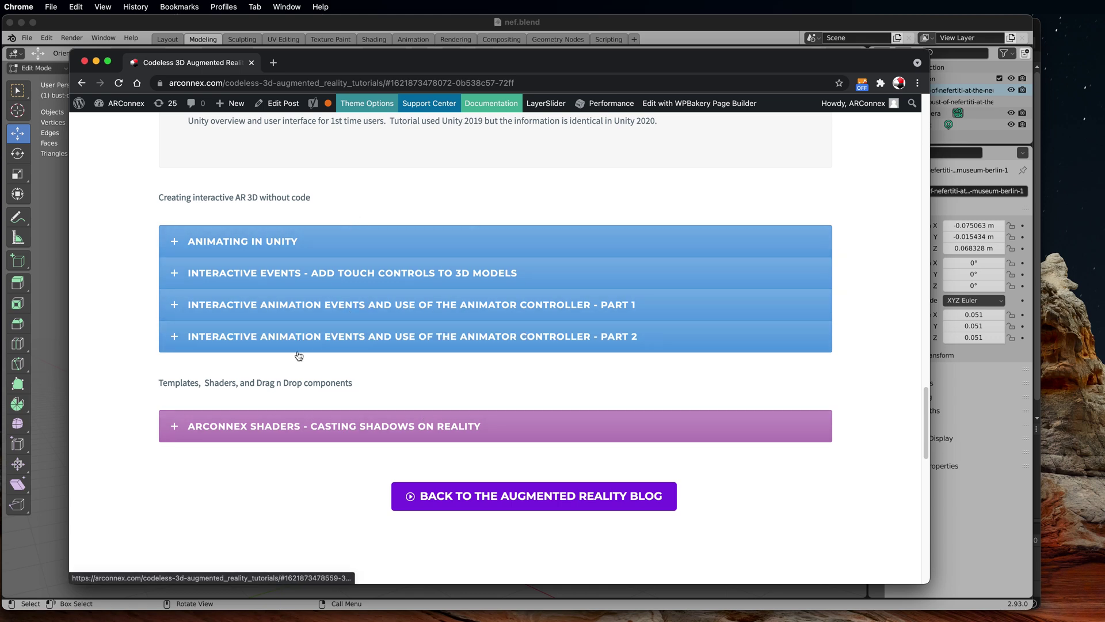
scroll(424, 210, "up", 10)
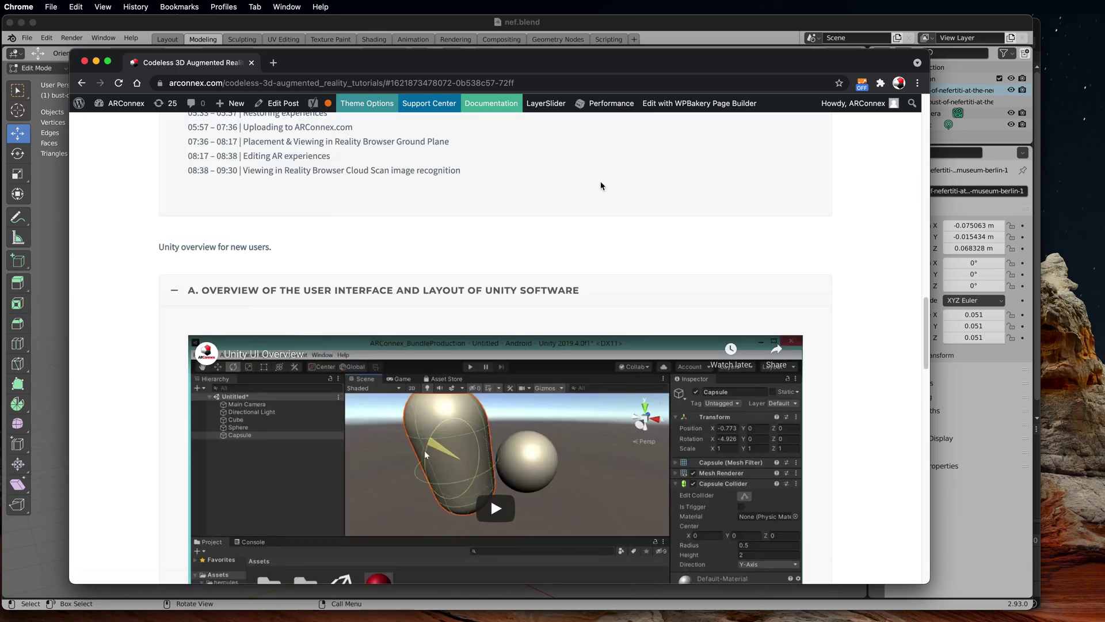
- Switch to Blender and inspect the Nefertiti bust mesh from several sides
key("ctrl+Up")
left_click(472, 570)
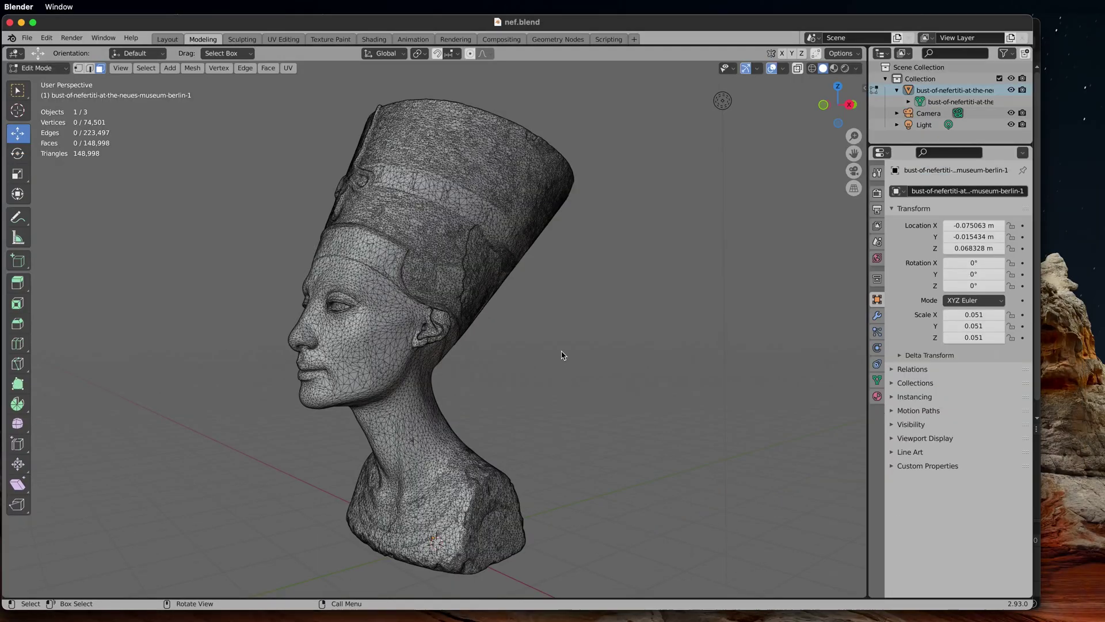
middle_click_drag(483, 403, 599, 371)
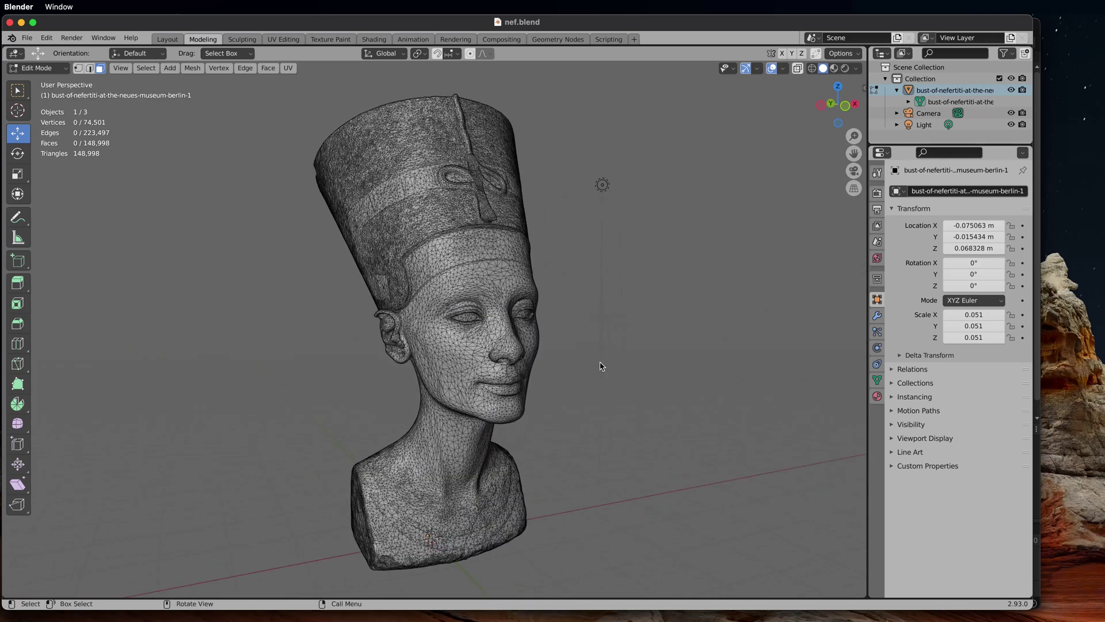
middle_click_drag(662, 341, 694, 339)
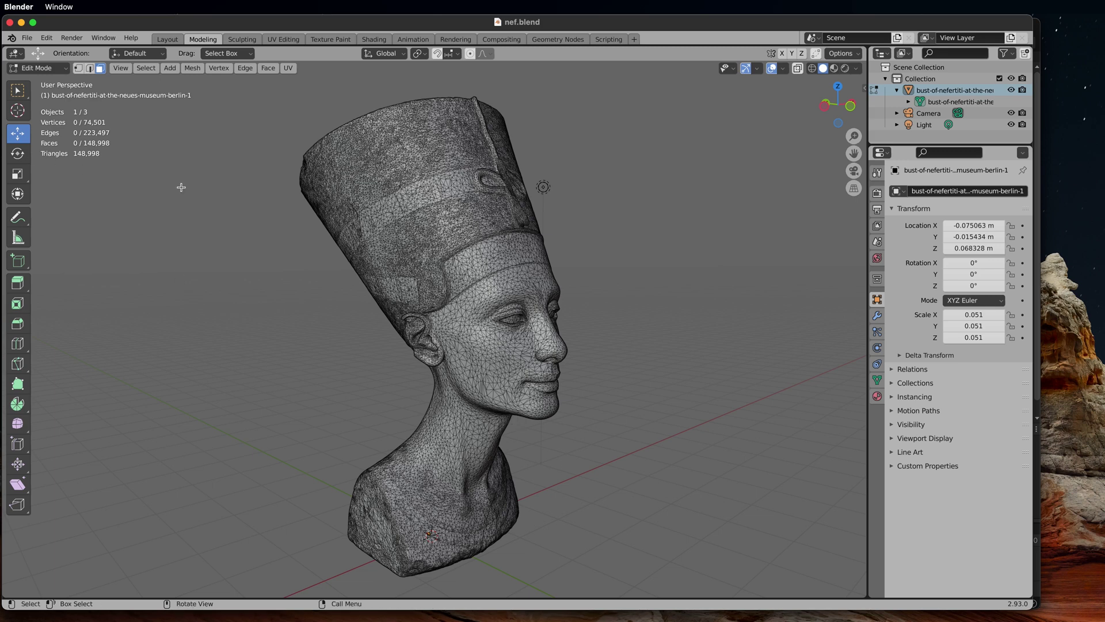
middle_click_drag(630, 341, 580, 337)
- Switch to Unity and expand the Transform object in the Nefertiti prefab, keeping its Nefertiti child collapsed
key("super+Tab")
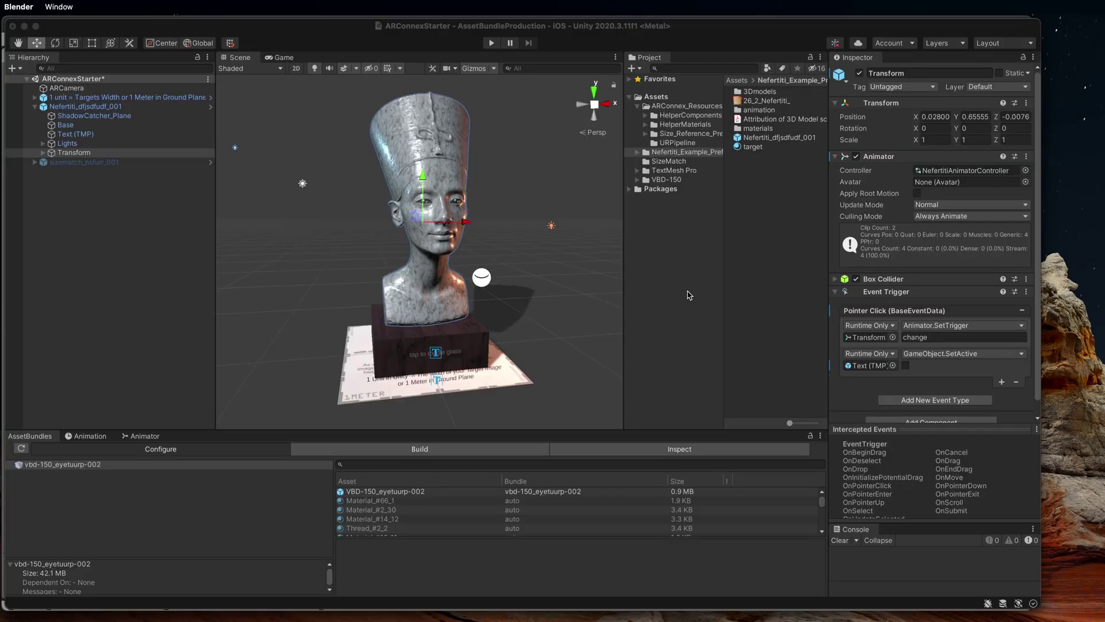
left_click(61, 155)
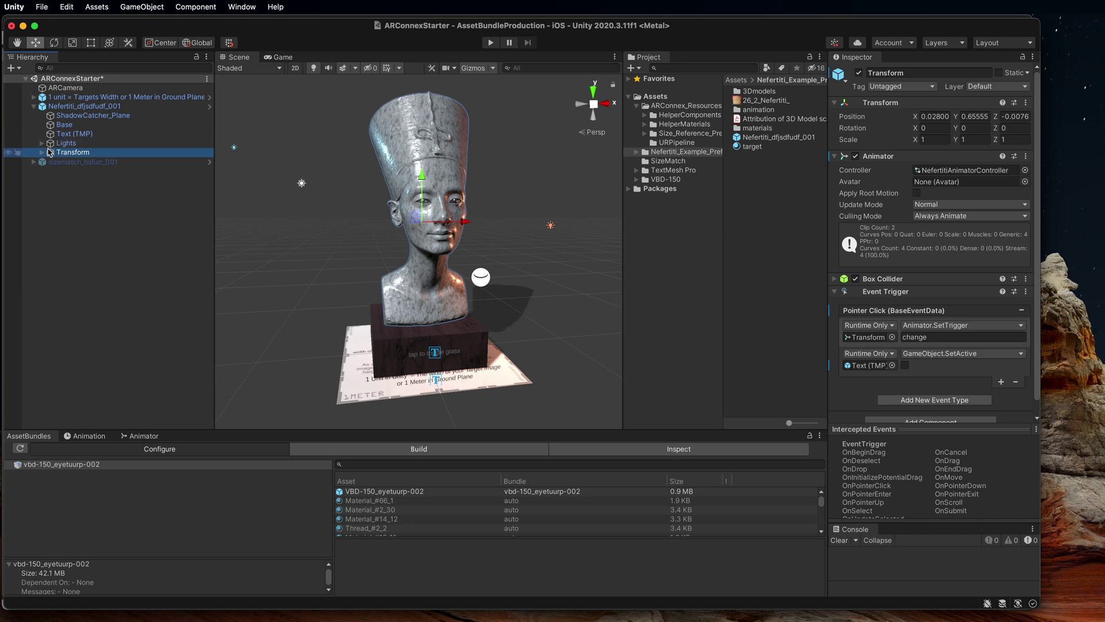
left_click(42, 154)
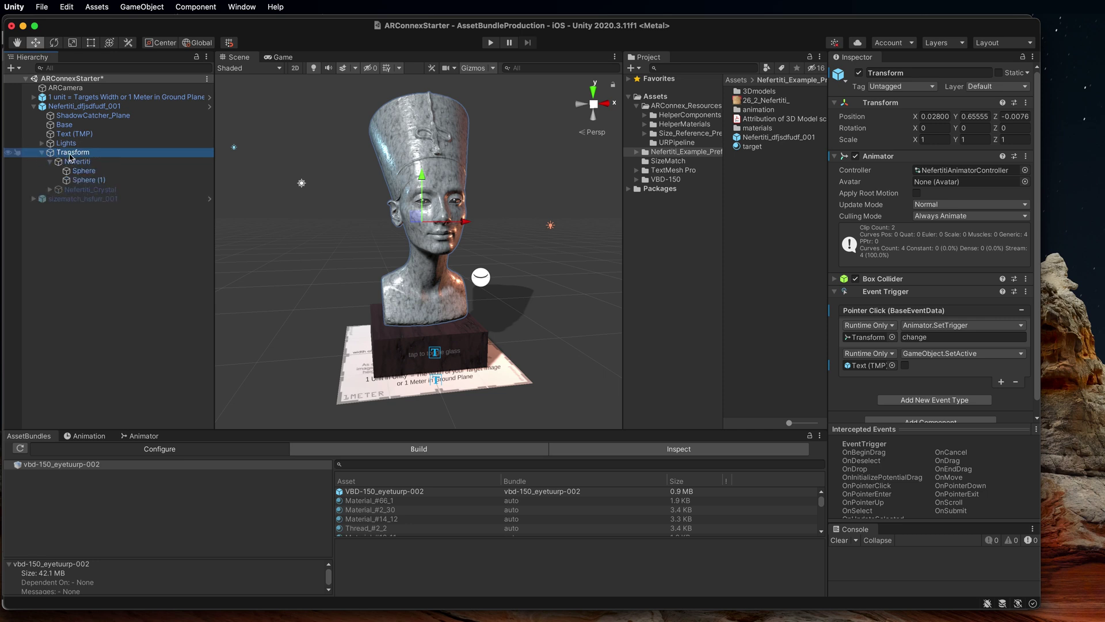
left_click(57, 152)
left_click(54, 152)
left_click(50, 162)
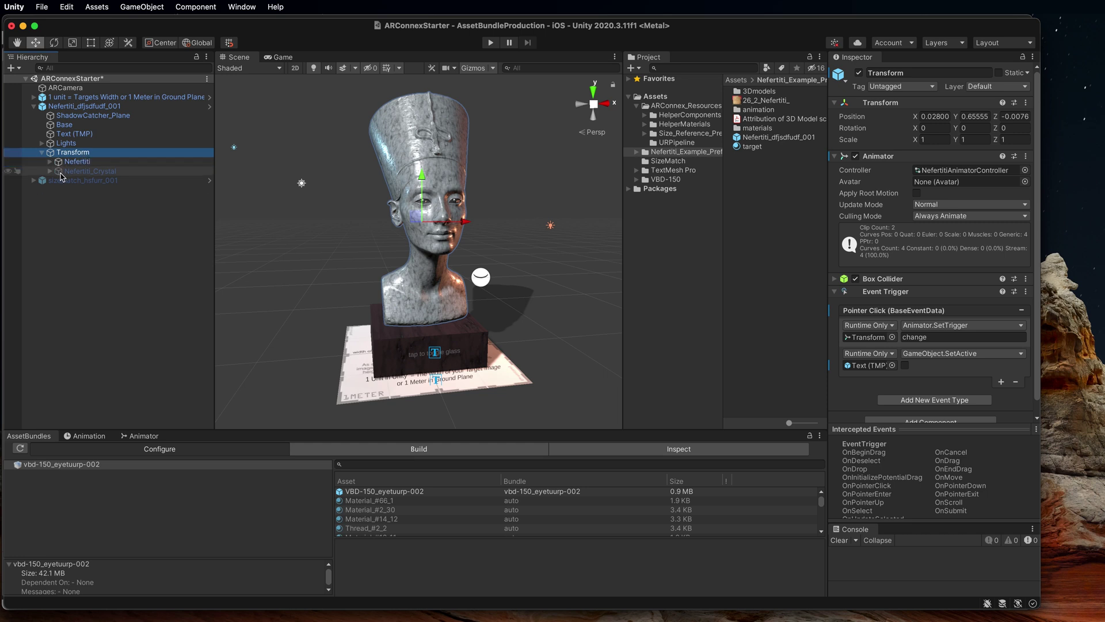
- Inspect the Nefertiti and Nefertiti_Crystal objects, activating the crystal version briefly and deactivating it again
left_click(61, 173)
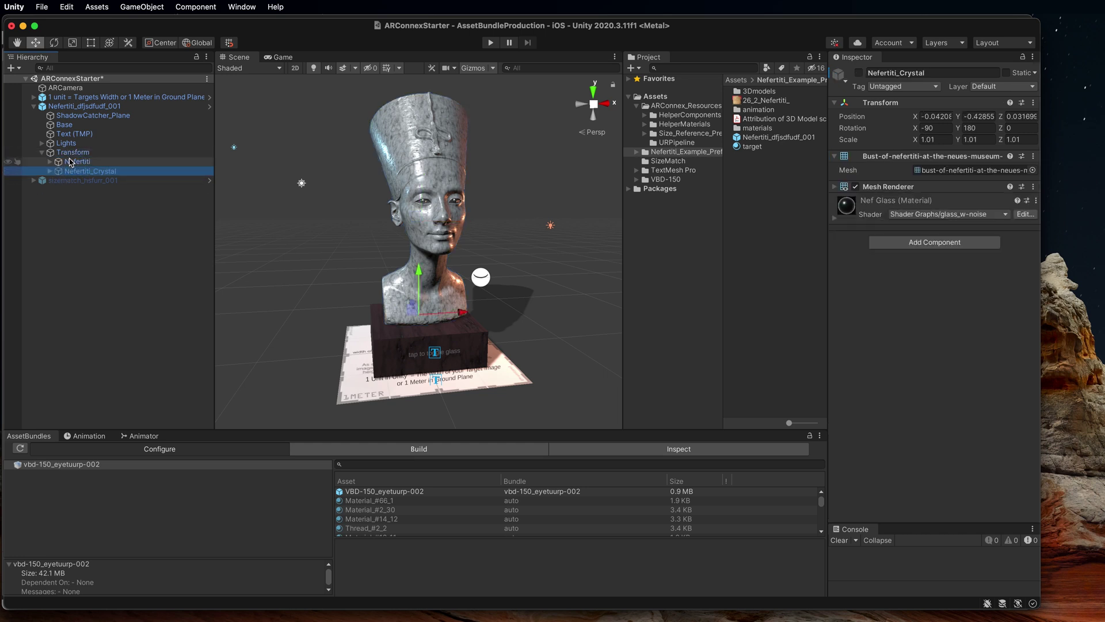
left_click(70, 163)
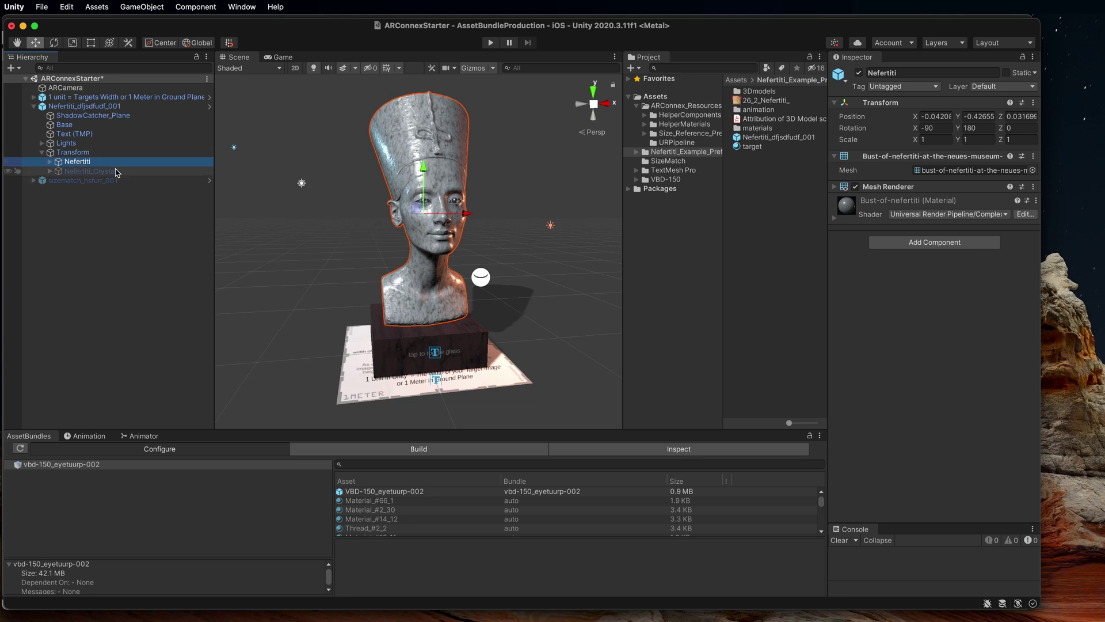
left_click(115, 171)
left_click(859, 73)
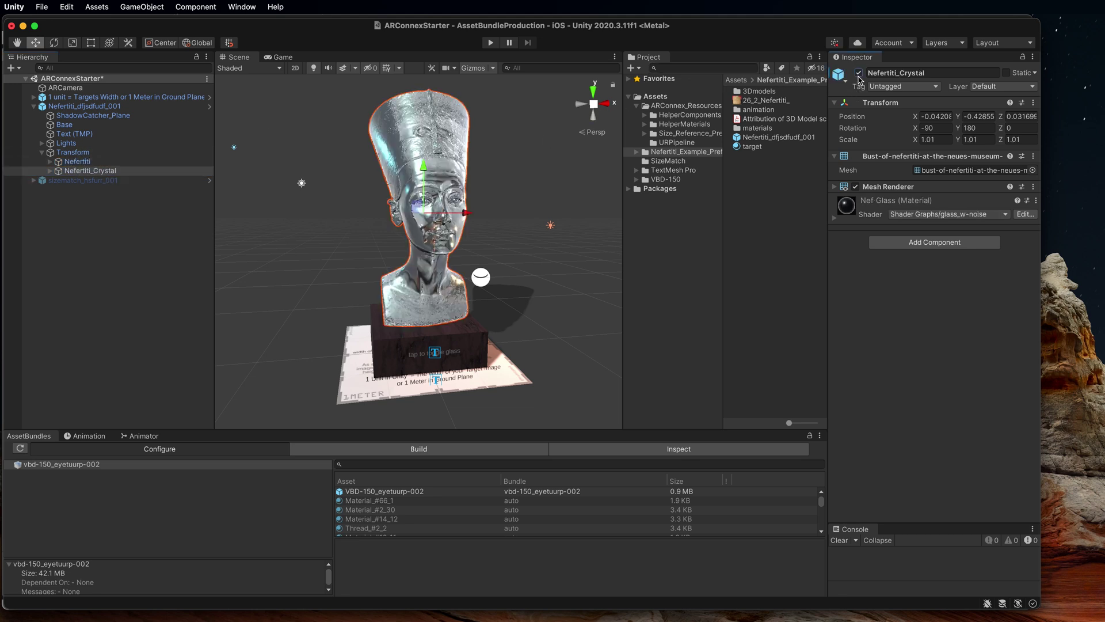
left_click(859, 73)
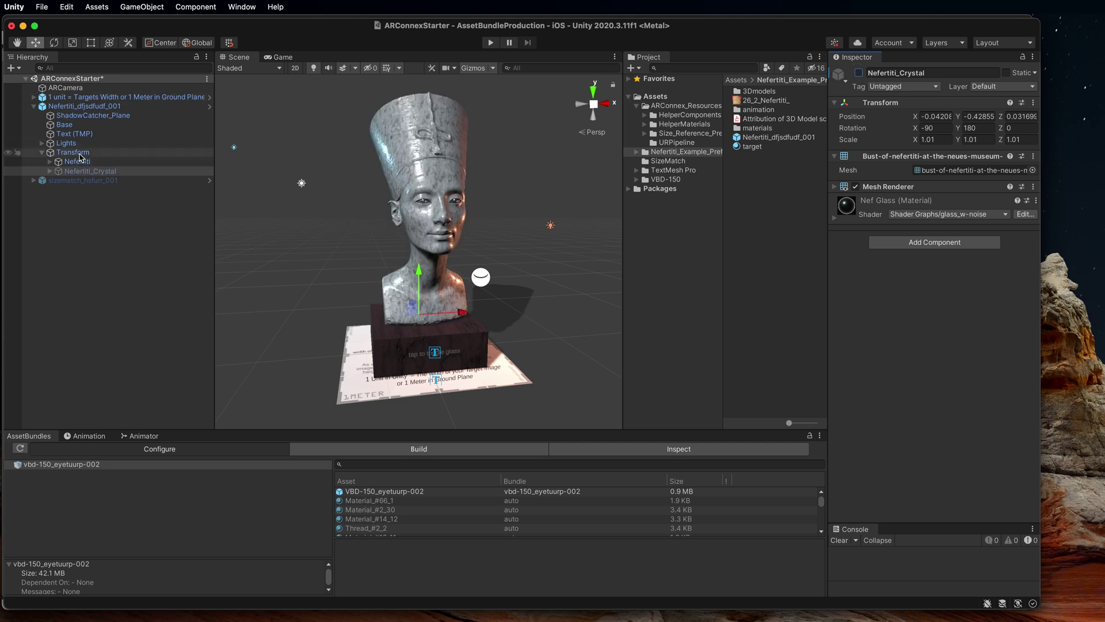
- Compare the parent Transform object with its Nefertiti and Nefertiti_Crystal children by inspecting each one's components
left_click(74, 153)
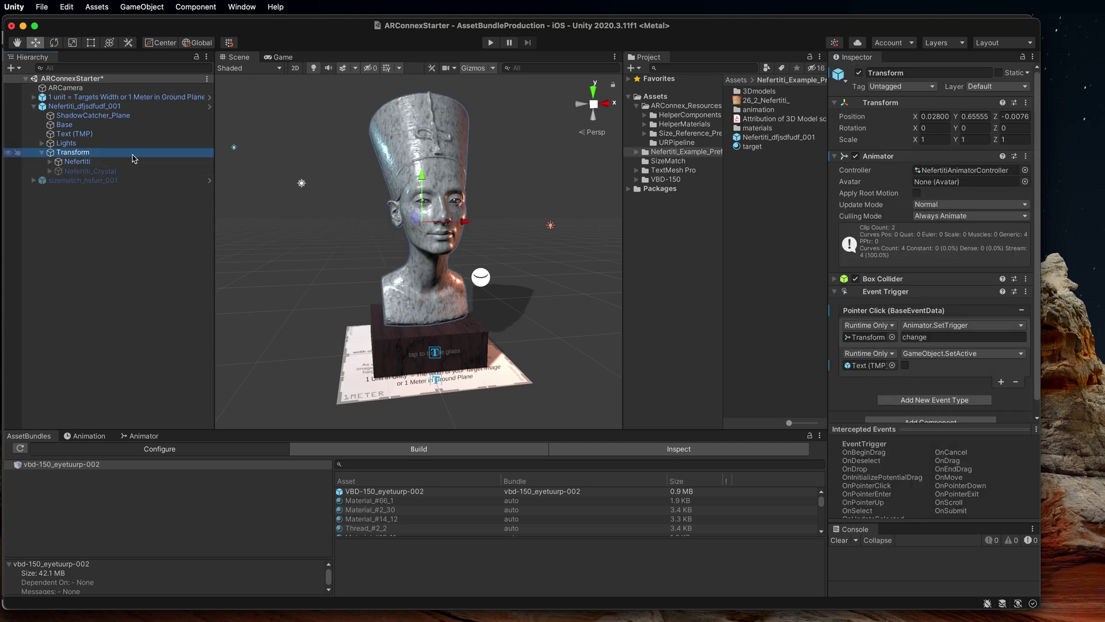
left_click(433, 152)
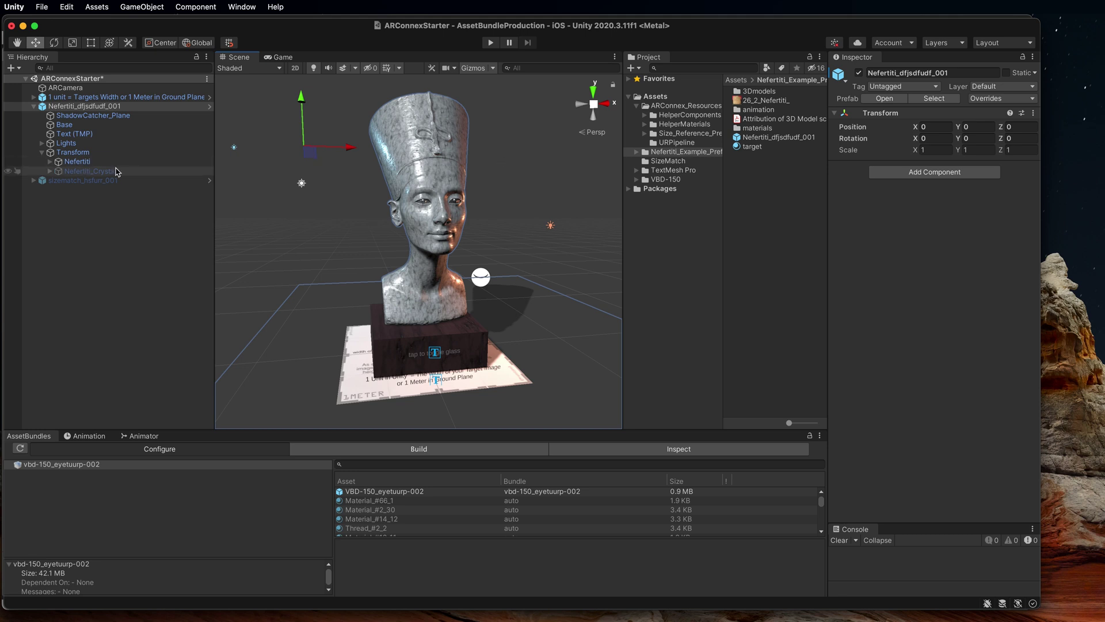
left_click(92, 172)
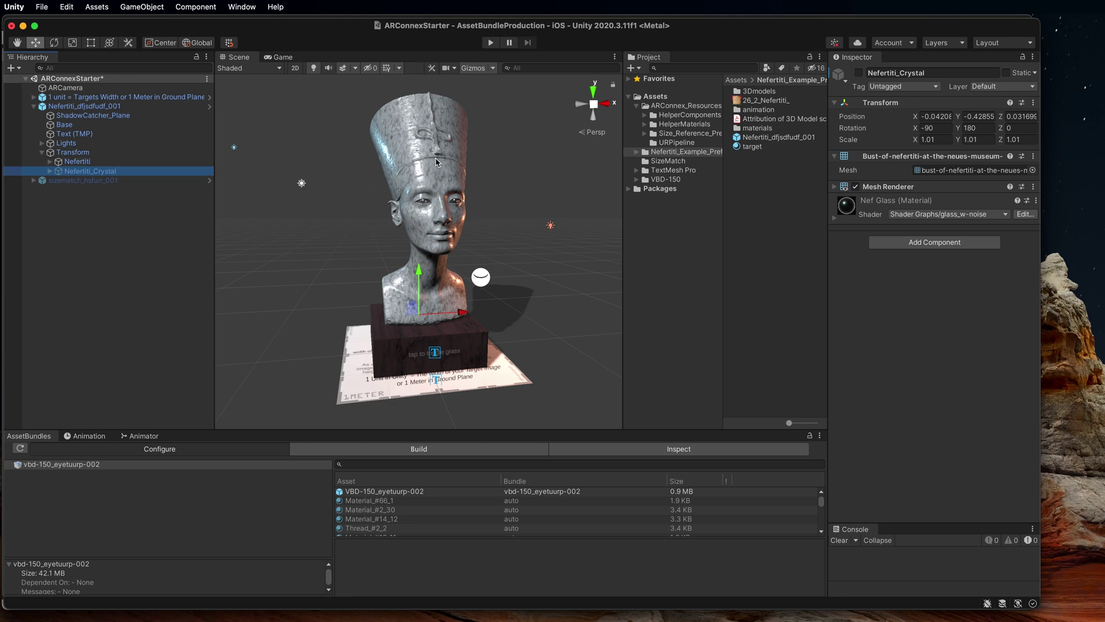
left_click(77, 162)
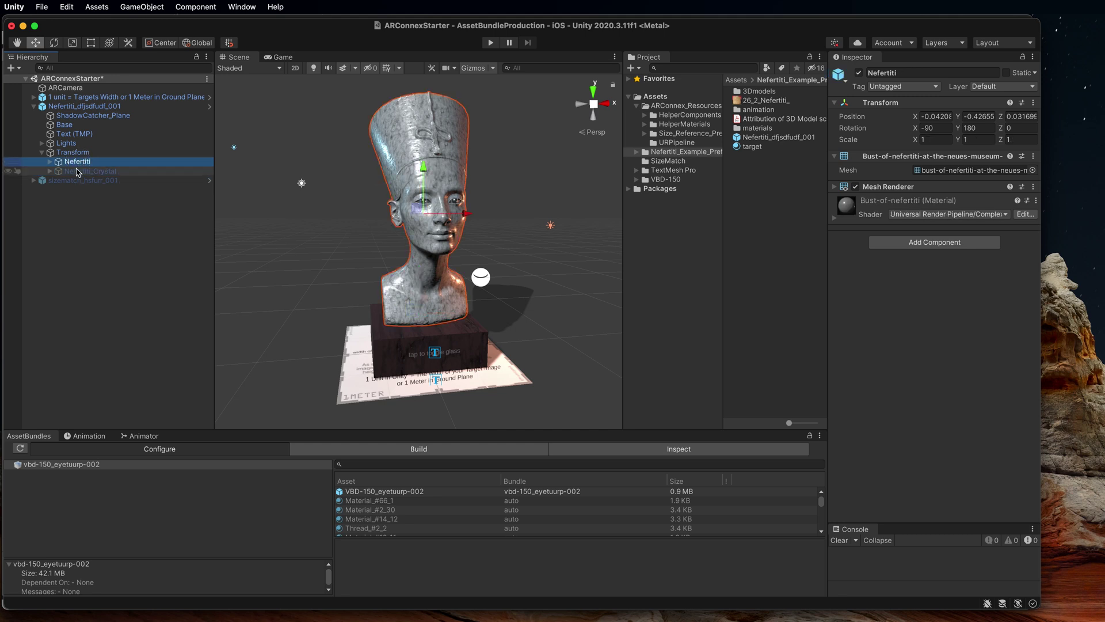
left_click(77, 172)
left_click(73, 153)
left_click(75, 162)
left_click(76, 172)
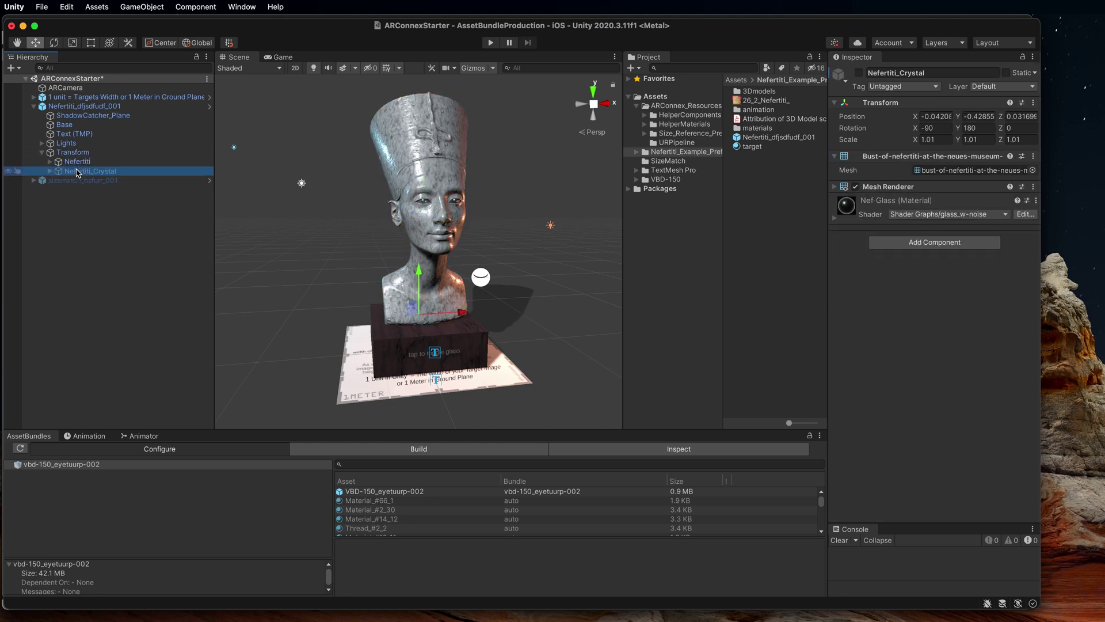
left_click(74, 163)
left_click(75, 171)
left_click(74, 163)
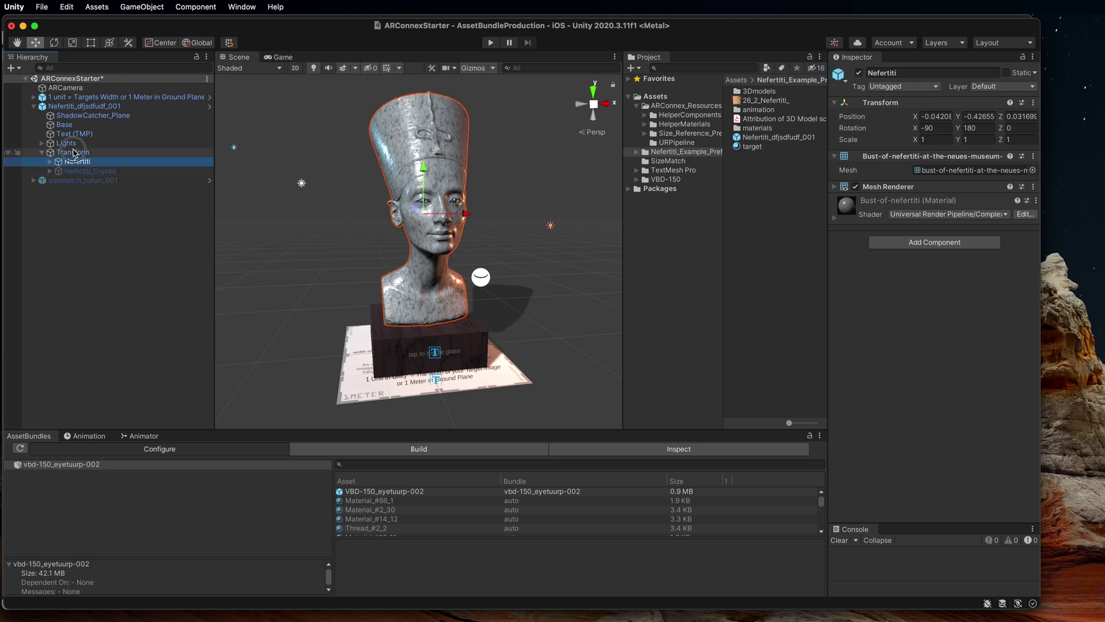
left_click(74, 153)
left_click(74, 171)
left_click(74, 162)
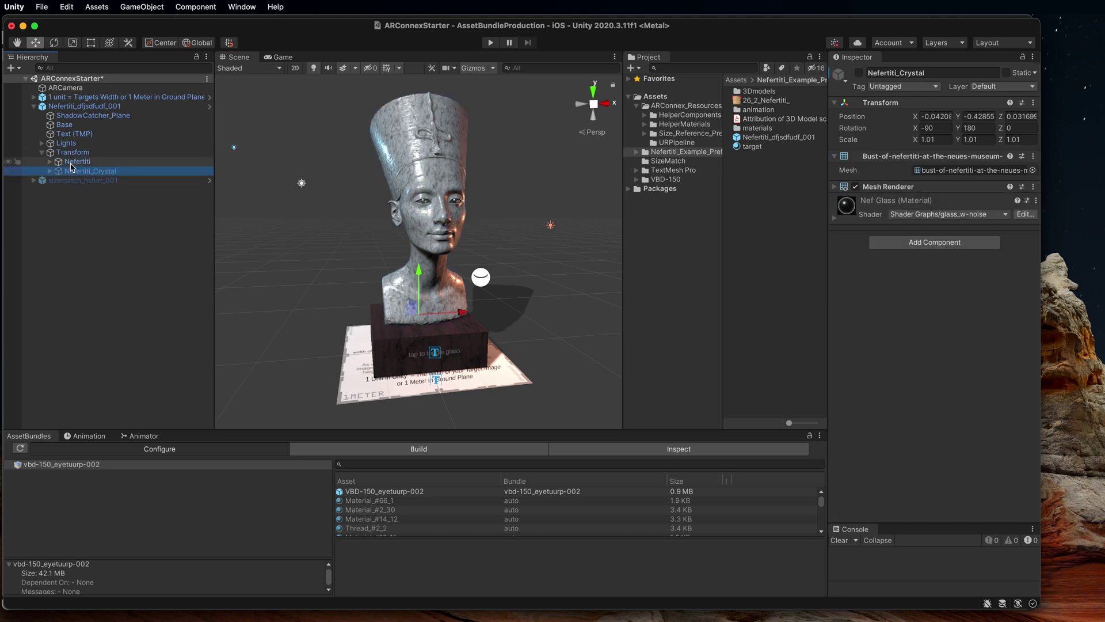
left_click(74, 171)
- Expand the Transform object's Box Collider and examine its settings together with the Event Trigger component
left_click(73, 154)
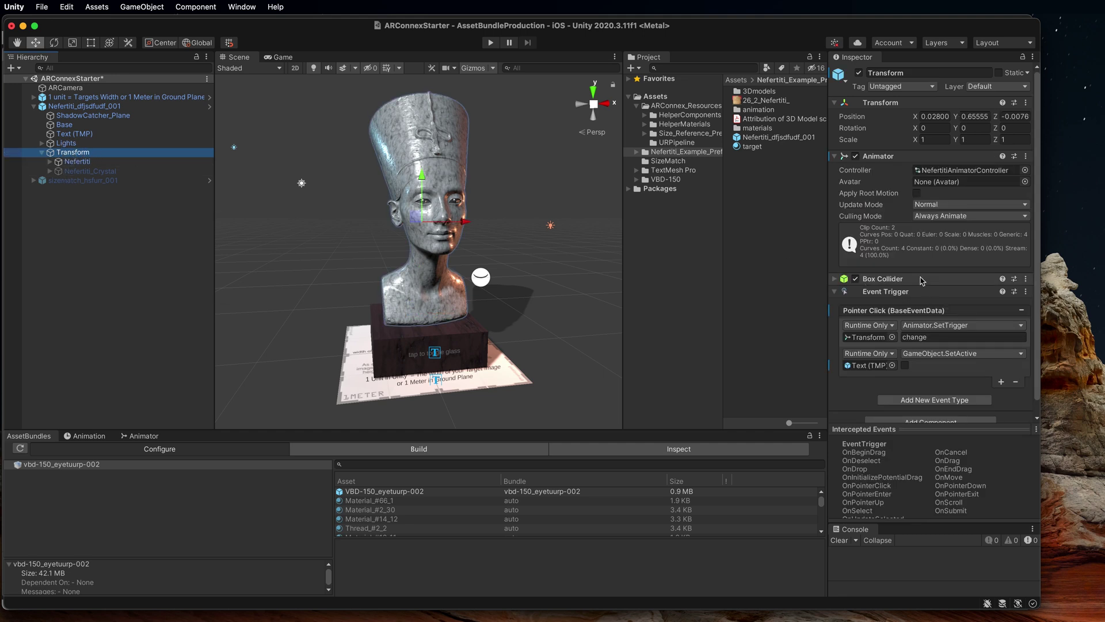
left_click(834, 279)
scroll(932, 235, "down", 3)
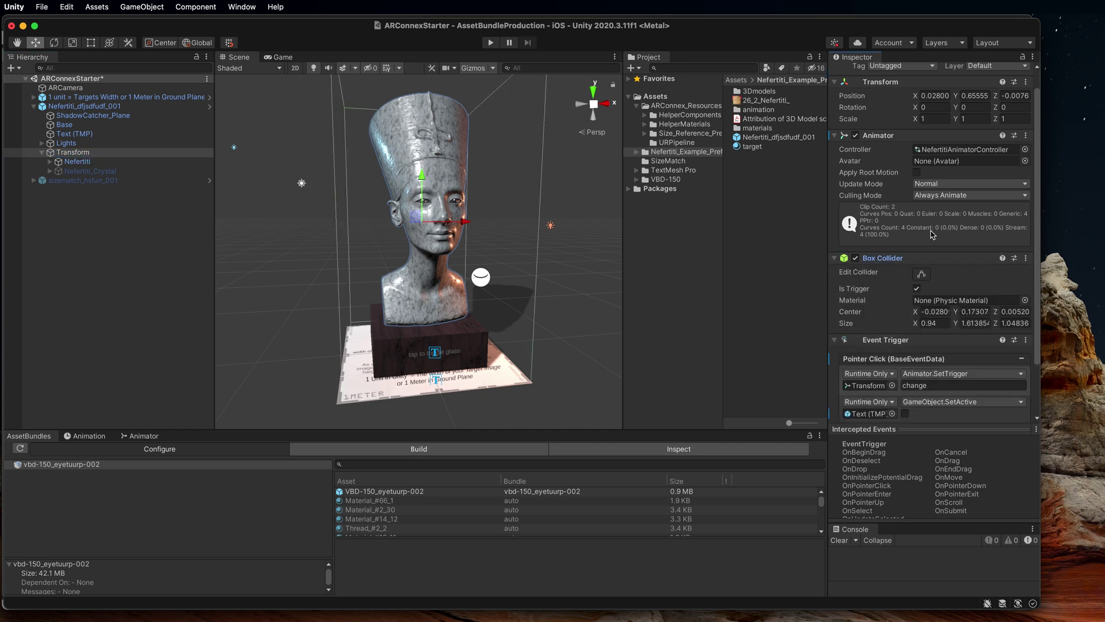
scroll(932, 234, "down", 1)
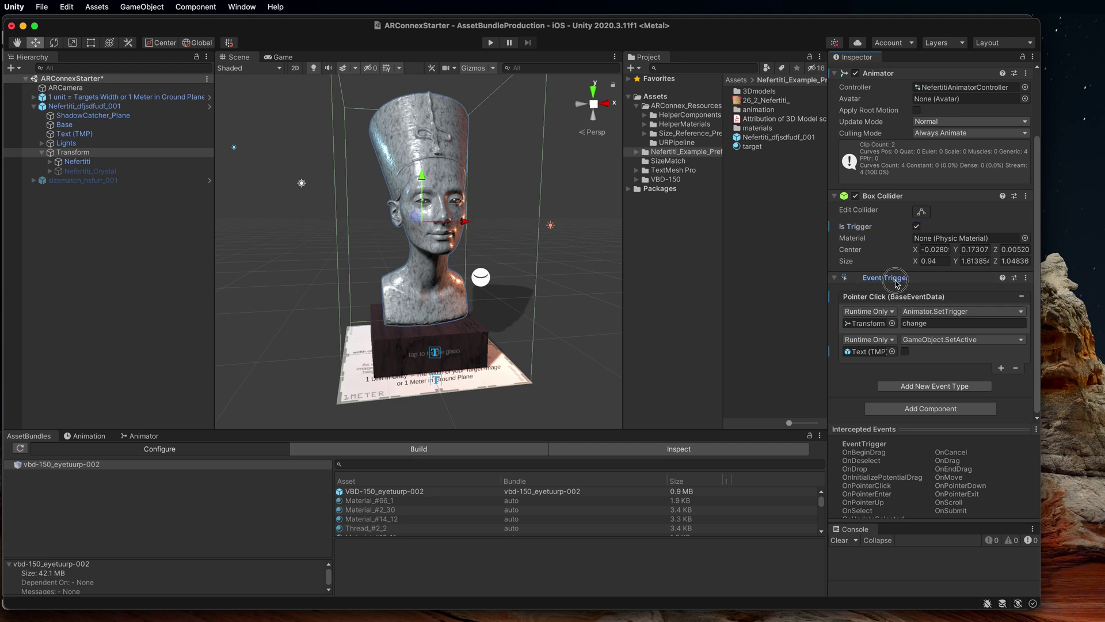
left_click(889, 279)
left_click(890, 360)
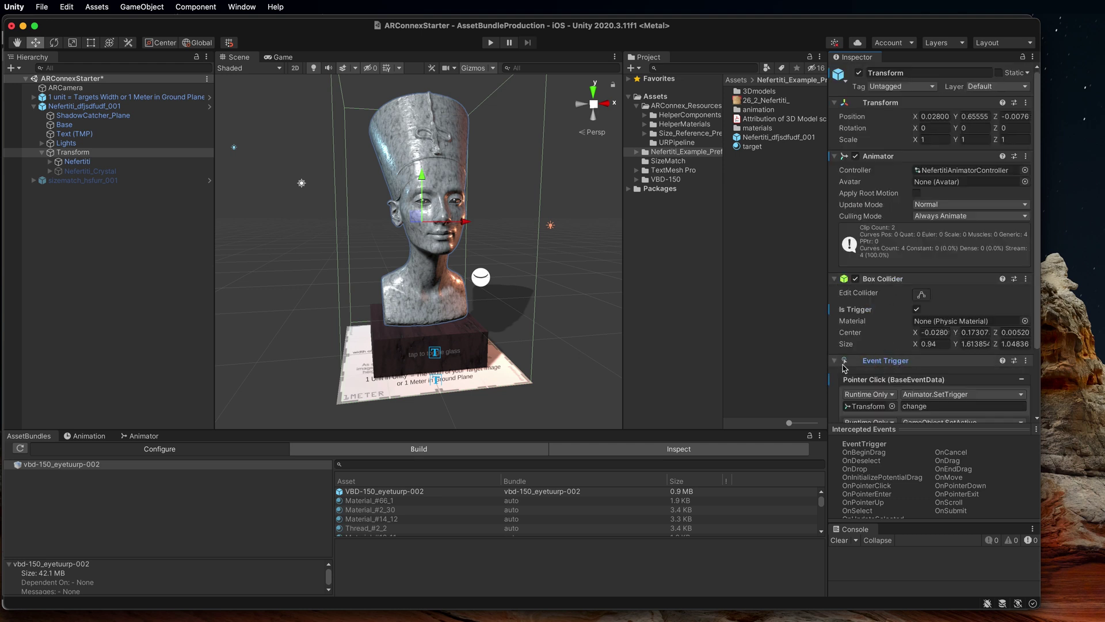
scroll(893, 366, "down", 3)
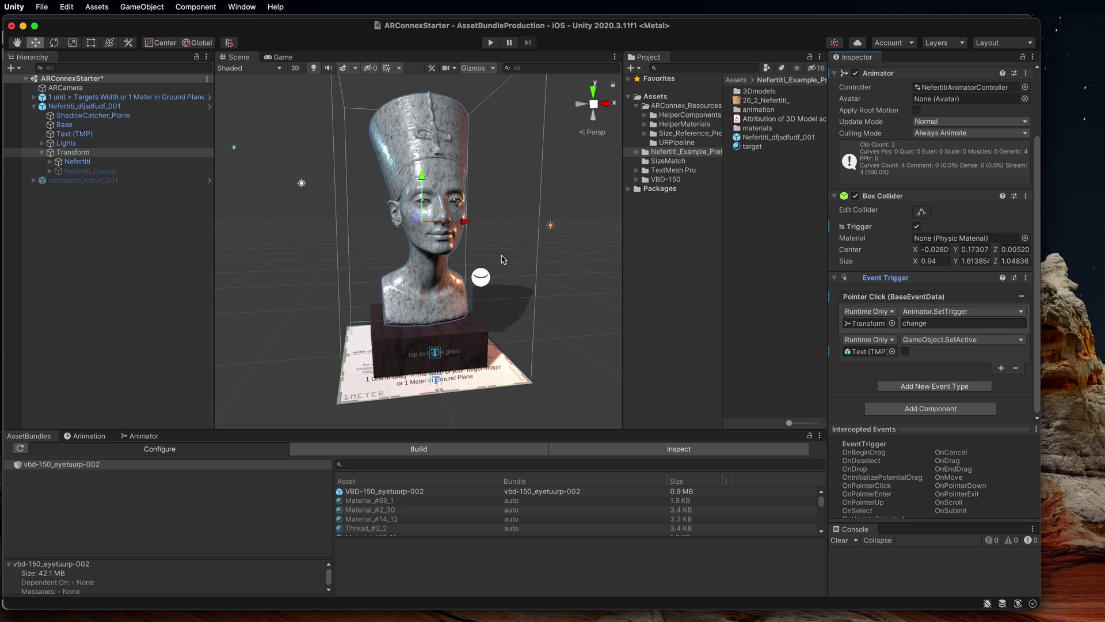
- Add two empty actions to the Event Trigger's Pointer Click list, and remove both of them
left_click(1002, 369)
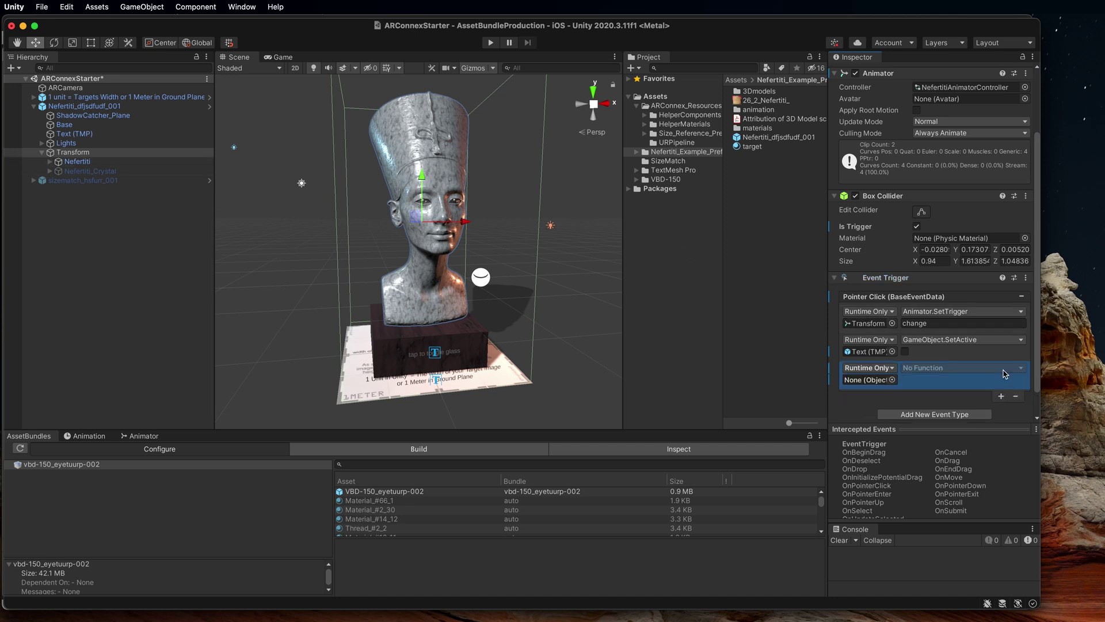
left_click(1003, 396)
scroll(957, 360, "down", 3)
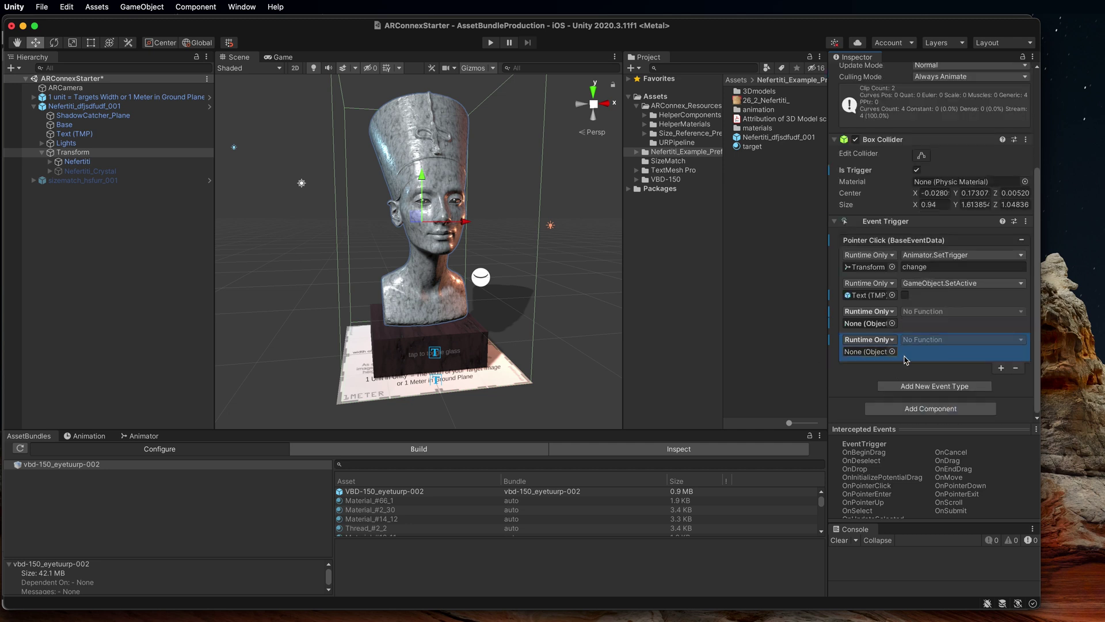
left_click(960, 355)
left_click(1016, 369)
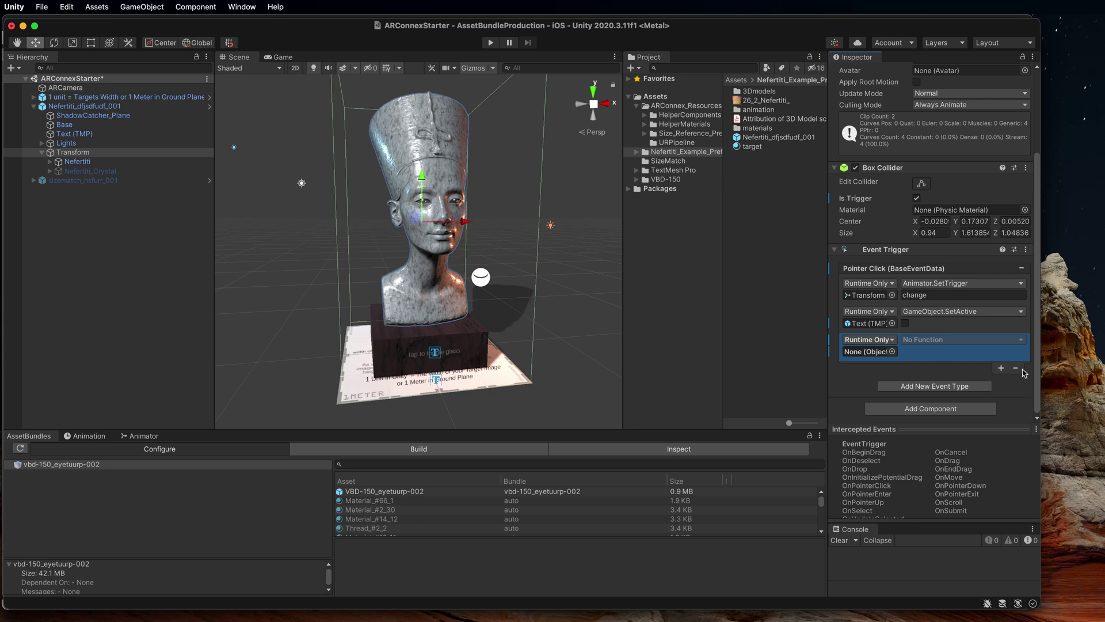
left_click(1016, 369)
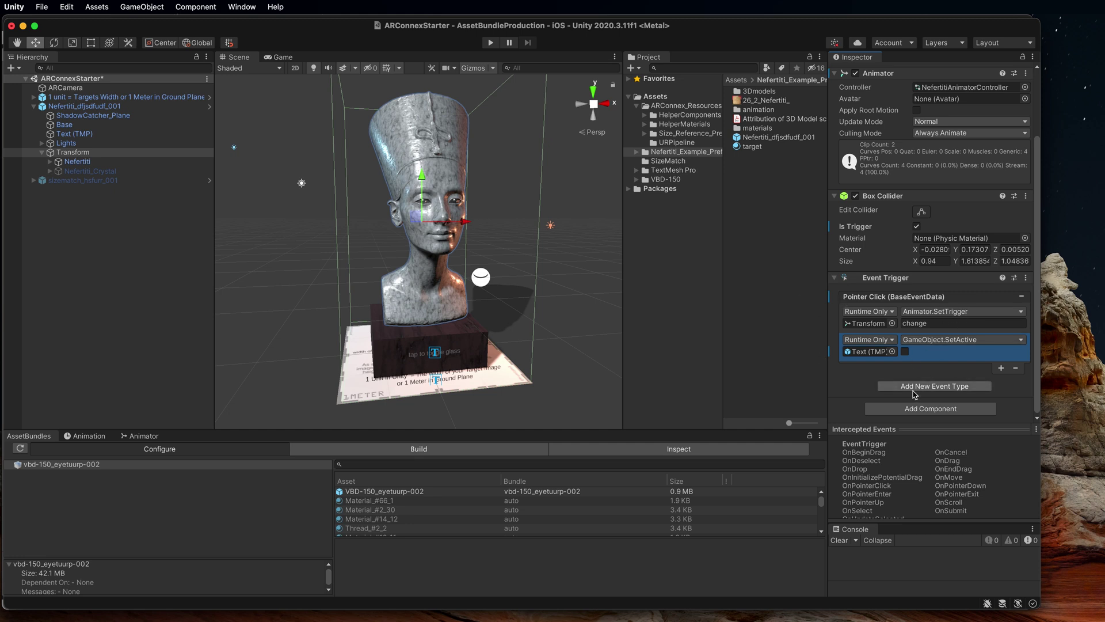
- Review the event types available for the Event Trigger and the functions offered for the Text (TMP) action
left_click(934, 388)
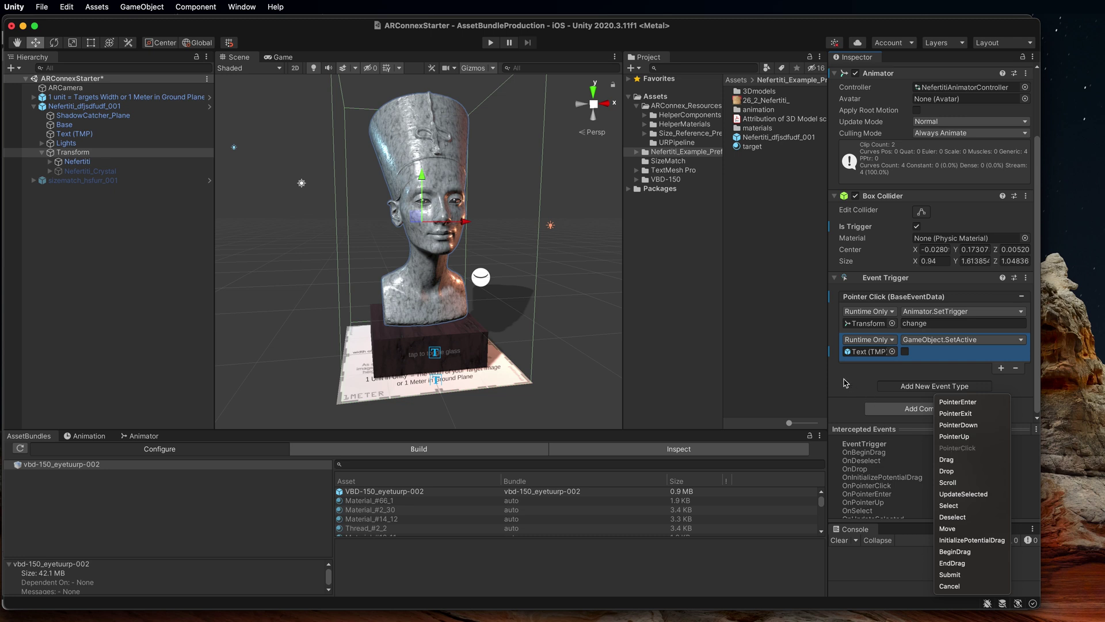
left_click(843, 381)
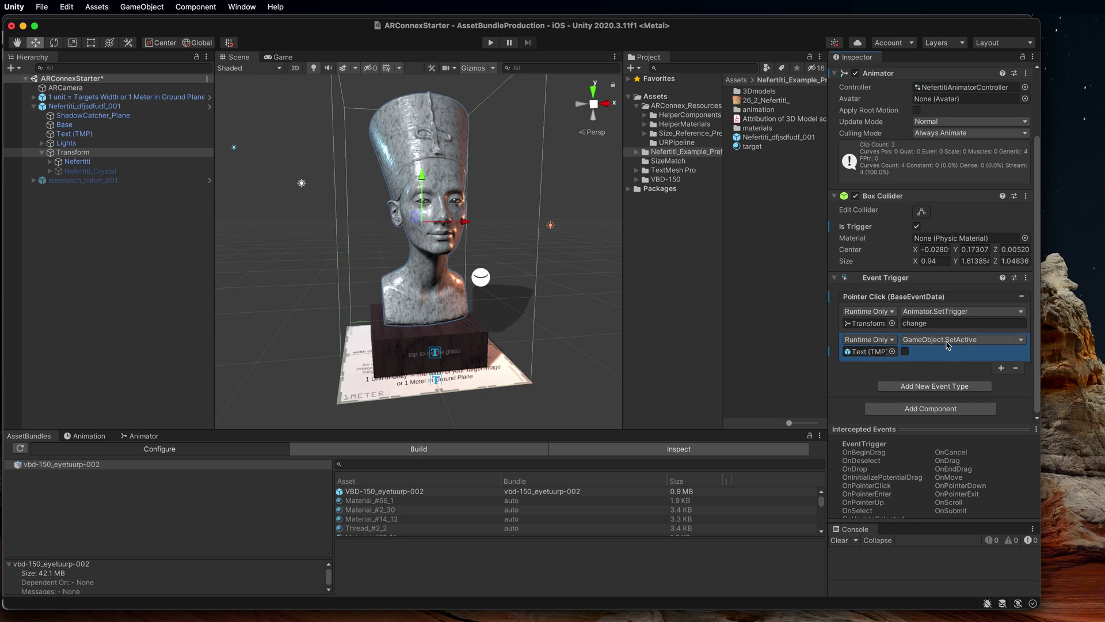
left_click(971, 341)
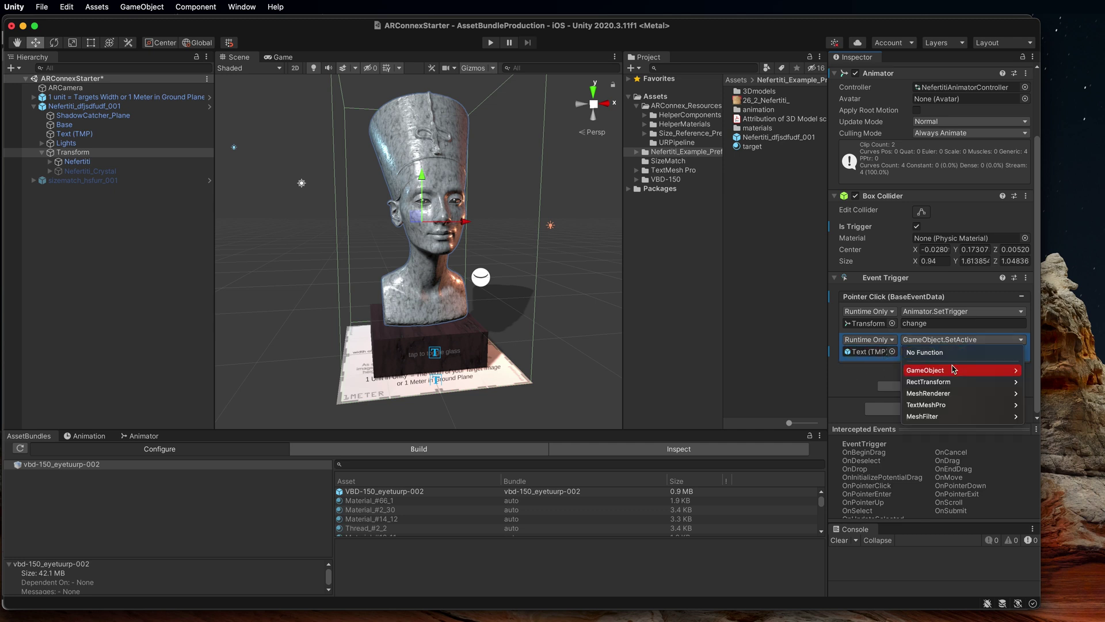
mouse_move(926, 400)
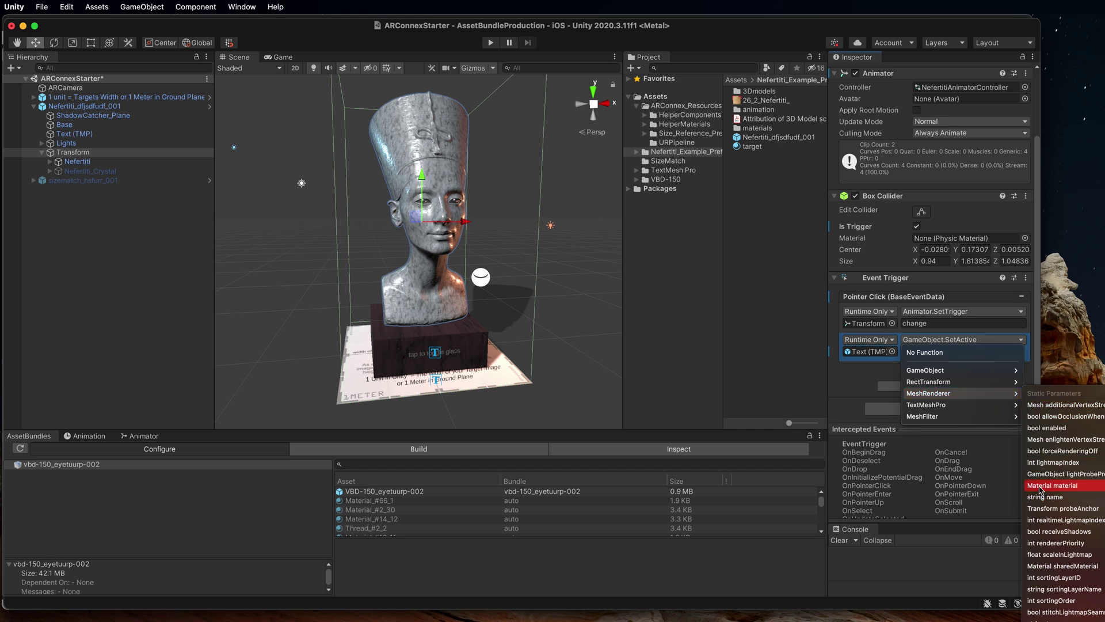
left_click(841, 405)
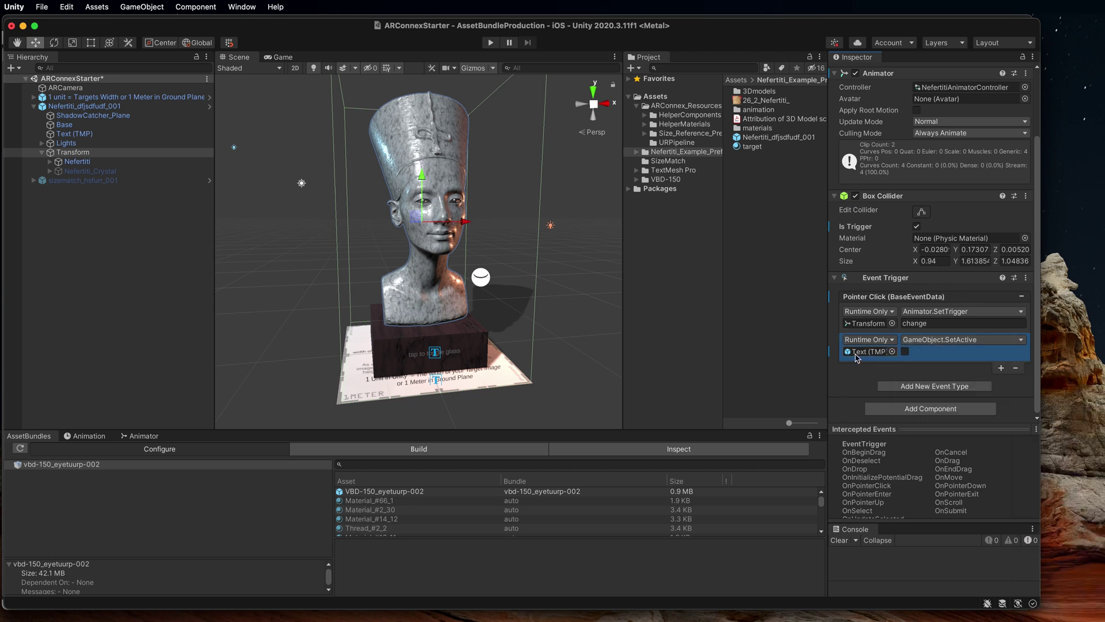
- Inspect the Text (TMP) object targeted by the second Pointer Click action, and return to the Transform object
left_click(892, 351)
left_click(869, 353)
left_click(869, 353)
left_click(77, 134)
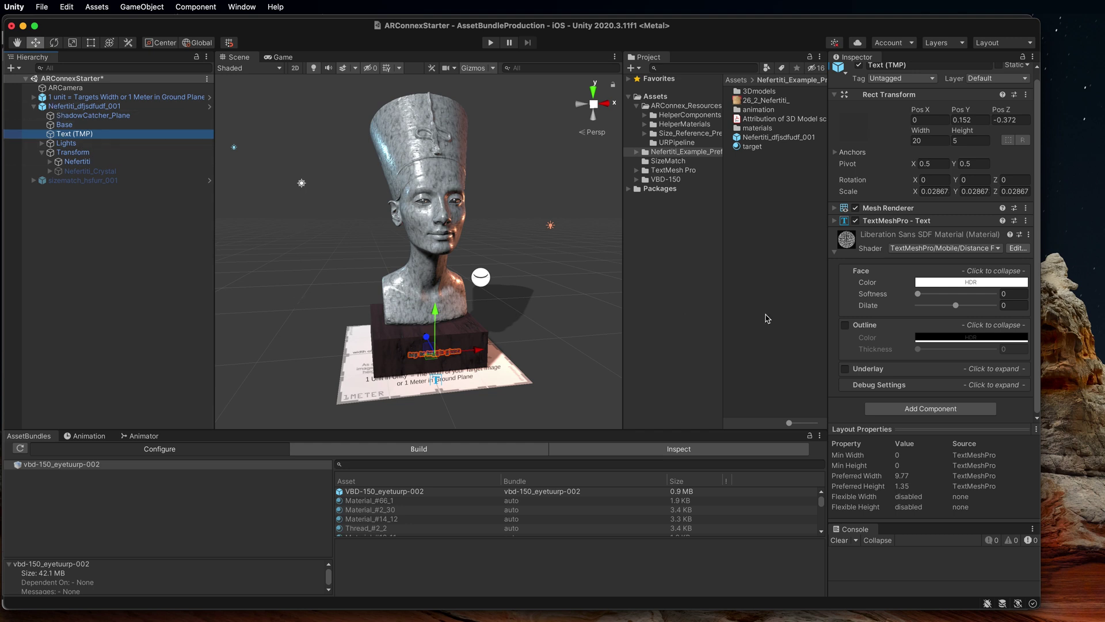
left_click(82, 153)
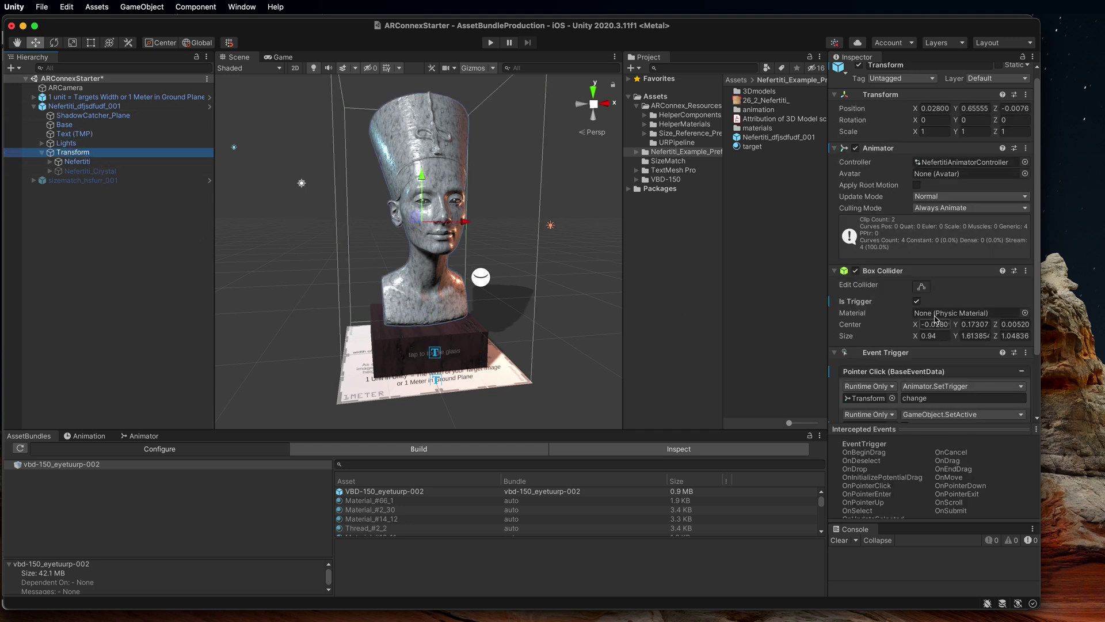
- Deactivate the Transform object to demonstrate its active state, and reactivate it
scroll(855, 335, "down", 3)
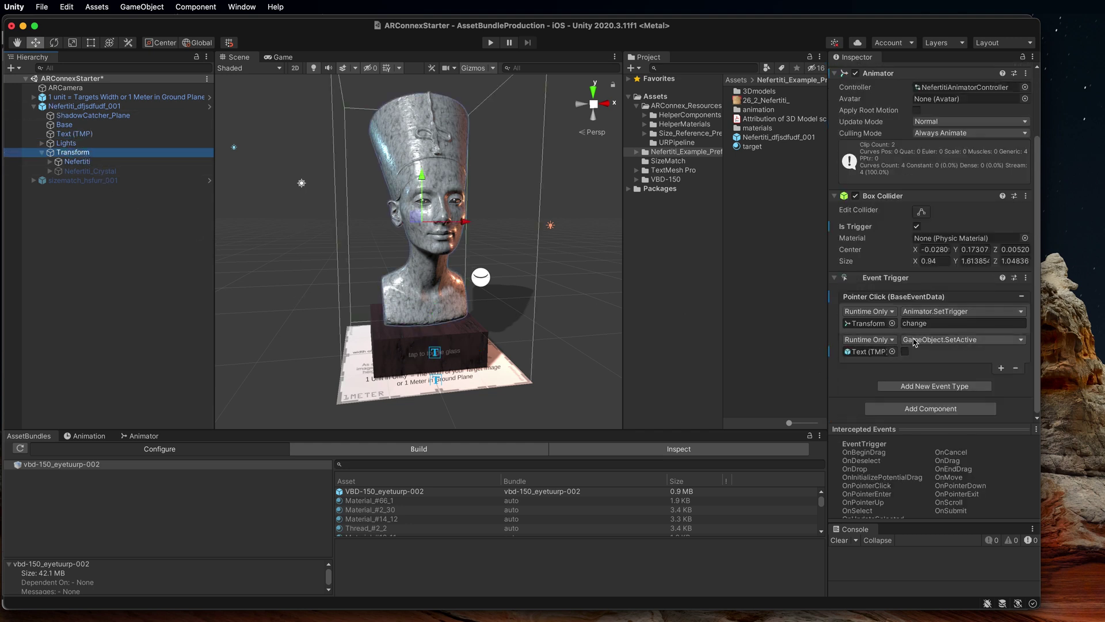
scroll(927, 288, "up", 3)
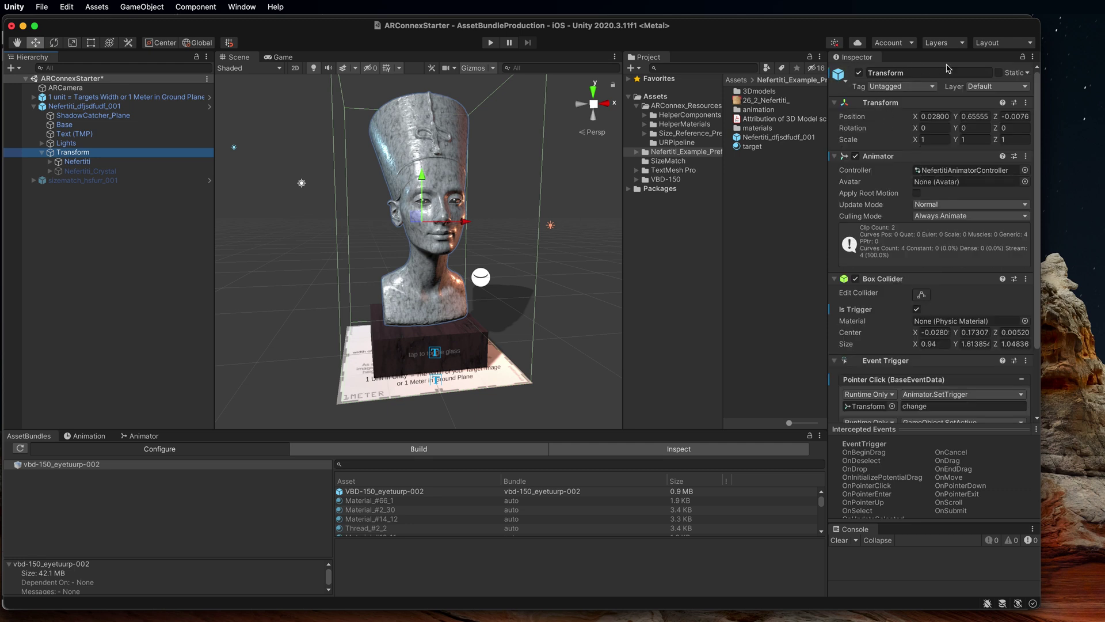
left_click(860, 73)
left_click(860, 73)
left_click(861, 73)
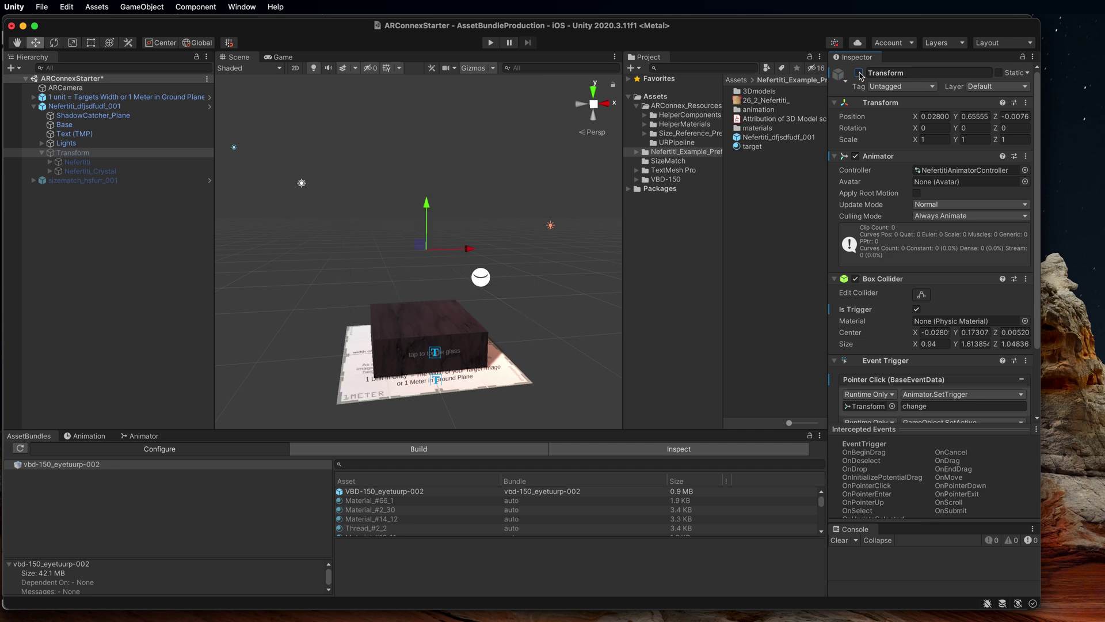
left_click(860, 73)
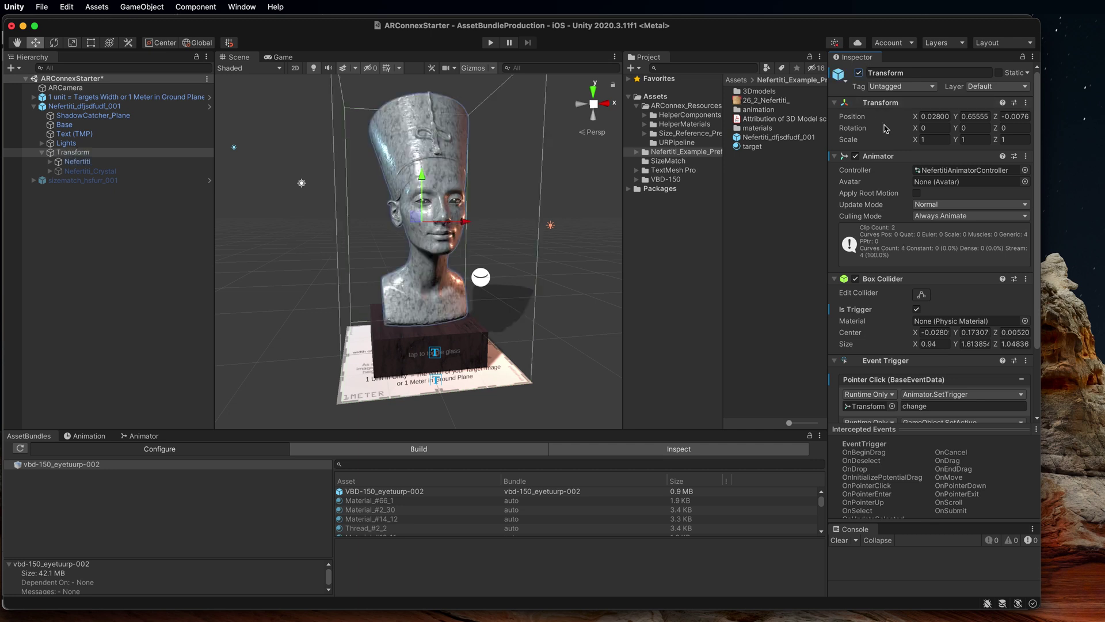
- Reassign Text (TMP) to the second Pointer Click action and set its function to GameObject.SetActive with the Boolean value off
scroll(884, 190, "down", 3)
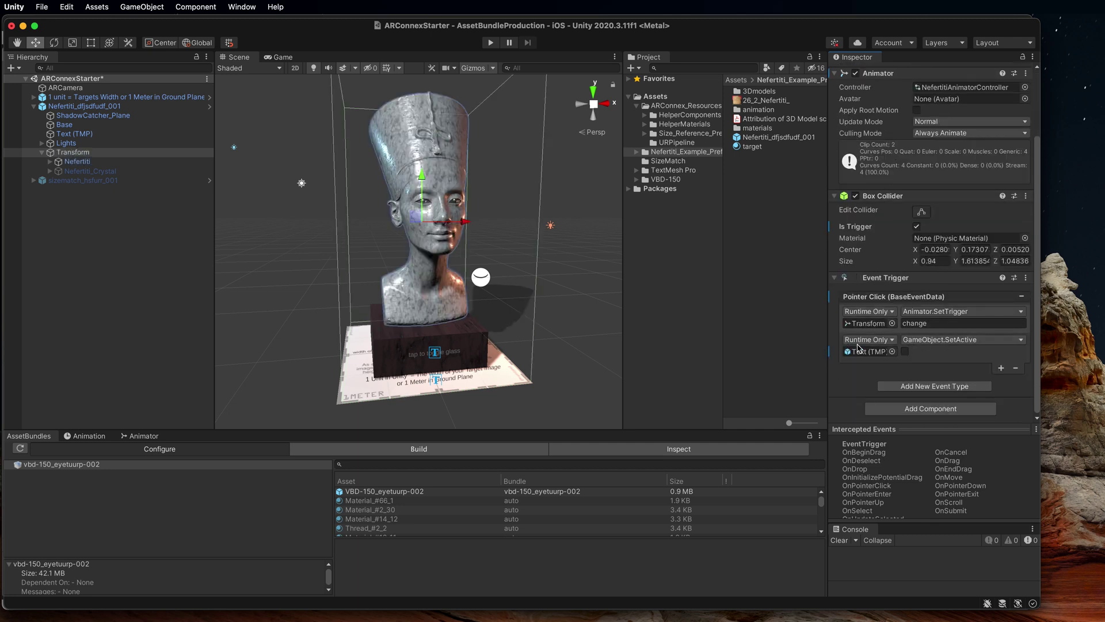
mouse_move(858, 351)
left_mouse_down()
mouse_move(150, 145)
mouse_move(144, 134)
mouse_move(306, 199)
mouse_move(785, 345)
mouse_move(867, 351)
left_mouse_up()
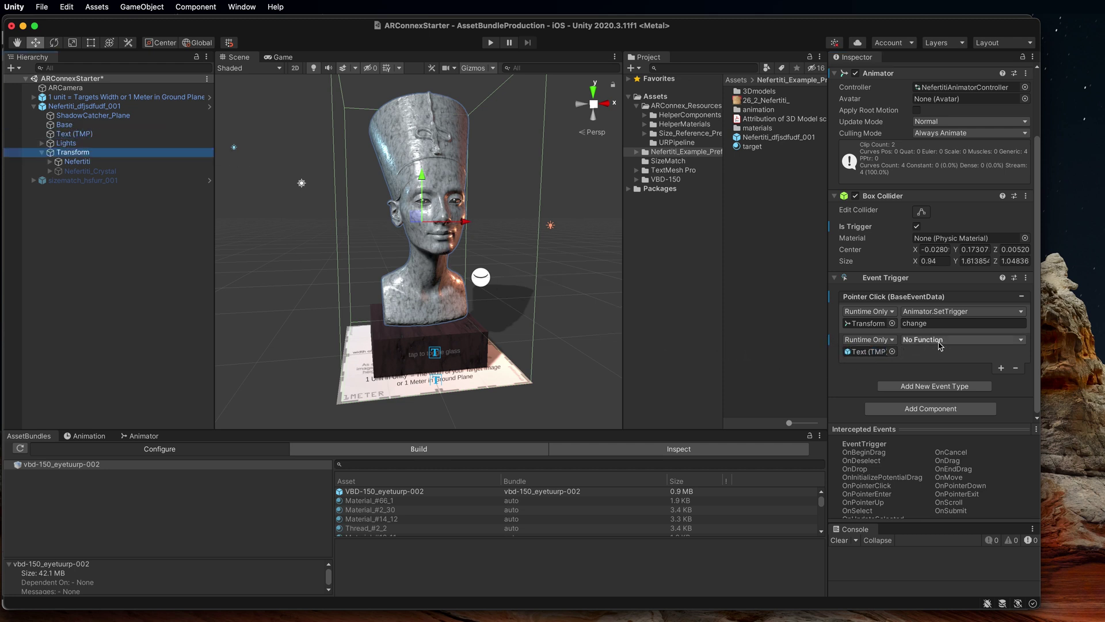
left_click(940, 341)
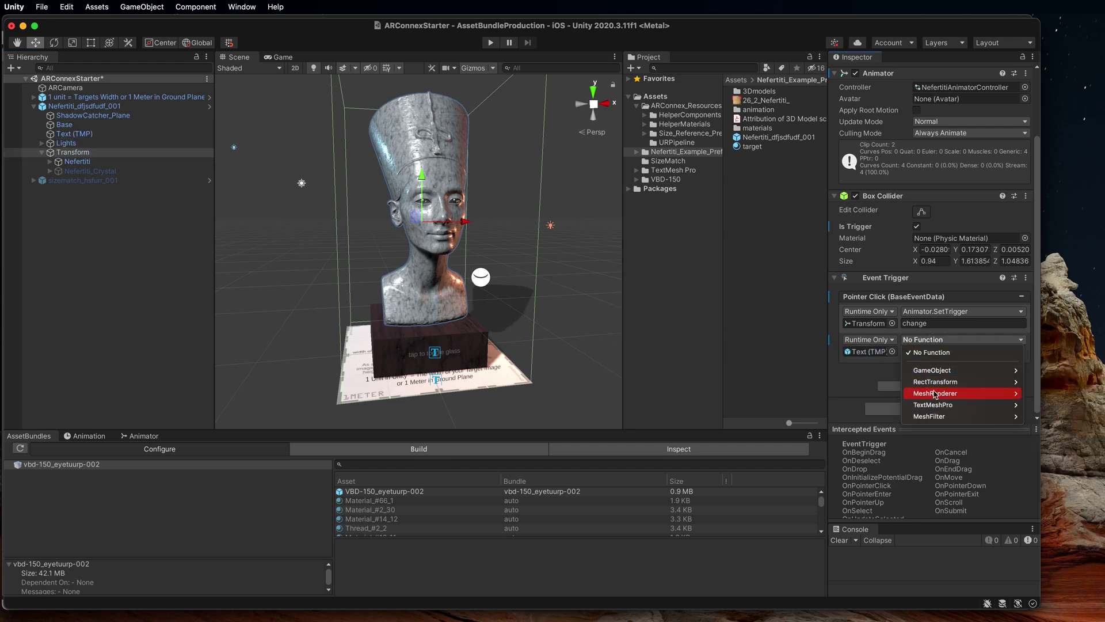
mouse_move(935, 374)
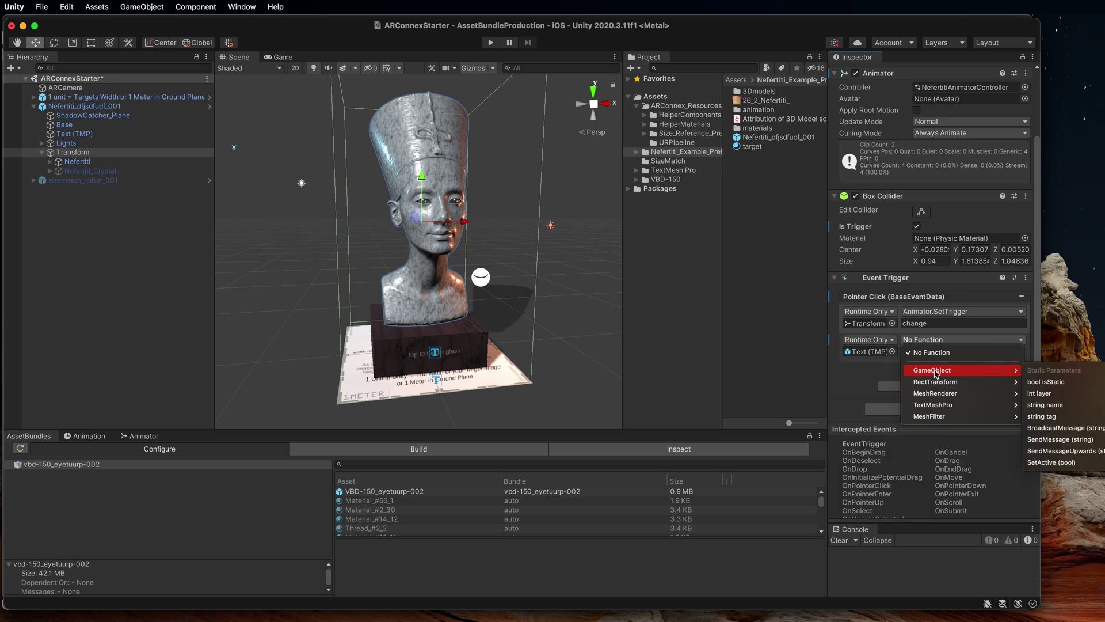
left_click(1053, 462)
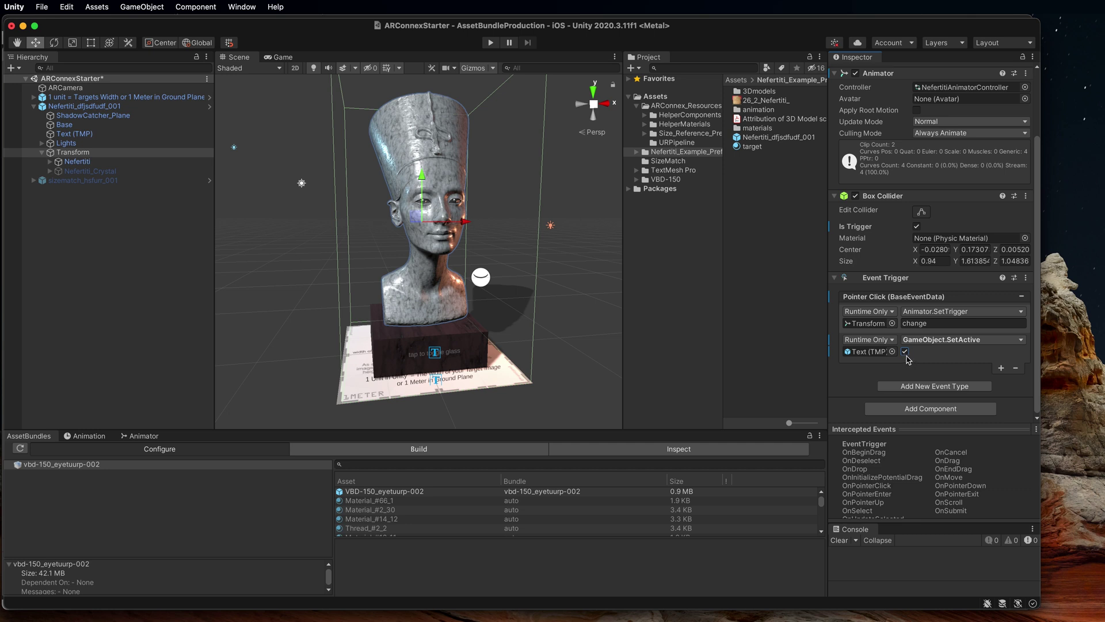
left_click(906, 356)
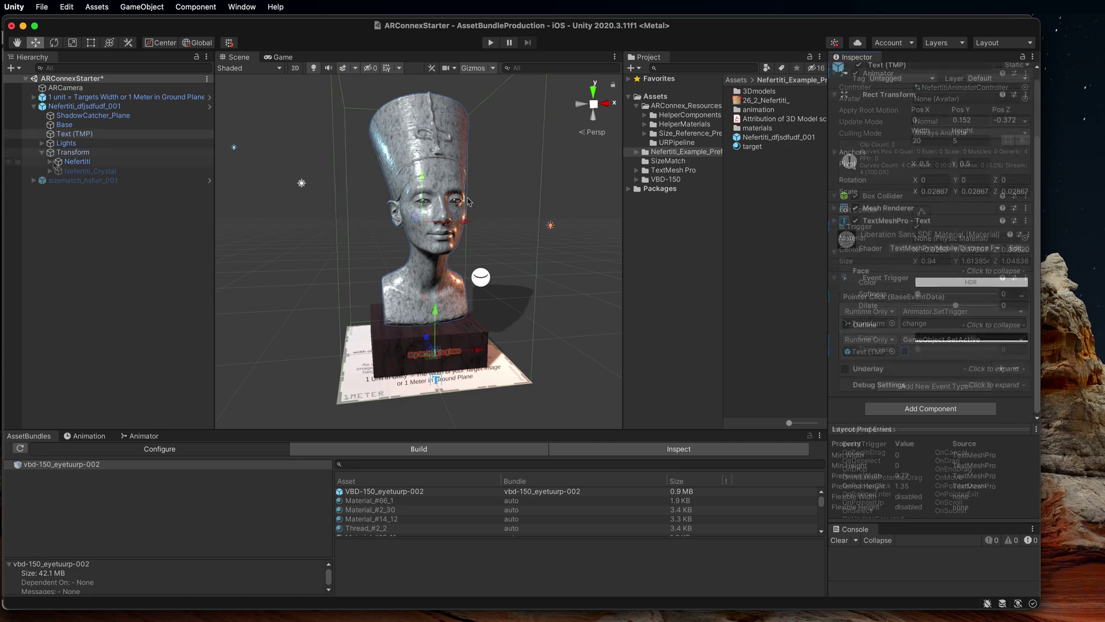
- Examine the first Pointer Click action's Animator.SetTrigger function and its "change" parameter on the Transform object
scroll(917, 345, "up", 3)
scroll(915, 310, "down", 3)
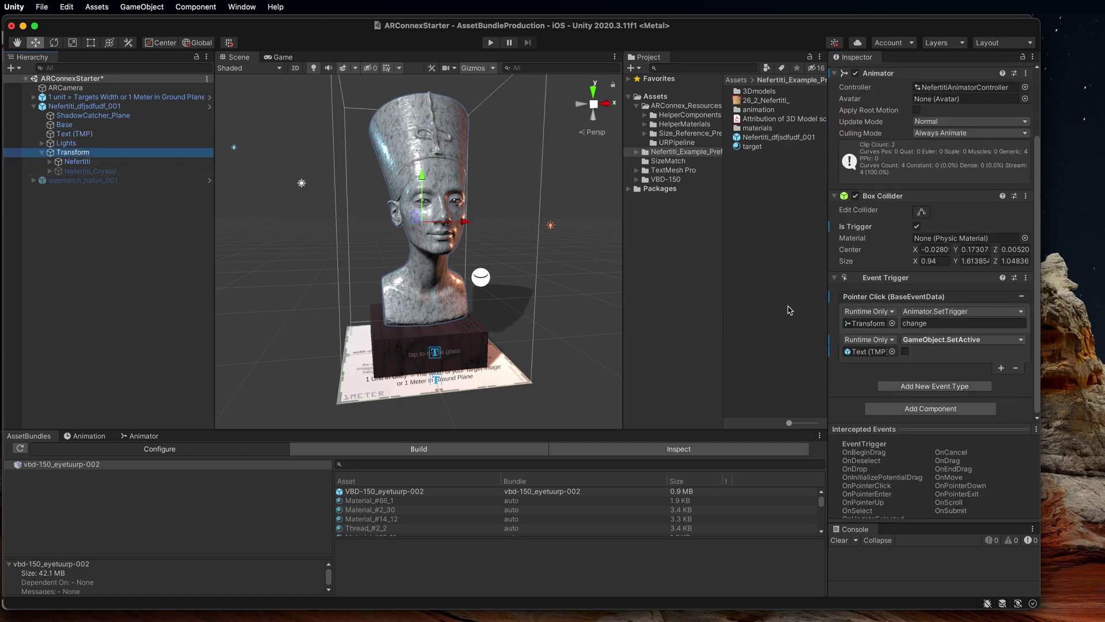
left_click(921, 323)
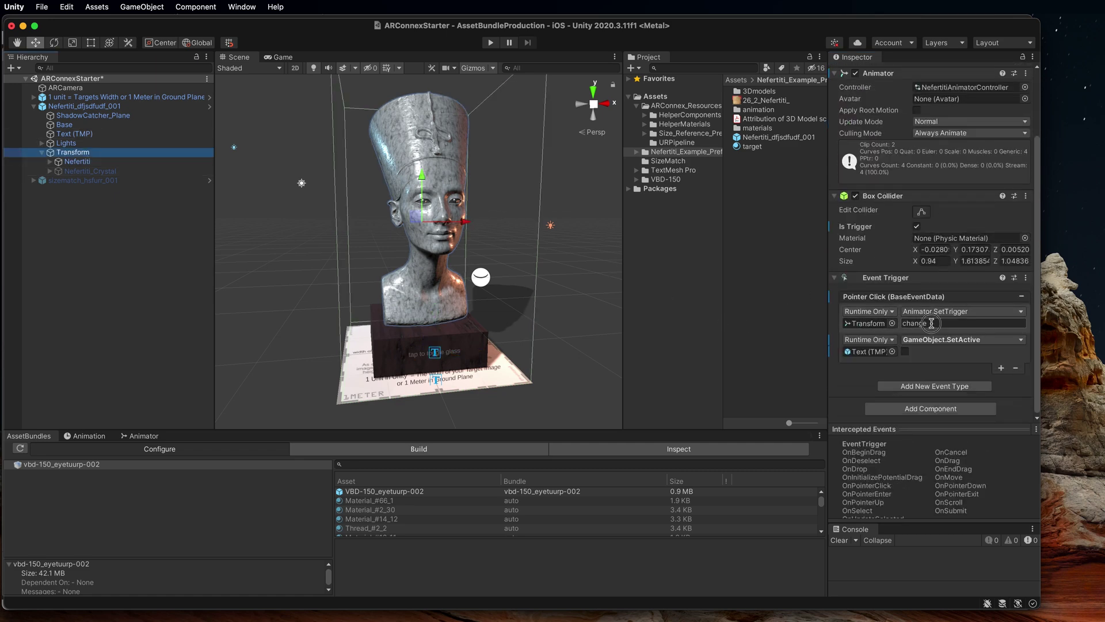
left_click(947, 313)
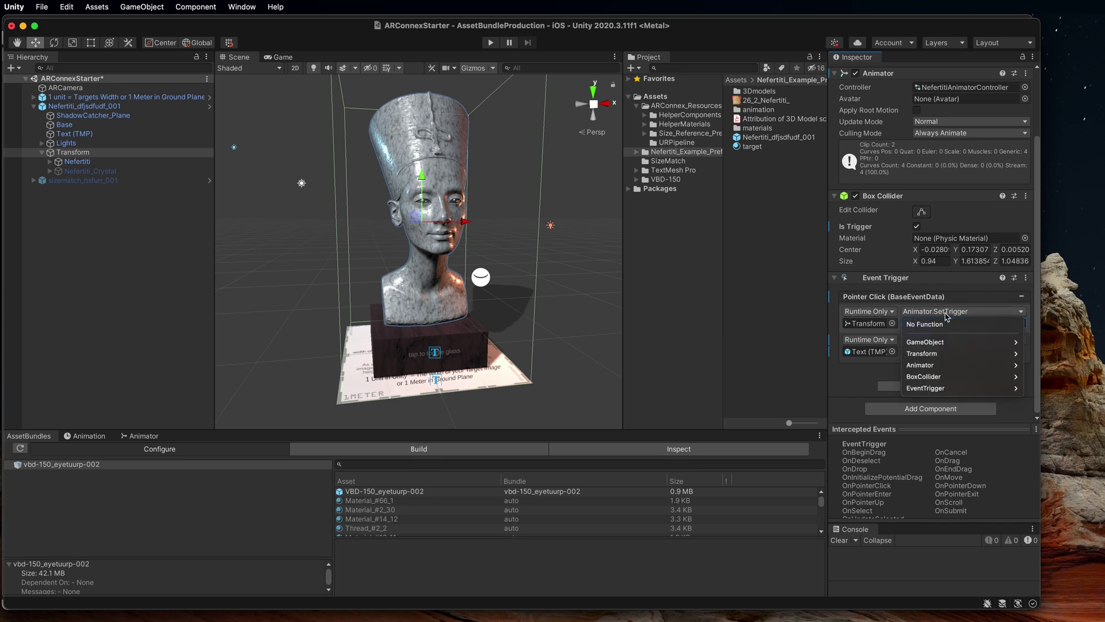
left_click(957, 315)
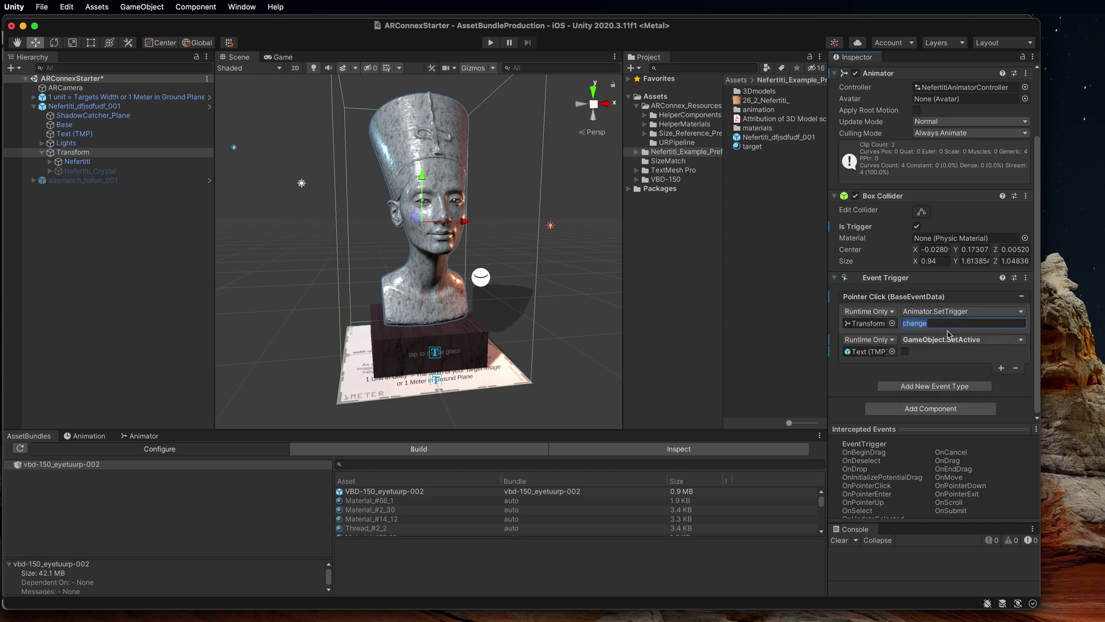
- Display the Transform object's NefertitiChangeAnimation timeline, and inspect the child spheres under Nefertiti and Nefertiti_Crystal
left_click(85, 436)
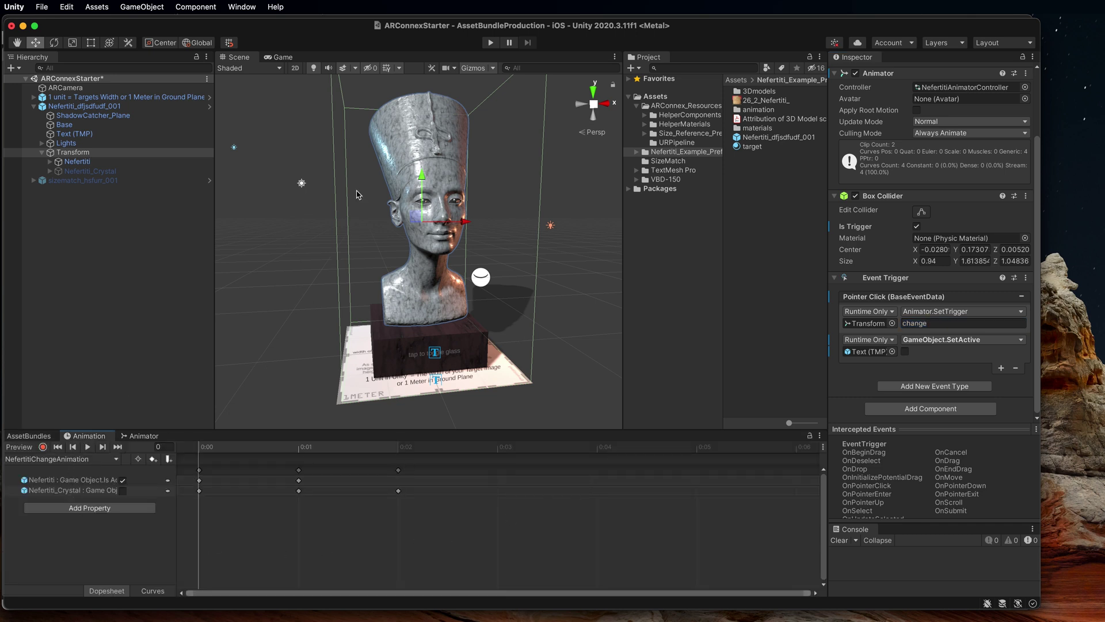
left_click(67, 153)
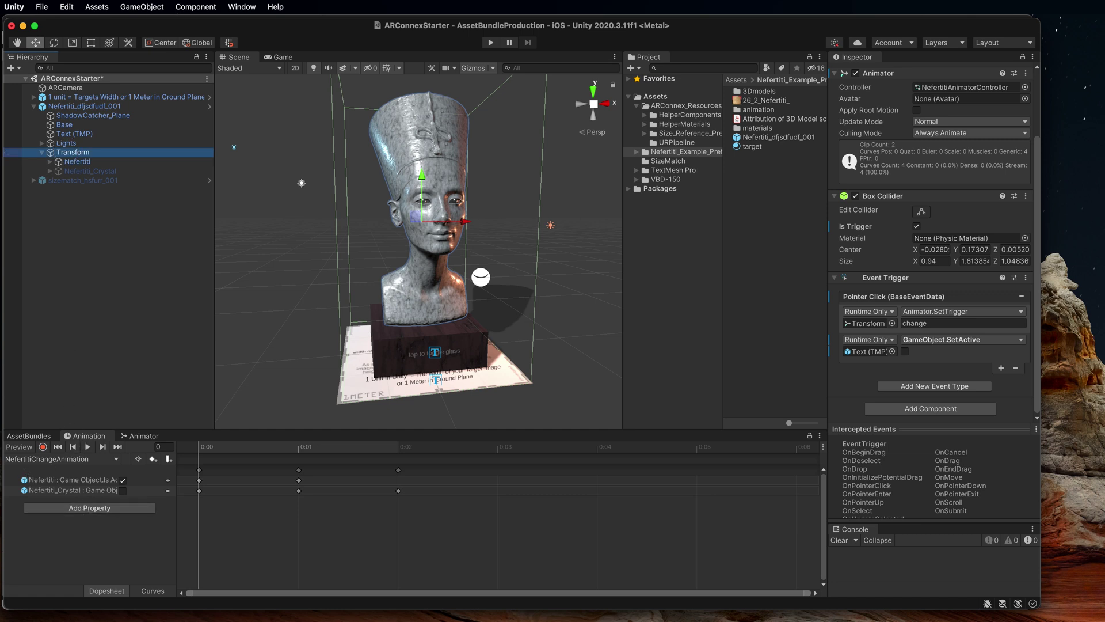
left_click(50, 162)
left_click(75, 171)
left_click(81, 180)
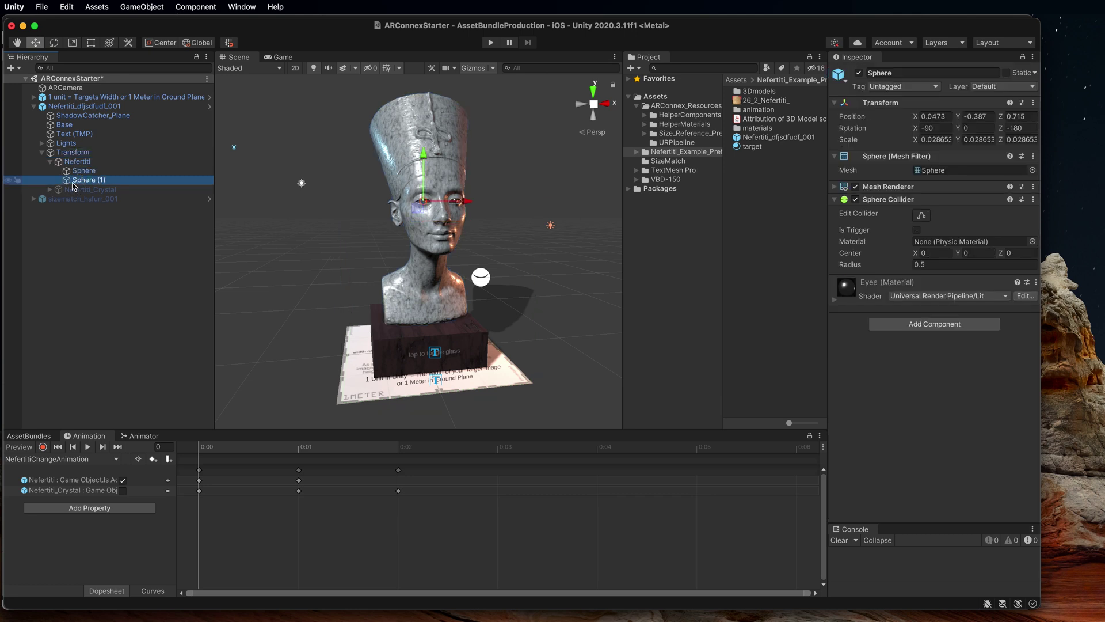
left_click(53, 162)
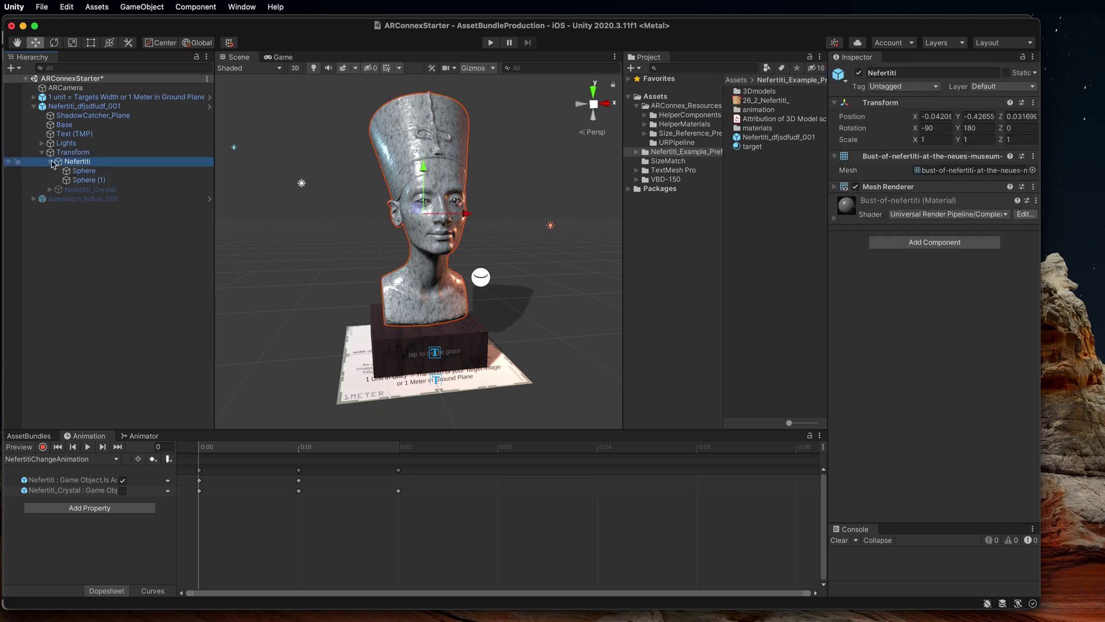
left_click(50, 190)
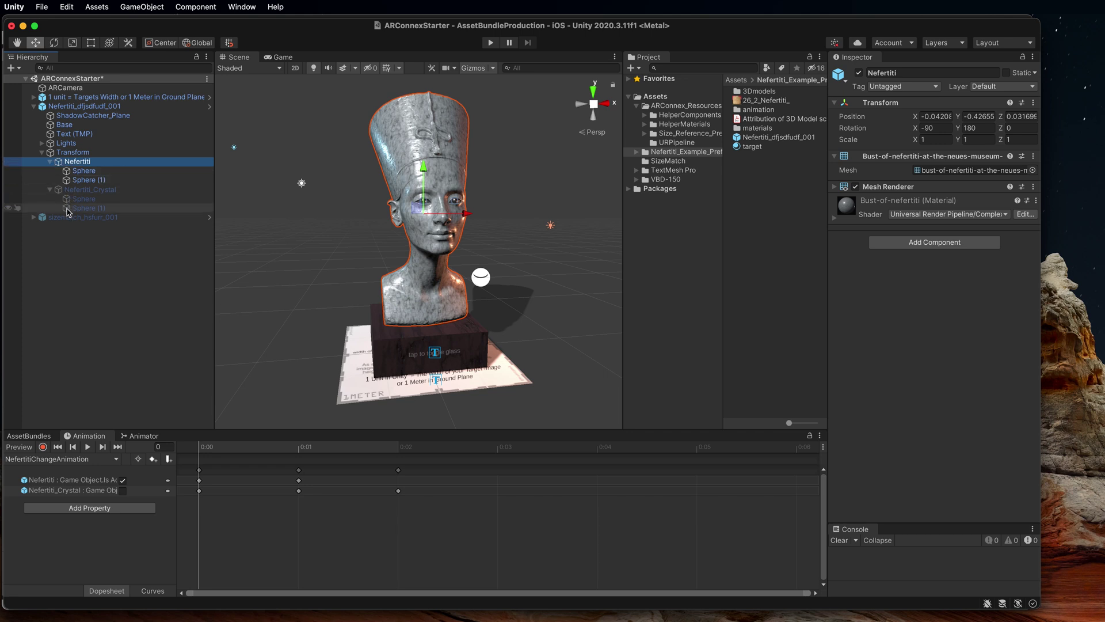
- Browse the animatable properties of Nefertiti, Nefertiti_Crystal and the first child Sphere for NefertitiChangeAnimation
left_click(88, 510)
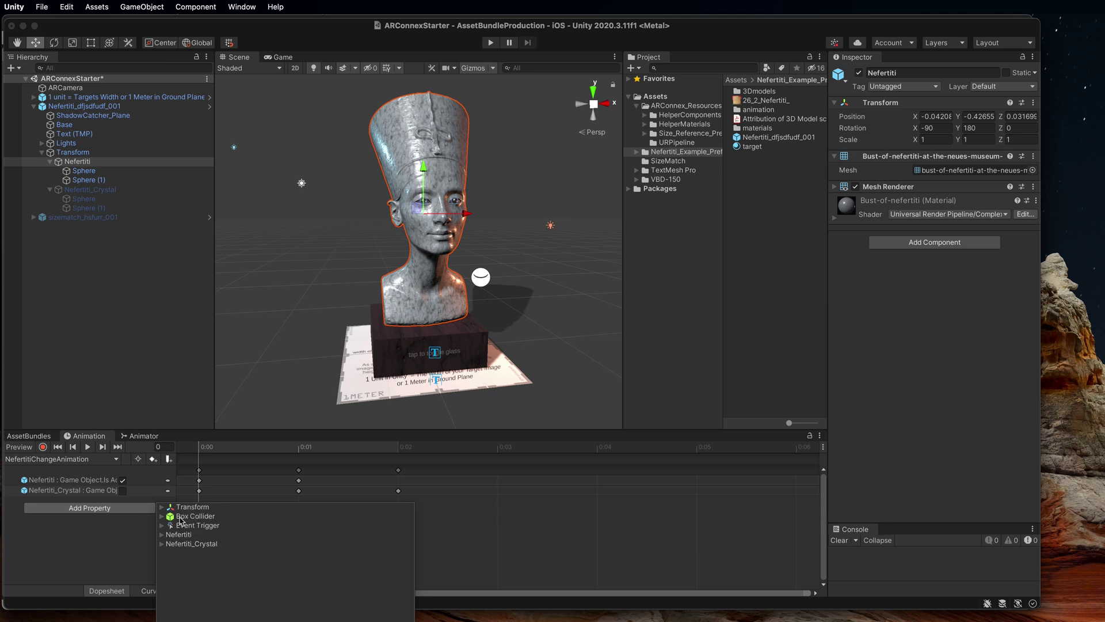
left_click(162, 544)
left_click(162, 535)
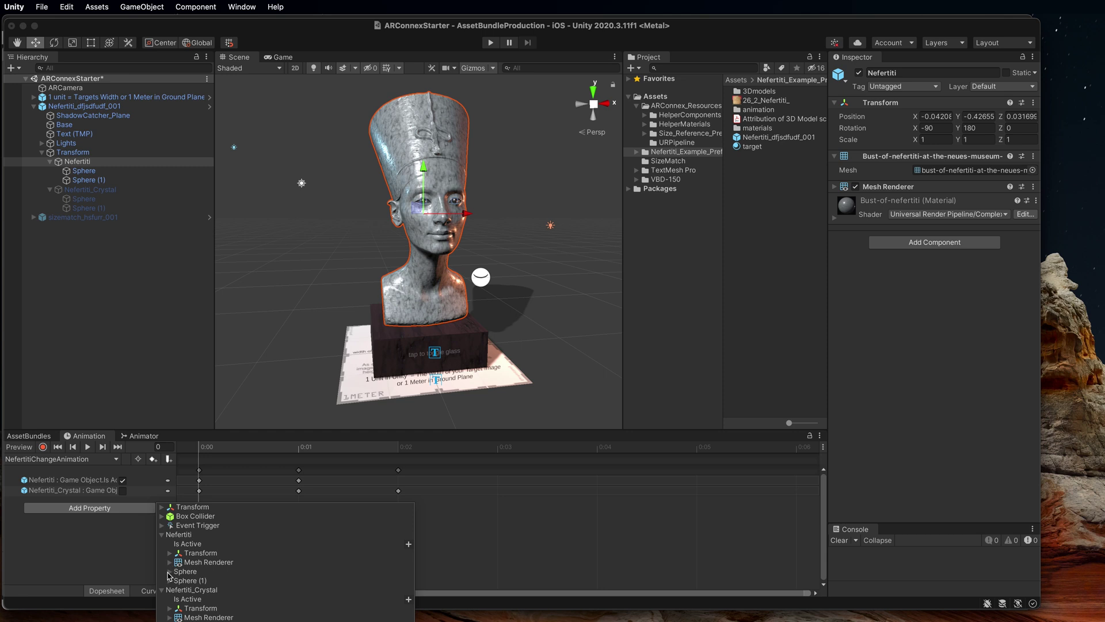
left_click(171, 574)
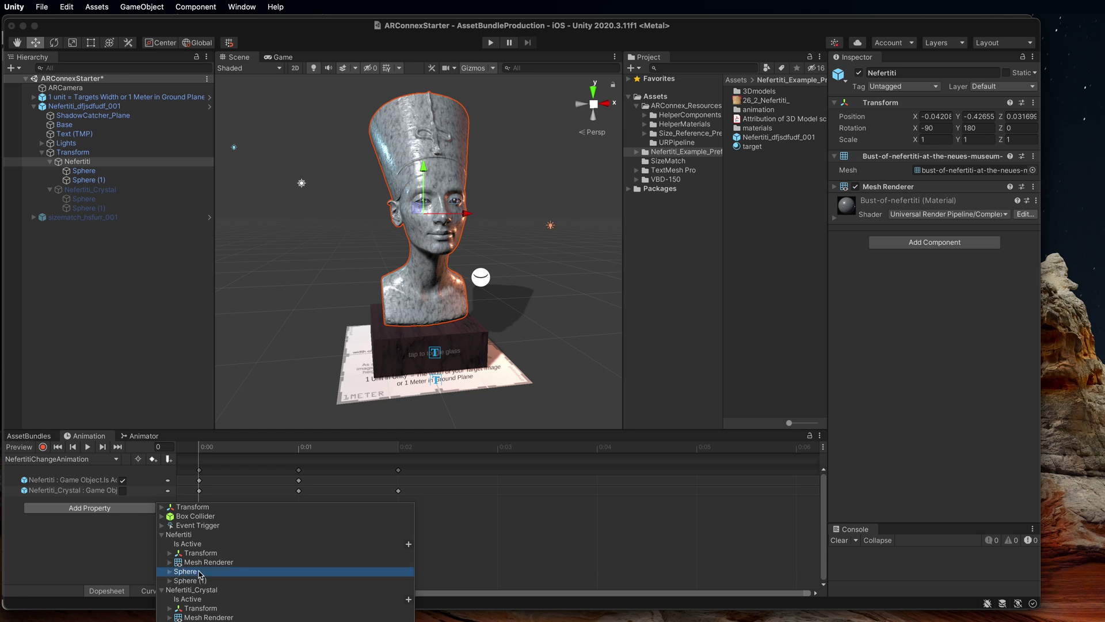
left_click(169, 572)
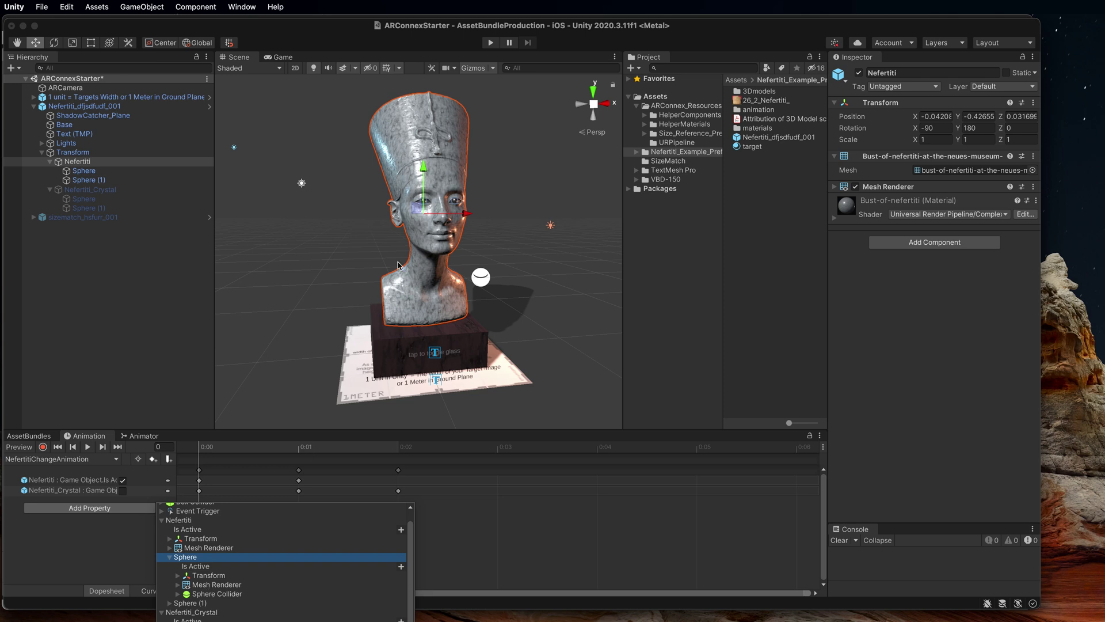
left_click(170, 557)
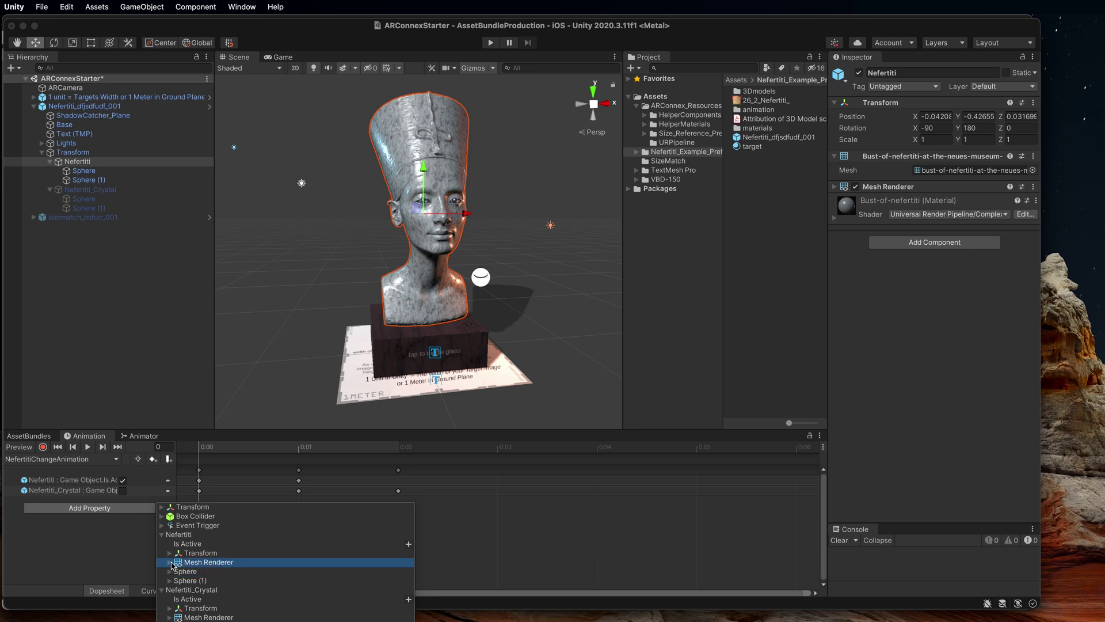
- Browse the animatable Mesh Renderer material properties of Nefertiti for NefertitiChangeAnimation, and dismiss the property list without adding any
left_click(170, 563)
scroll(270, 555, "down", 3)
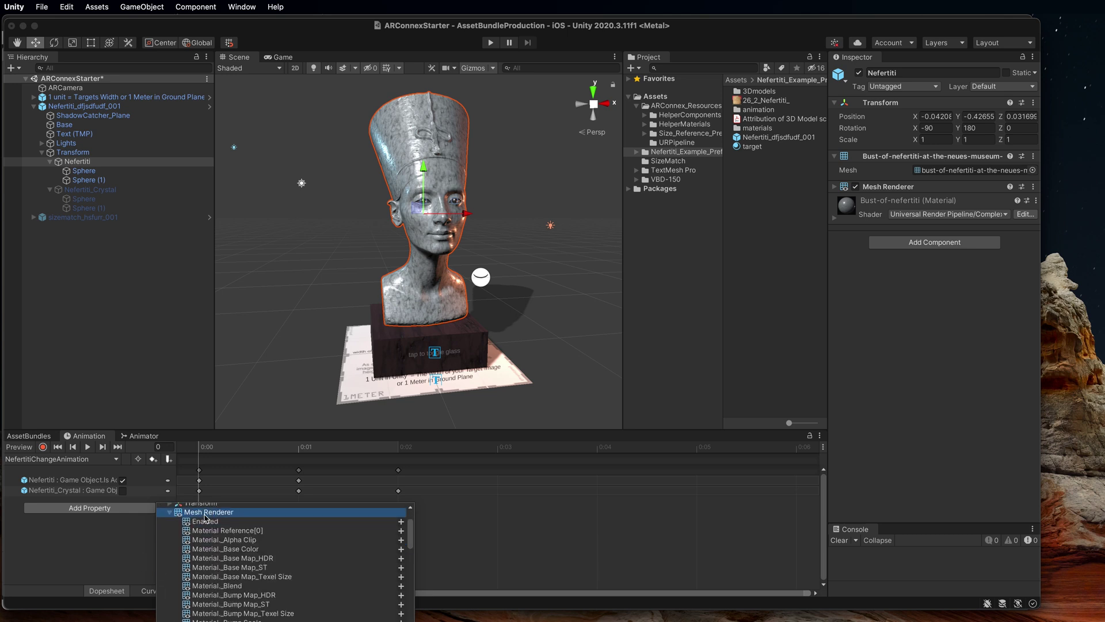
scroll(206, 563, "down", 5)
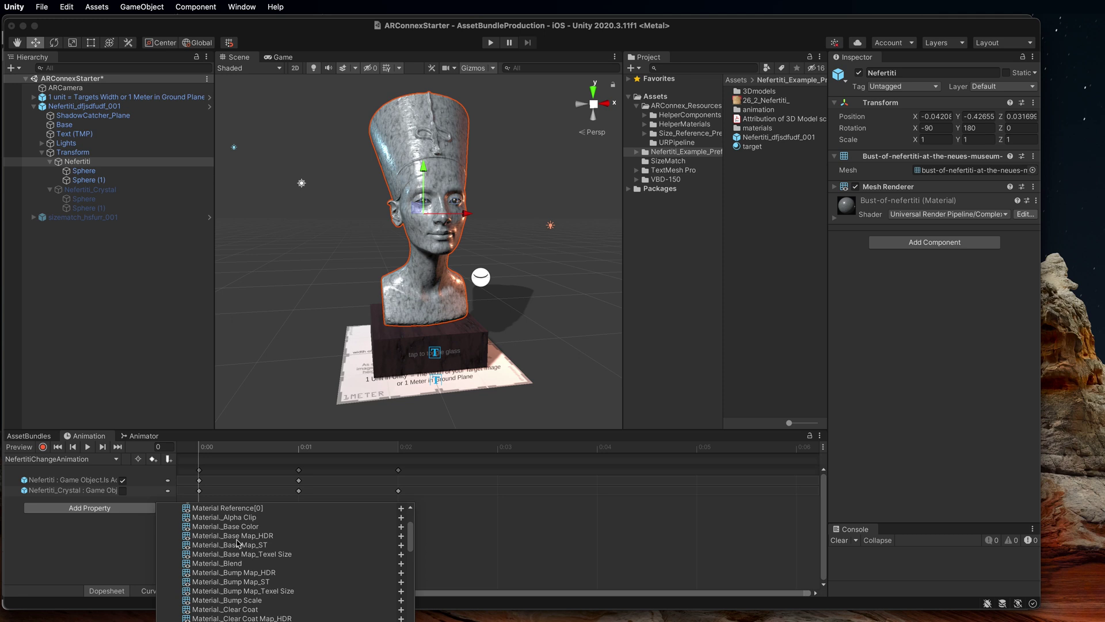
scroll(228, 568, "up", 3)
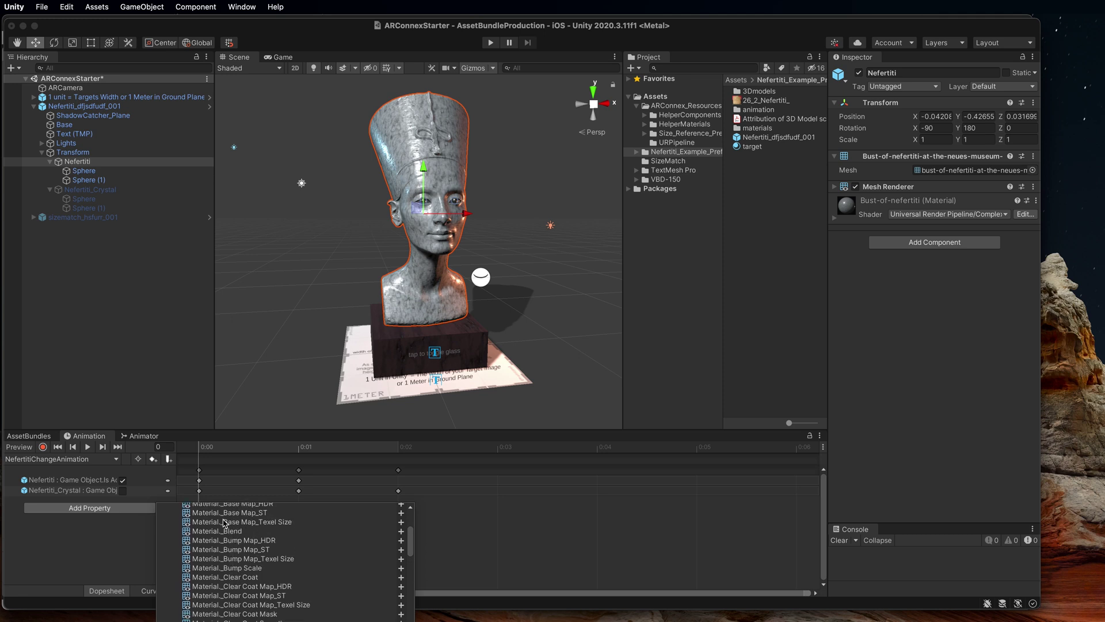
scroll(271, 545, "down", 5)
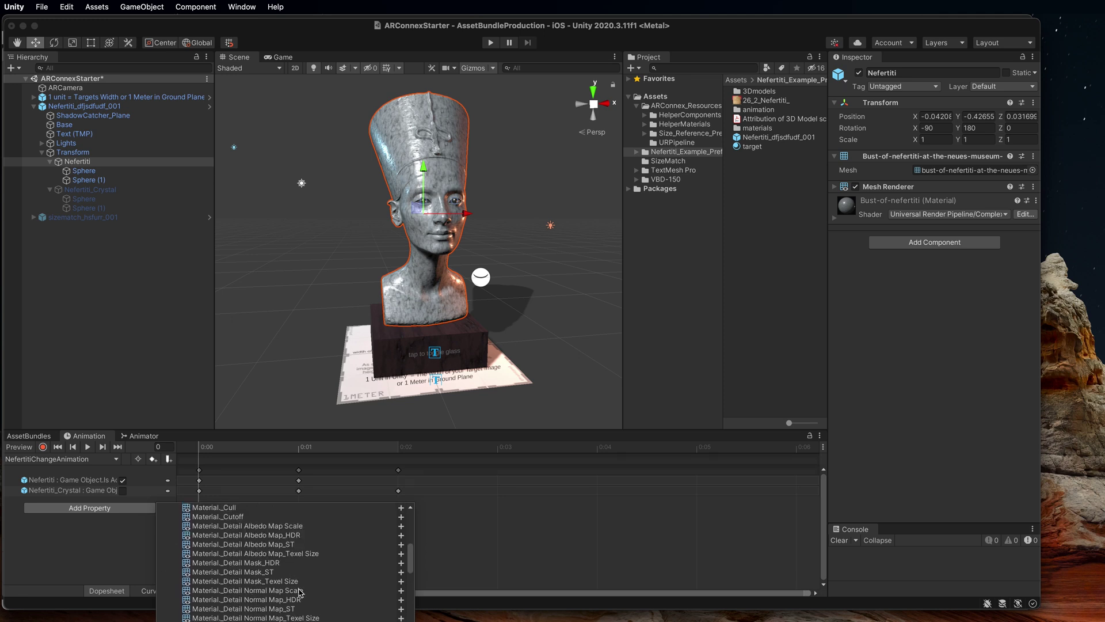
scroll(225, 558, "down", 15)
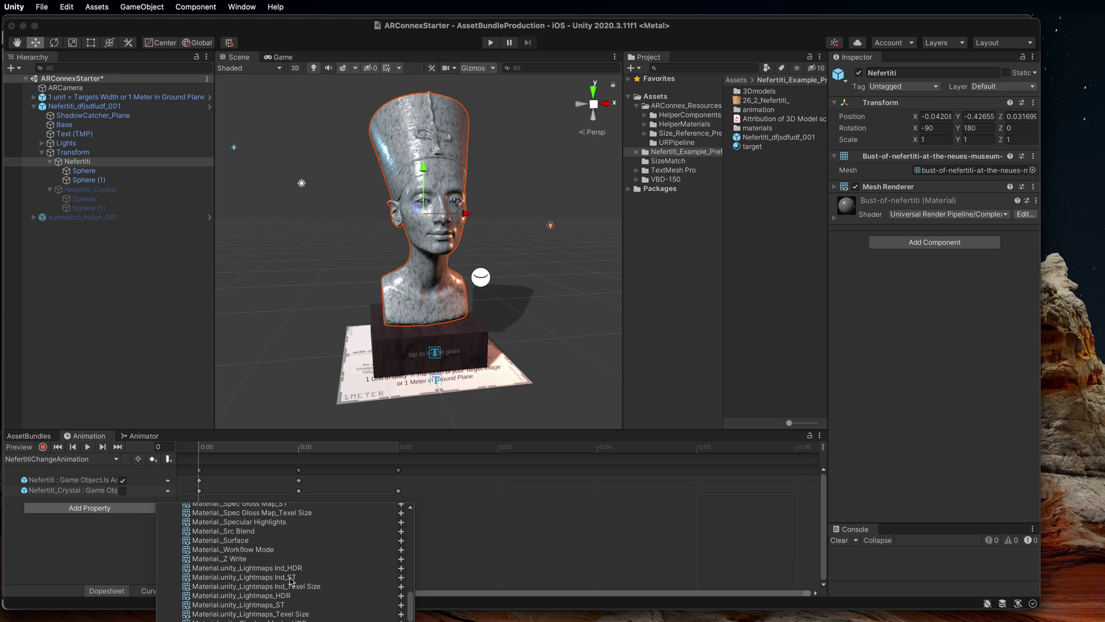
scroll(185, 529, "up", 20)
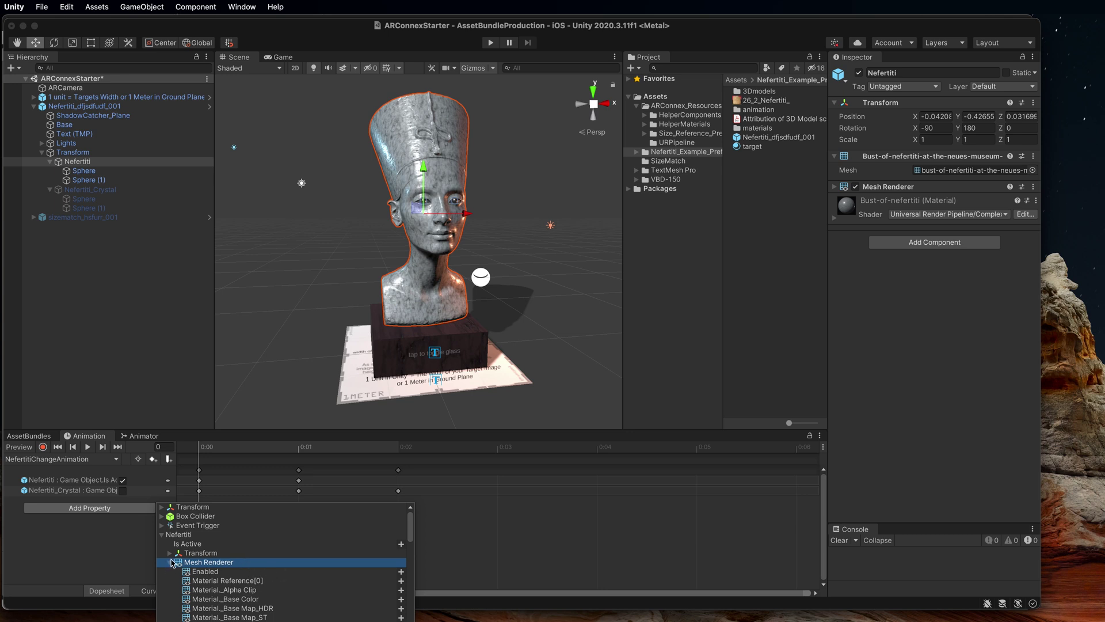
left_click(170, 563)
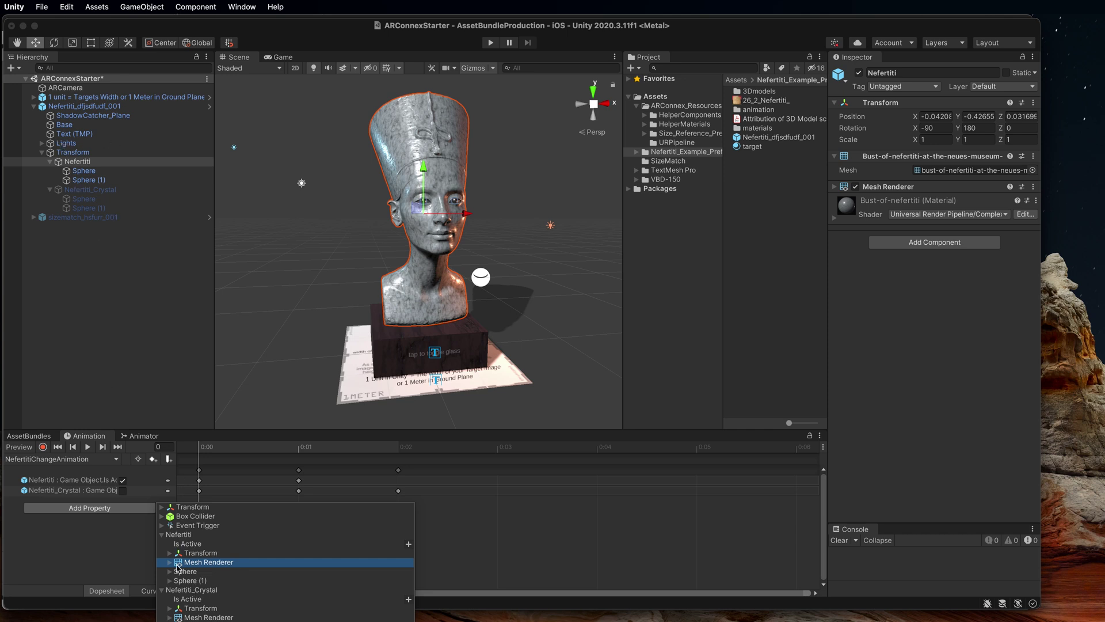
left_click(161, 535)
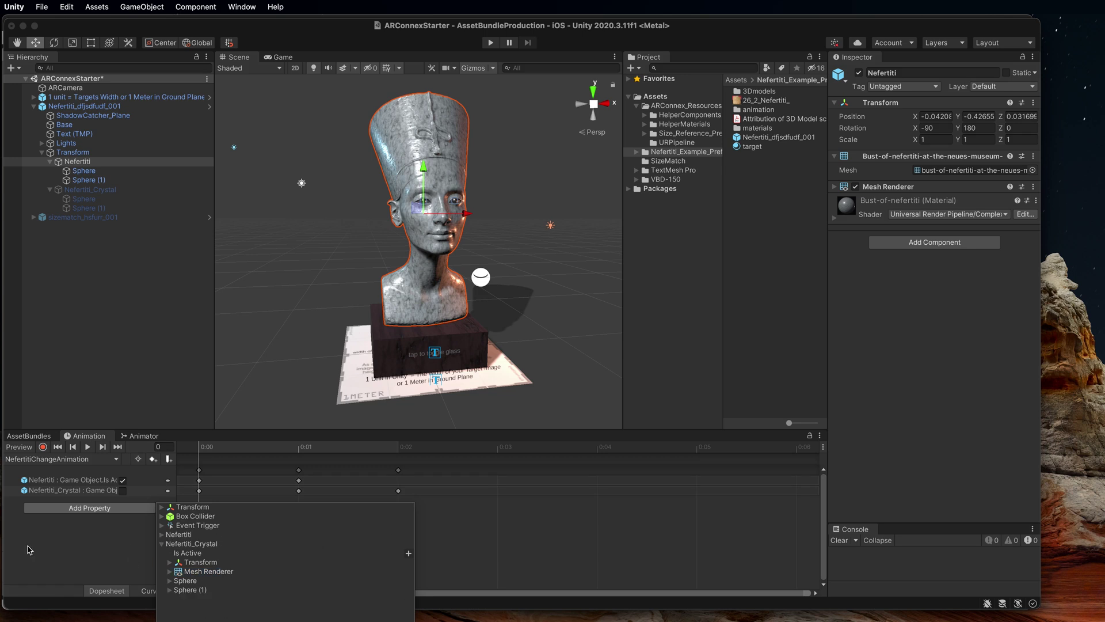
left_click(80, 526)
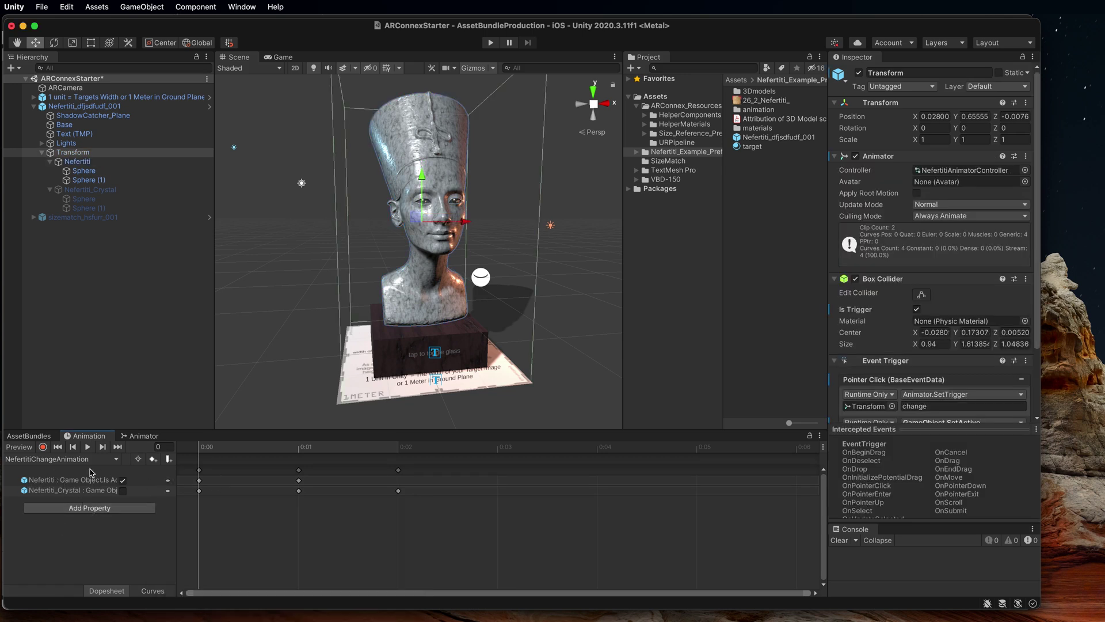
- Inspect the Nefertiti and Nefertiti_Crystal Is Active tracks, and scrub the timeline through frames 0, 1 and 2 to view the swap
left_click(53, 481)
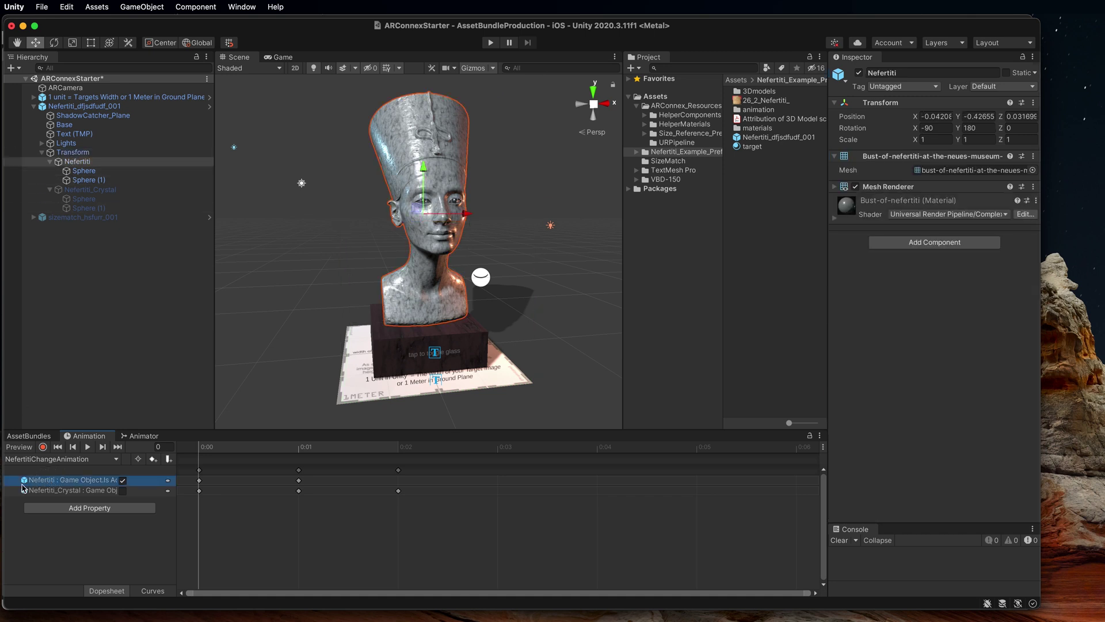
left_click(54, 491)
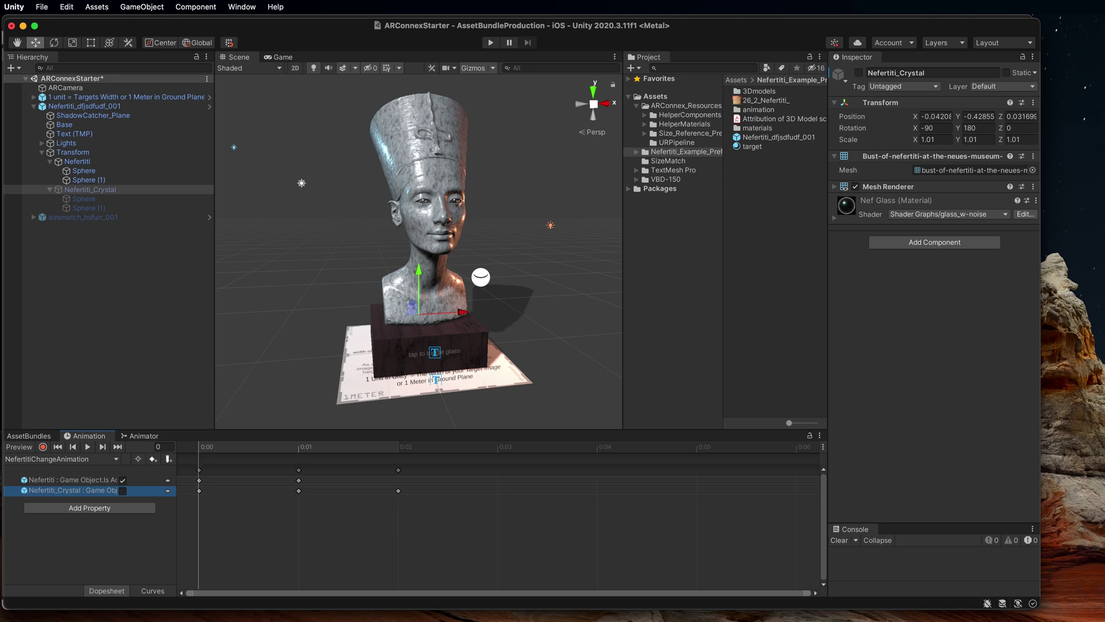
mouse_move(222, 449)
left_mouse_down()
mouse_move(382, 448)
mouse_move(200, 449)
left_mouse_up()
left_click(299, 448)
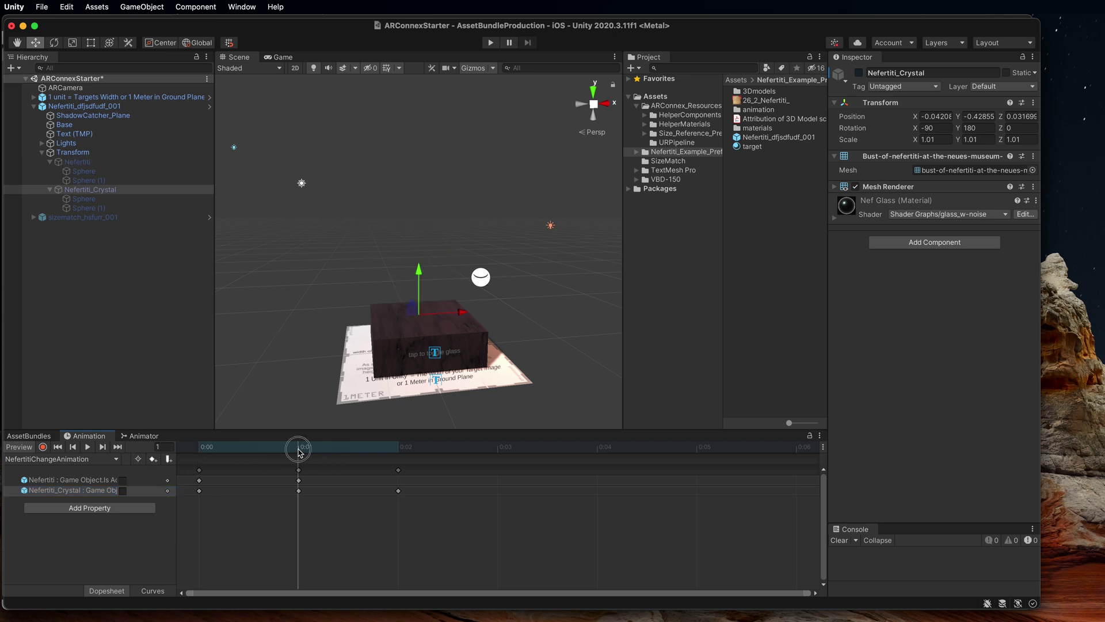
left_click(342, 448)
left_click_drag(342, 448, 398, 448)
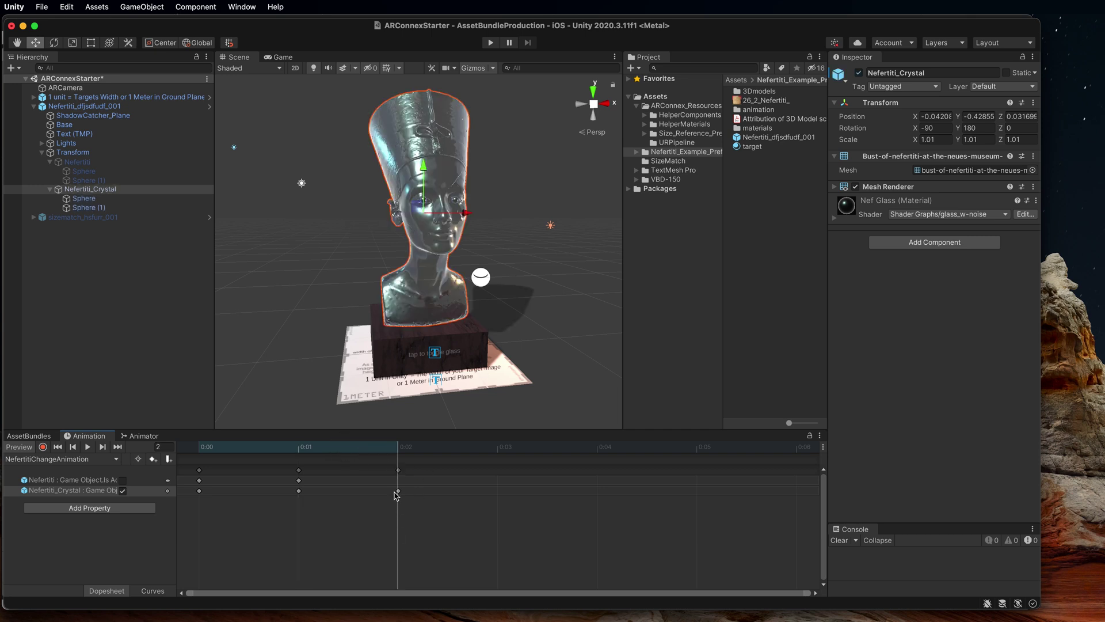
left_click_drag(498, 527, 53, 477)
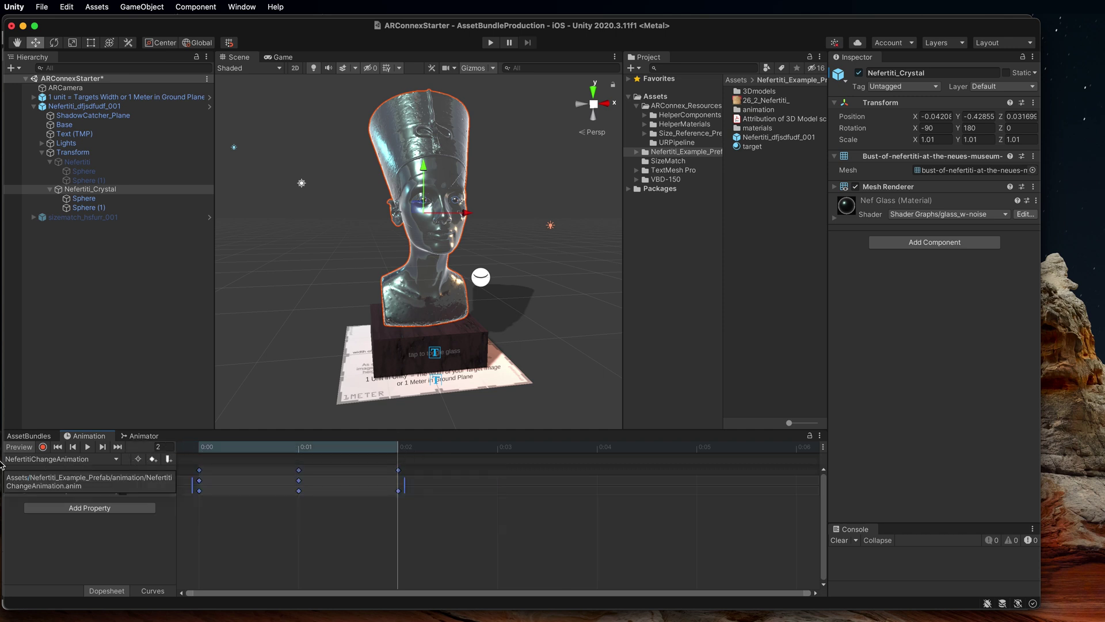
left_click(72, 556)
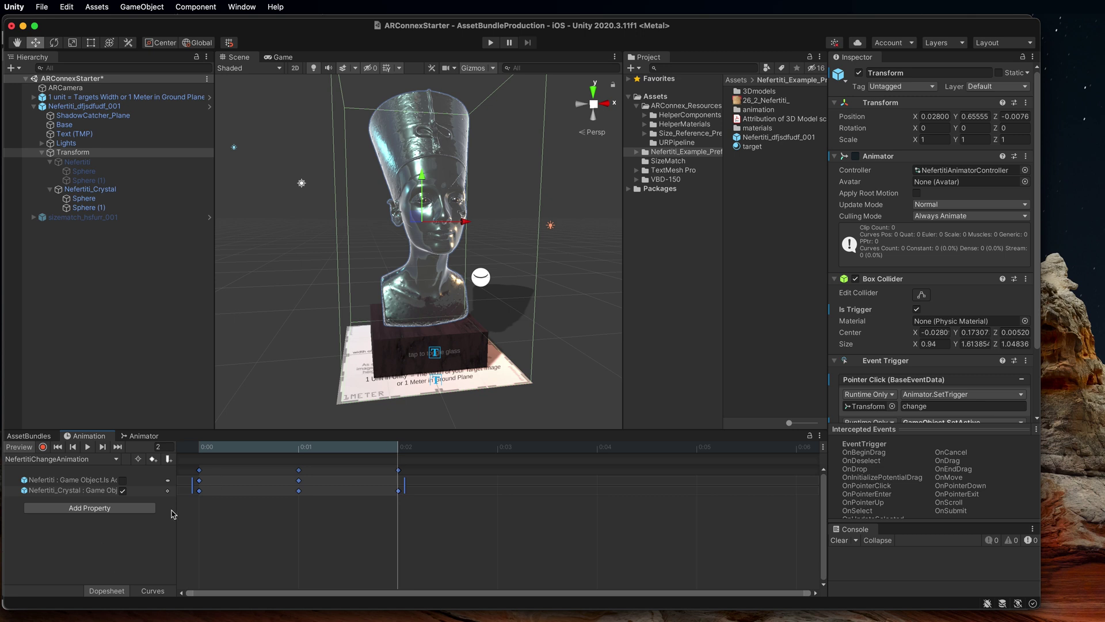
- Display the Transform object's animator state machine, locate the NefertitiAnimatorController asset, and inspect NefertitiChangeAnimation 0 and the "change" parameter
left_click(140, 438)
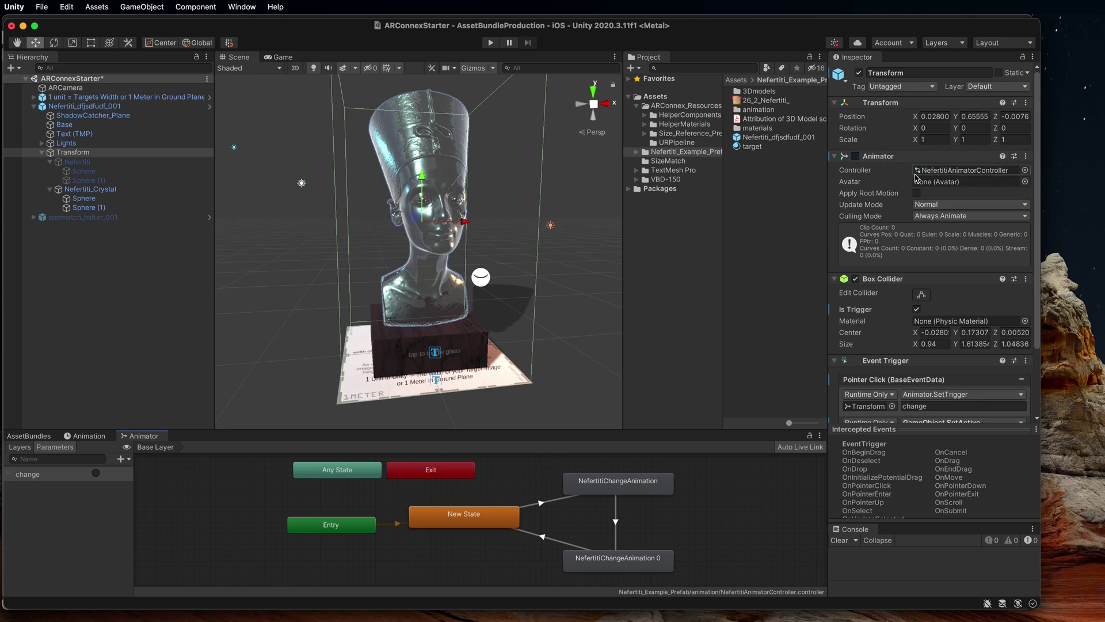
left_click(948, 171)
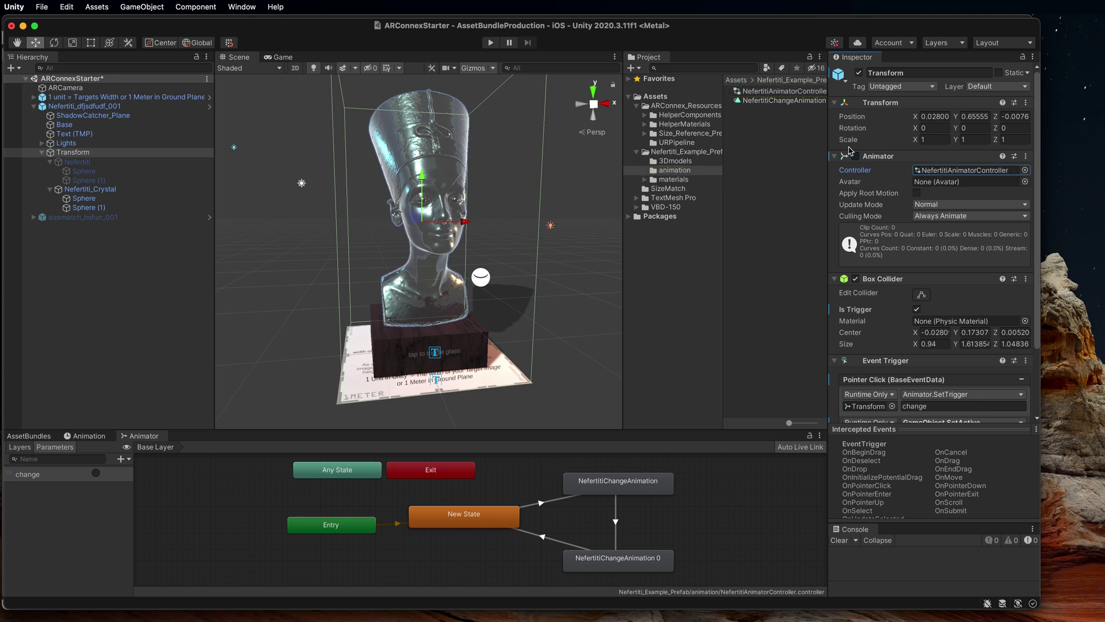
left_click(617, 558)
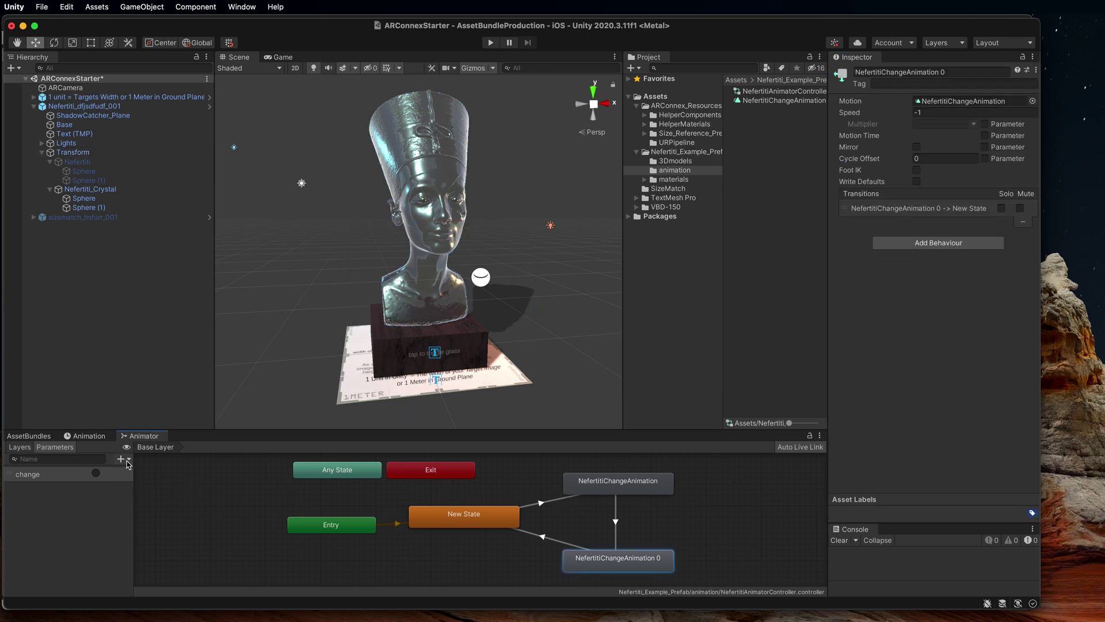
left_click(25, 480)
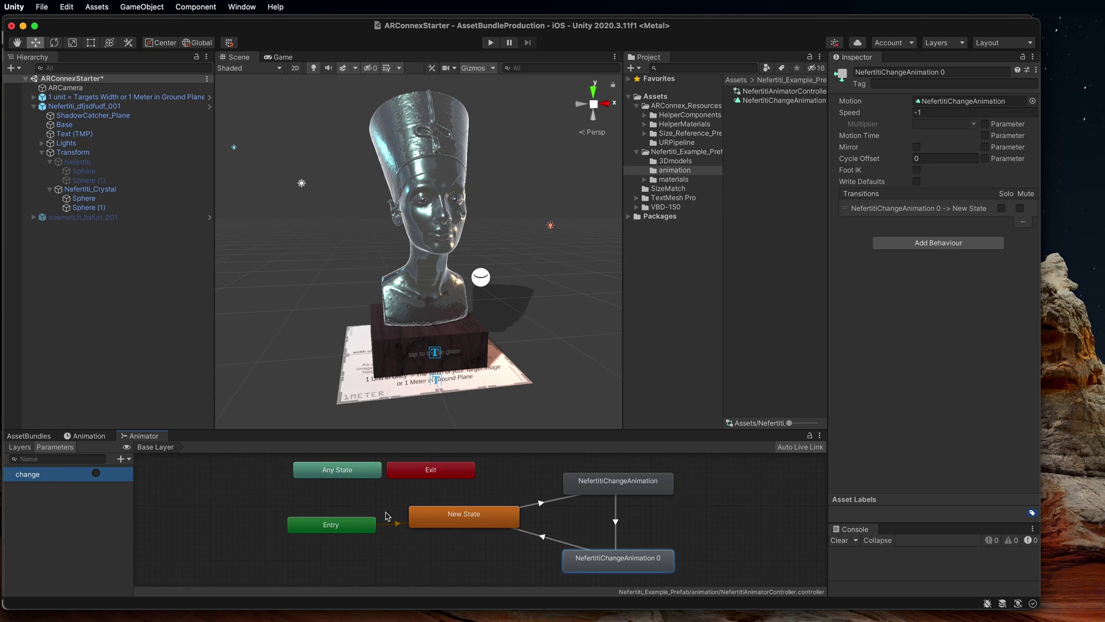
- Add a Trigger parameter with its default name to the animator controller, and delete it again
left_click(130, 459)
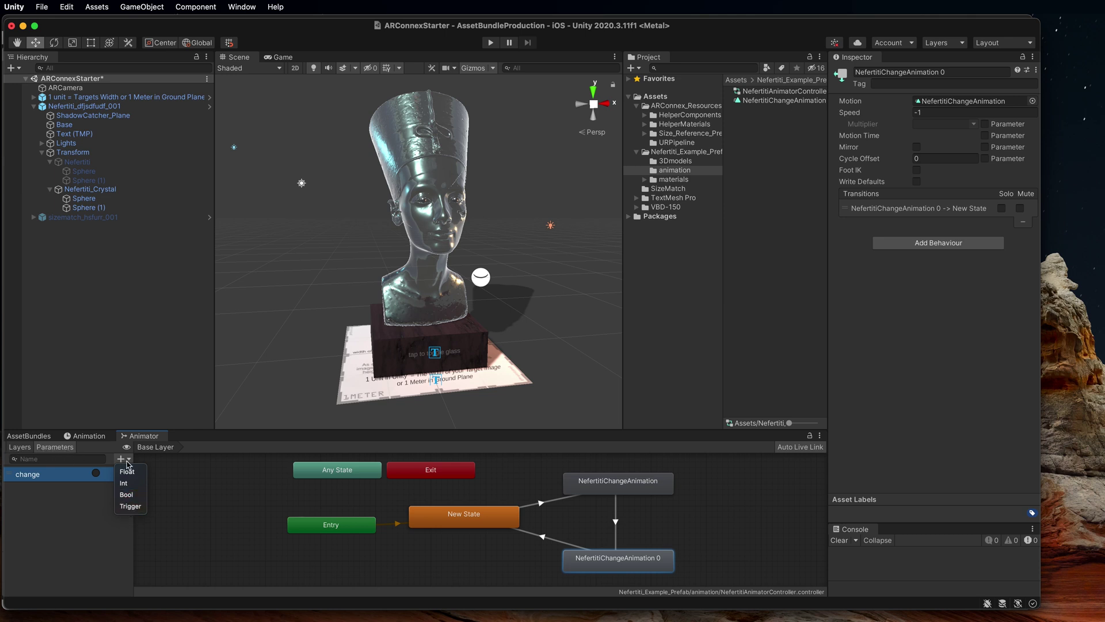
left_click(124, 507)
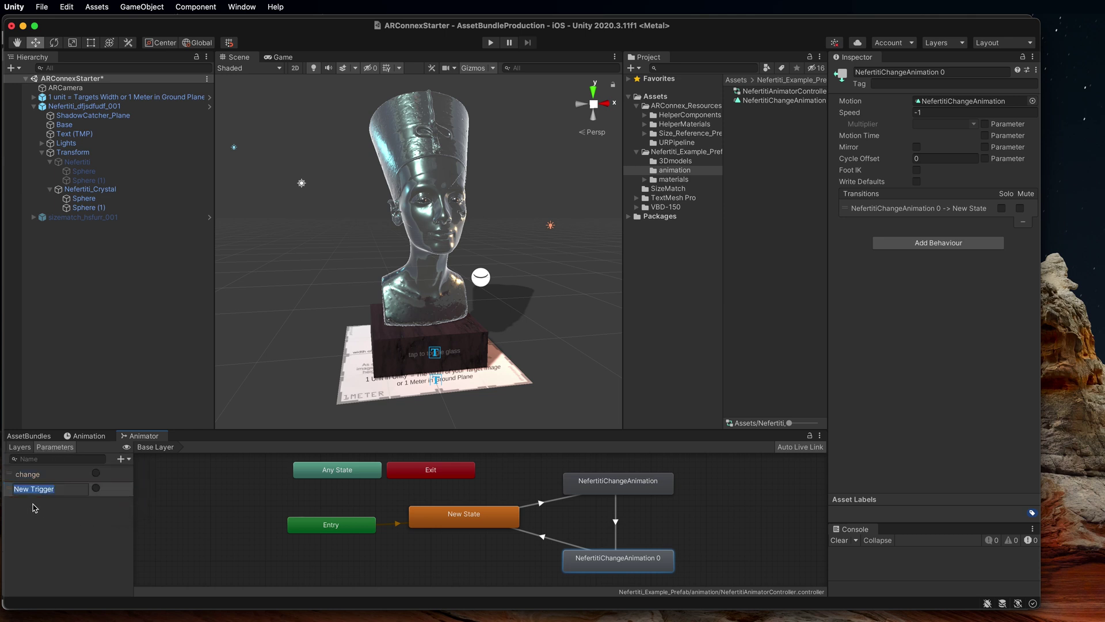
left_click(43, 517)
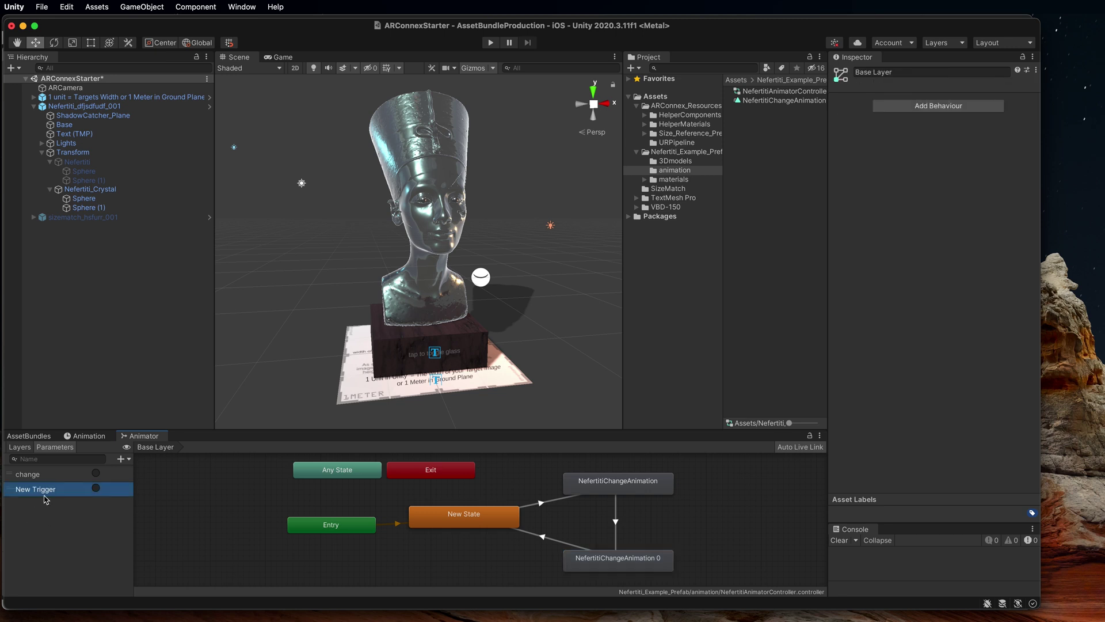
left_click(46, 495)
right_click(52, 496)
left_click(64, 503)
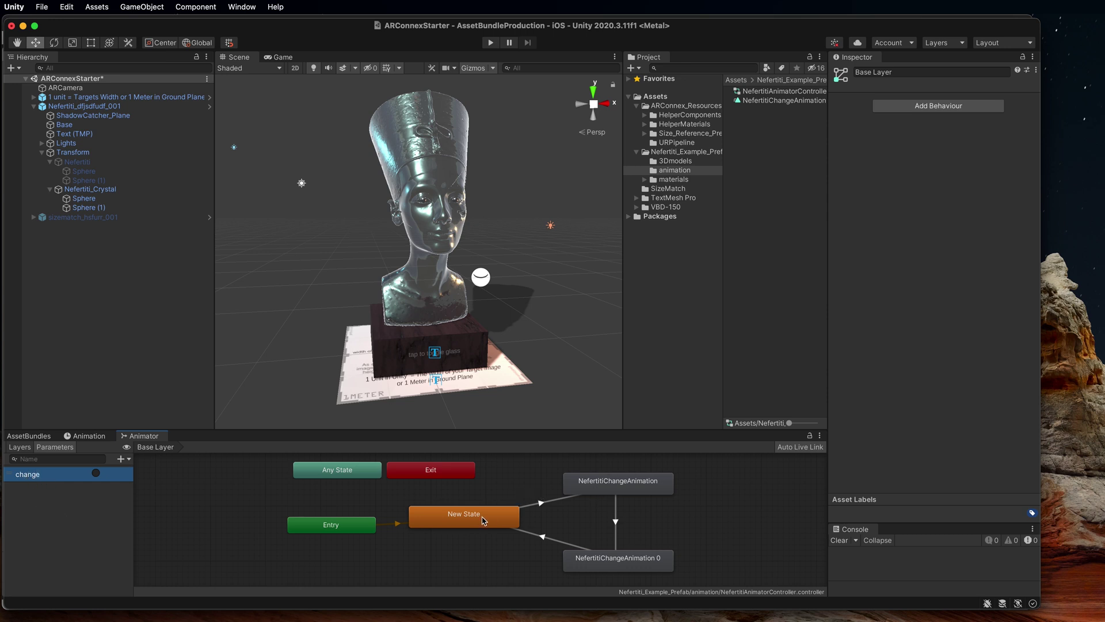
- Compare the settings of the NefertitiChangeAnimation, NefertitiChangeAnimation 0 and New State states, including the transition out of New State
left_click(608, 488)
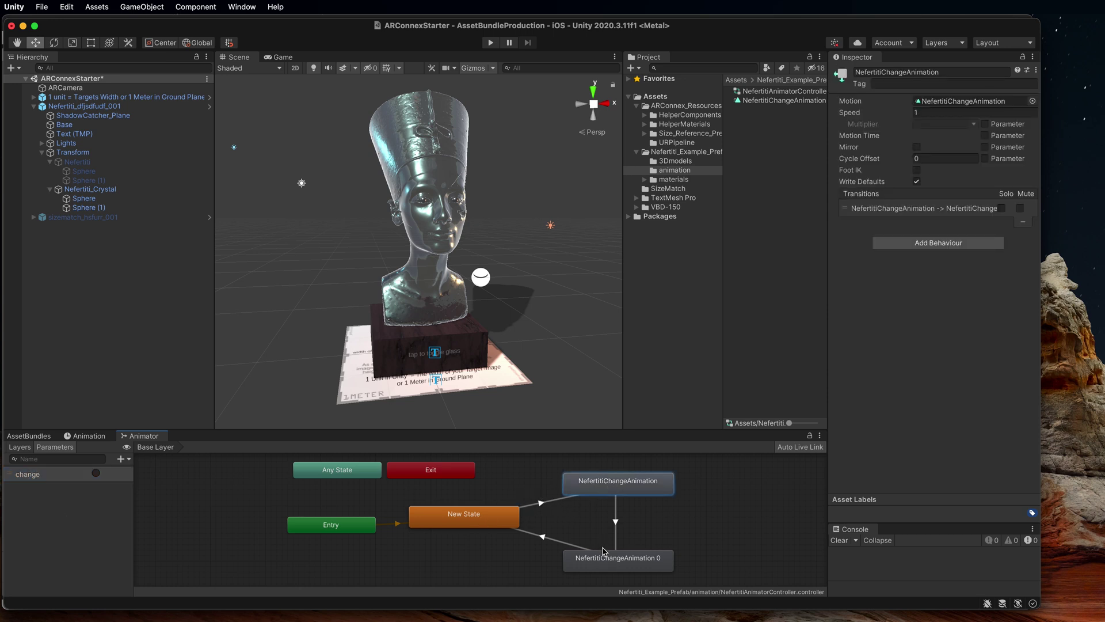
left_click(612, 567)
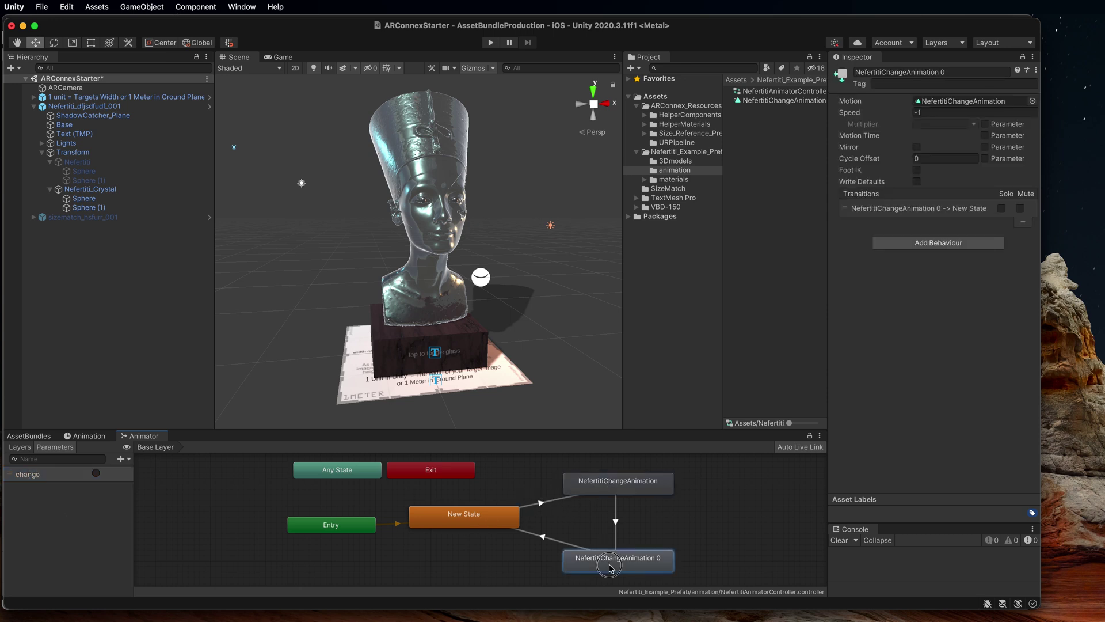
left_click(540, 503)
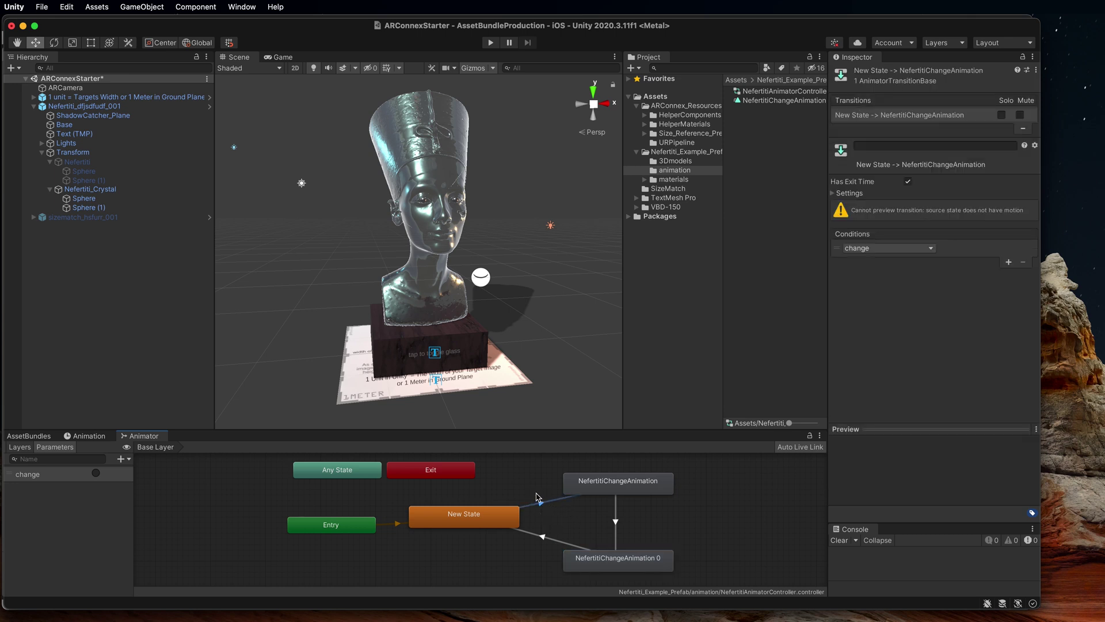
left_click(481, 518)
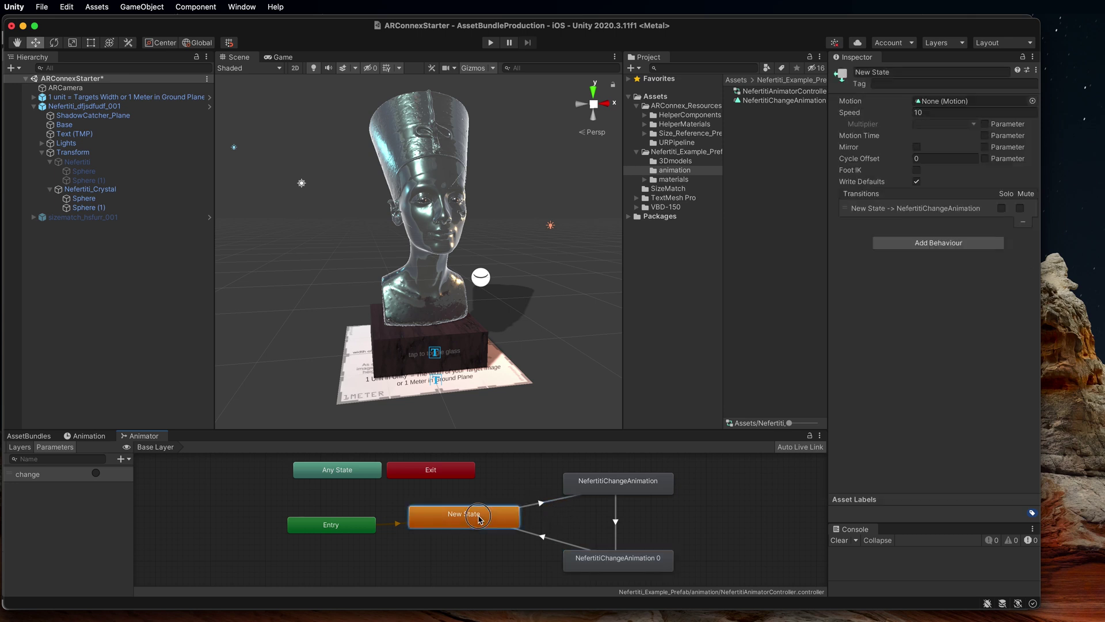
left_click(599, 488)
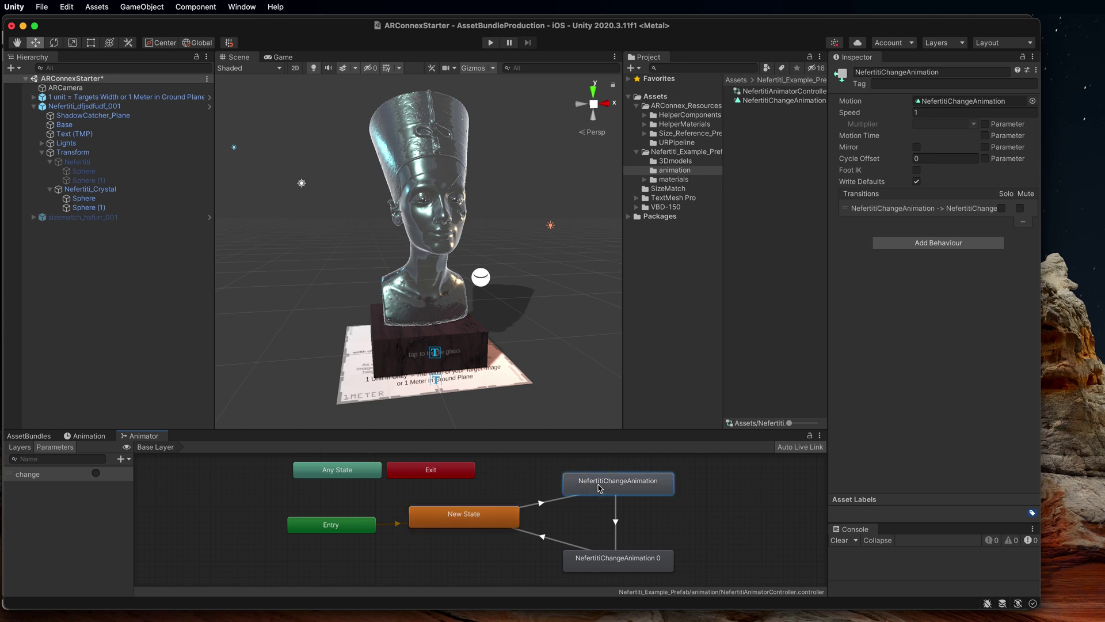
- Examine the transitions from New State to NefertitiChangeAnimation and from NefertitiChangeAnimation 0 back to New State, including their conditions
left_click(538, 506)
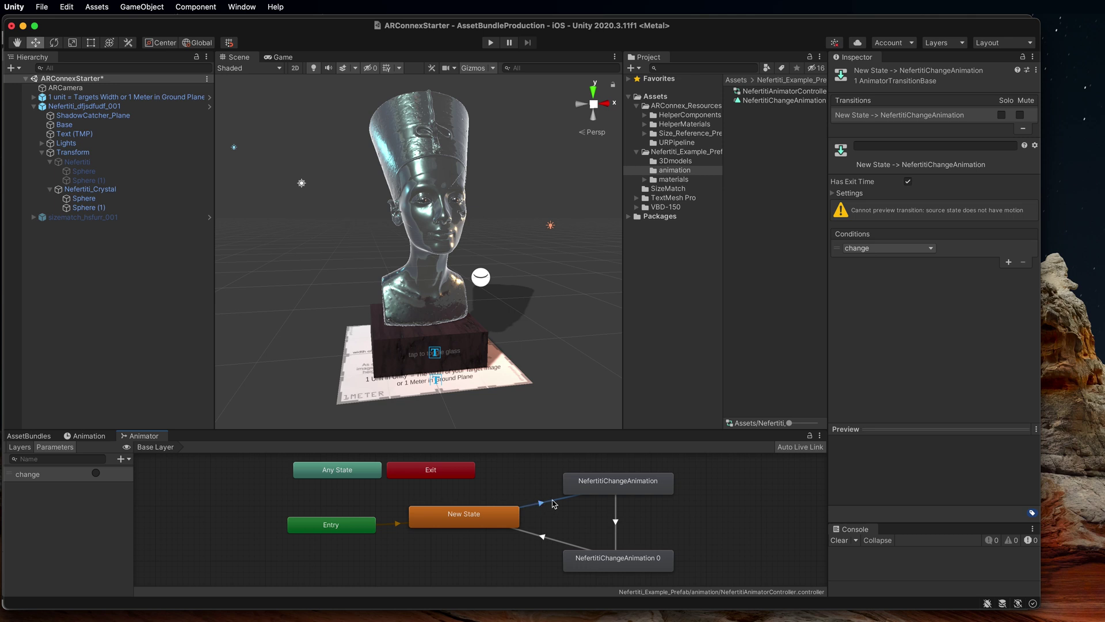
left_click(615, 483)
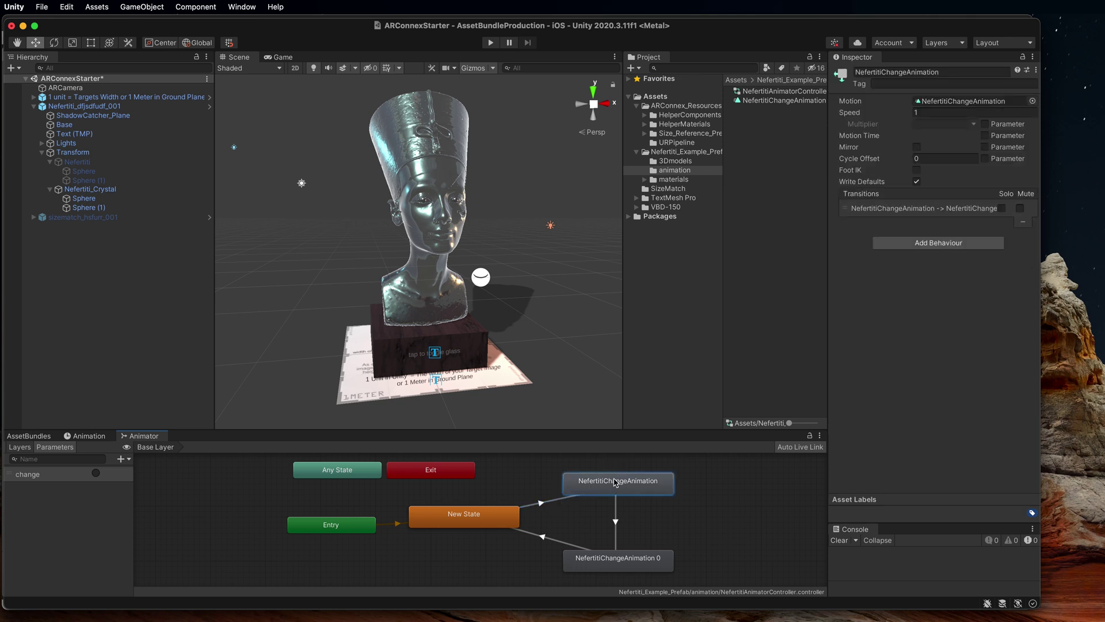
left_click(540, 539)
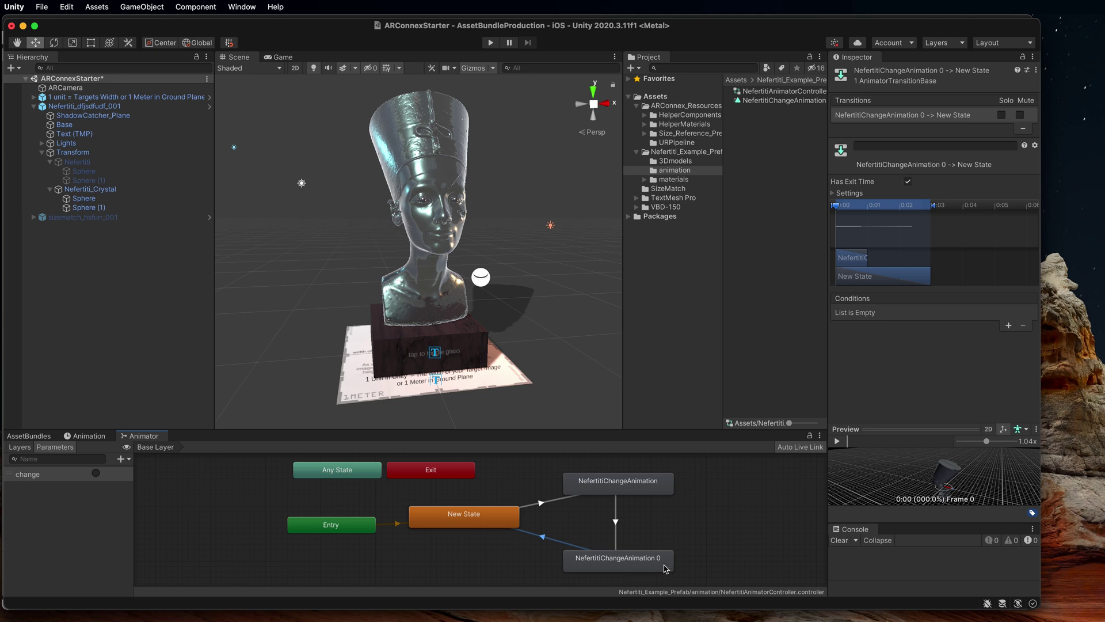
left_click(457, 516)
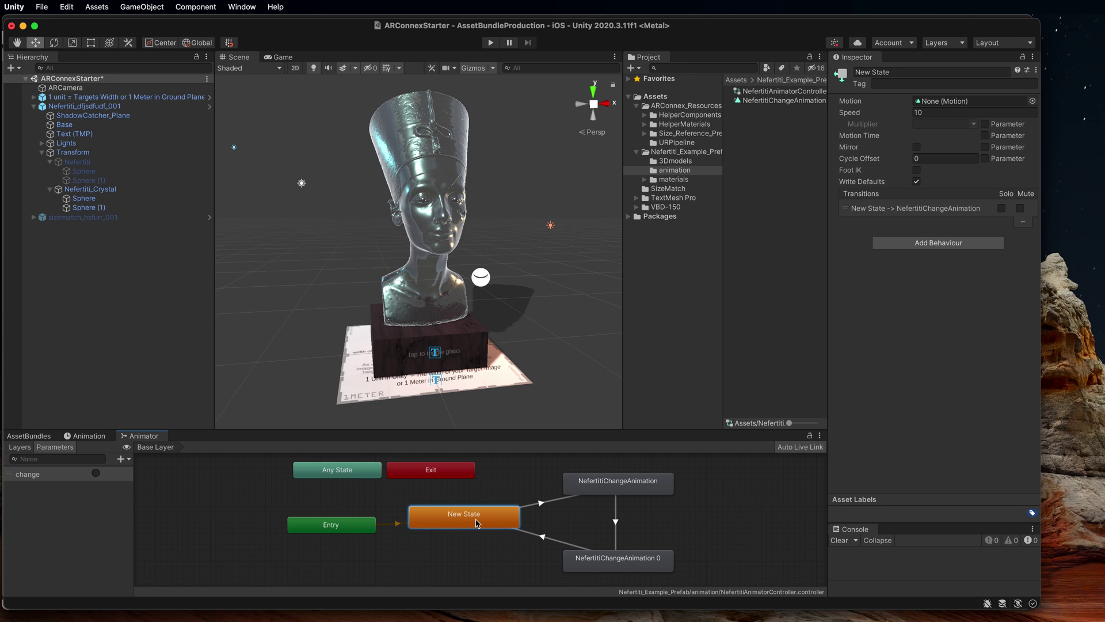
left_click(549, 502)
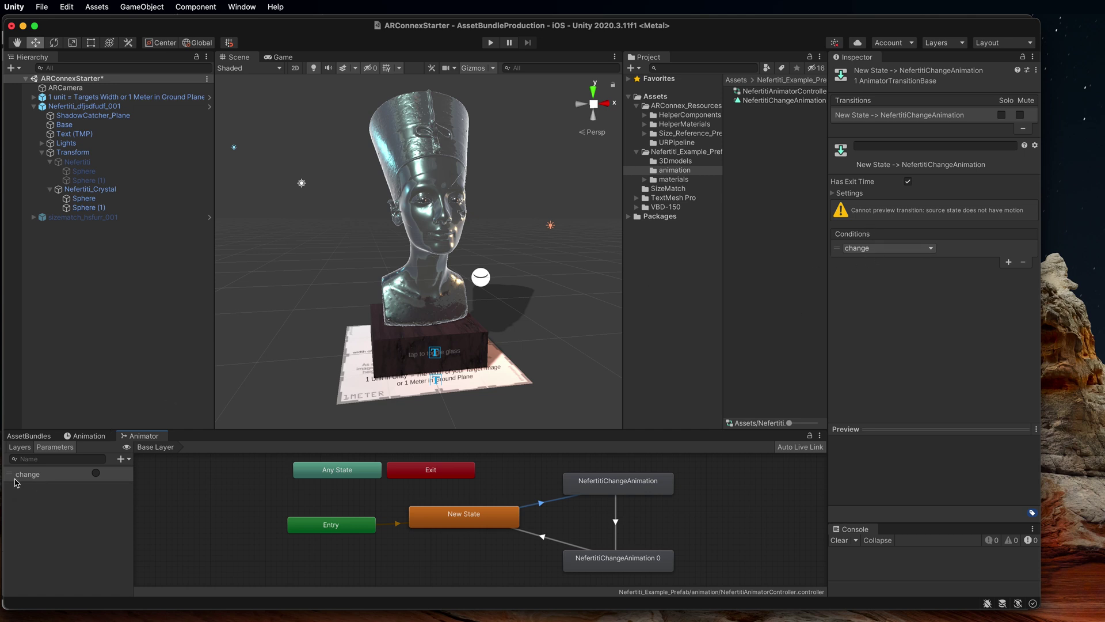
- Toggle the "change" trigger on and off, and inspect the condition on the transition from NefertitiChangeAnimation to NefertitiChangeAnimation 0
left_click(95, 474)
left_click(96, 473)
left_click(619, 485)
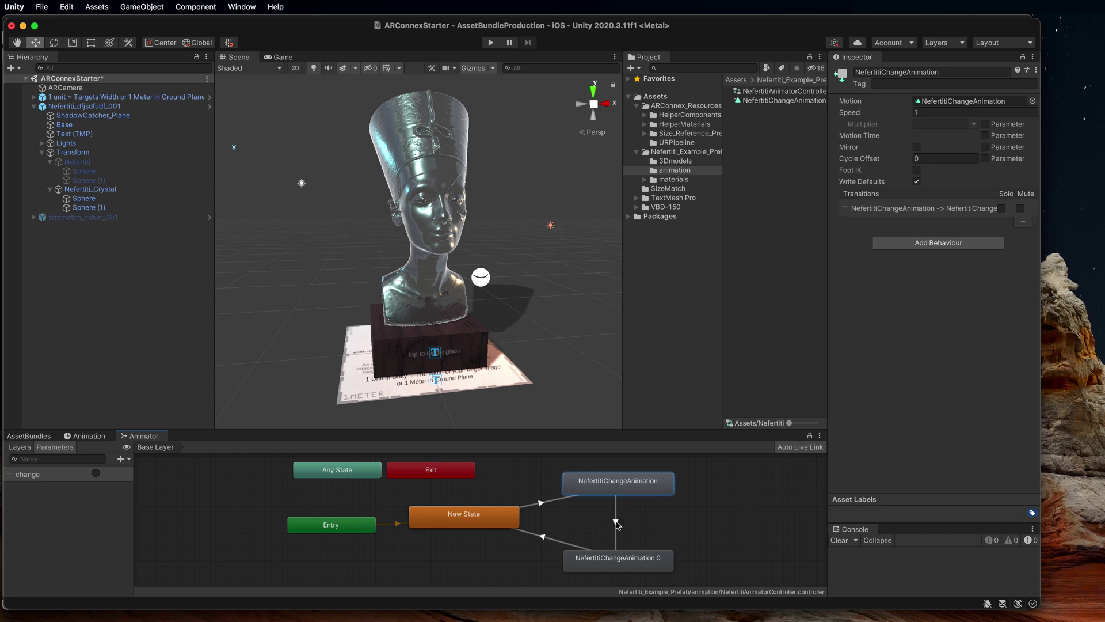
left_click(616, 524)
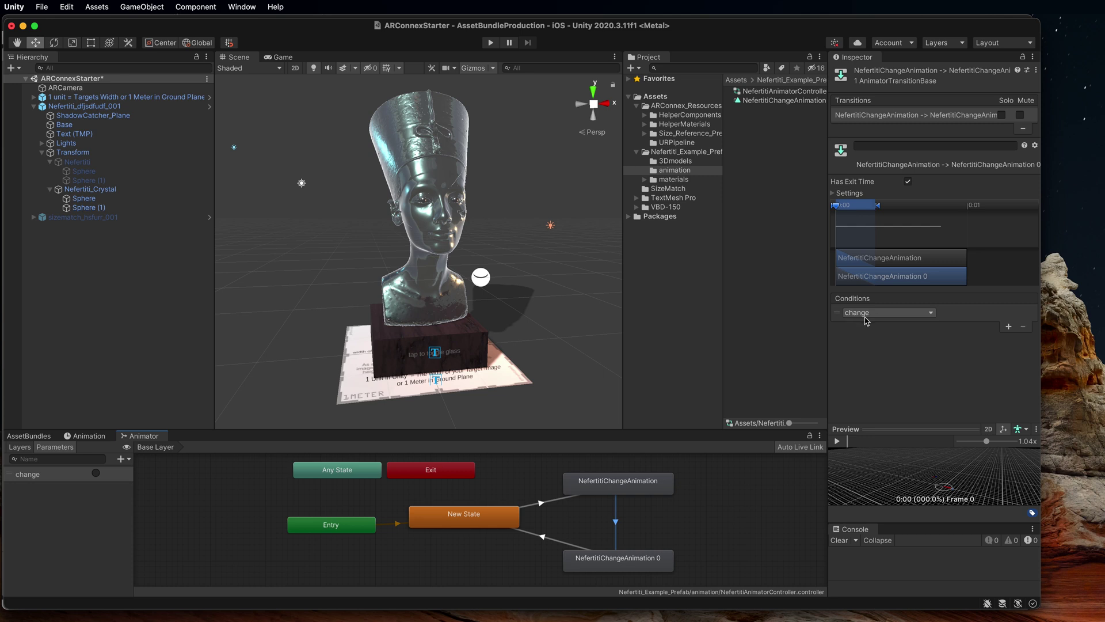
- Compare the NefertitiChangeAnimation and NefertitiChangeAnimation 0 states, and review the keyframes of the animation clip they play
left_click(619, 483)
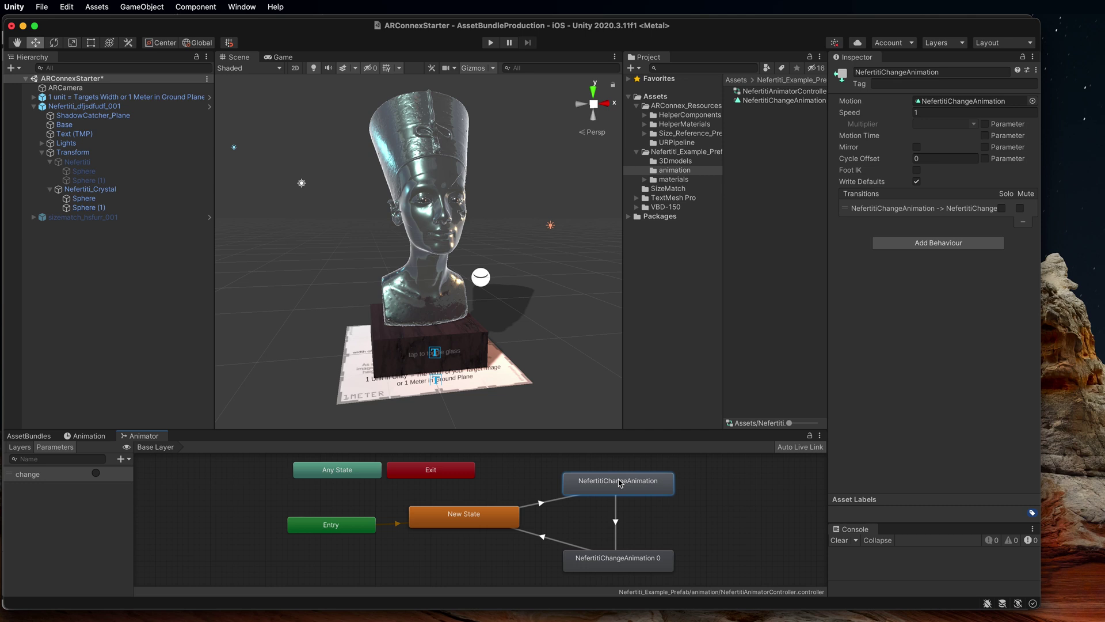
left_click(621, 559)
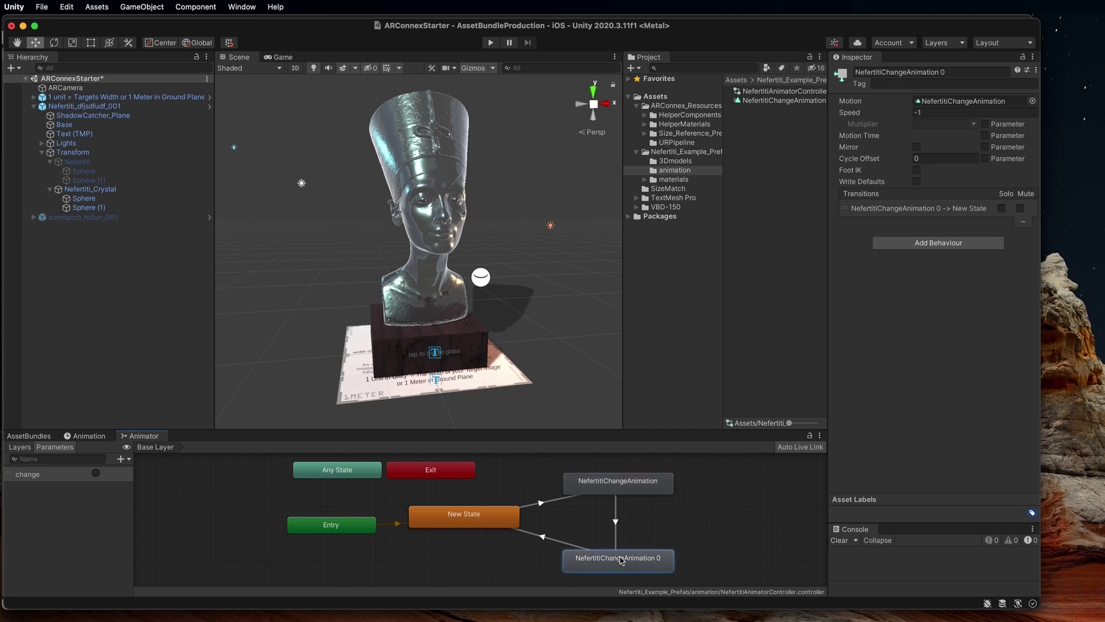
left_click(657, 478)
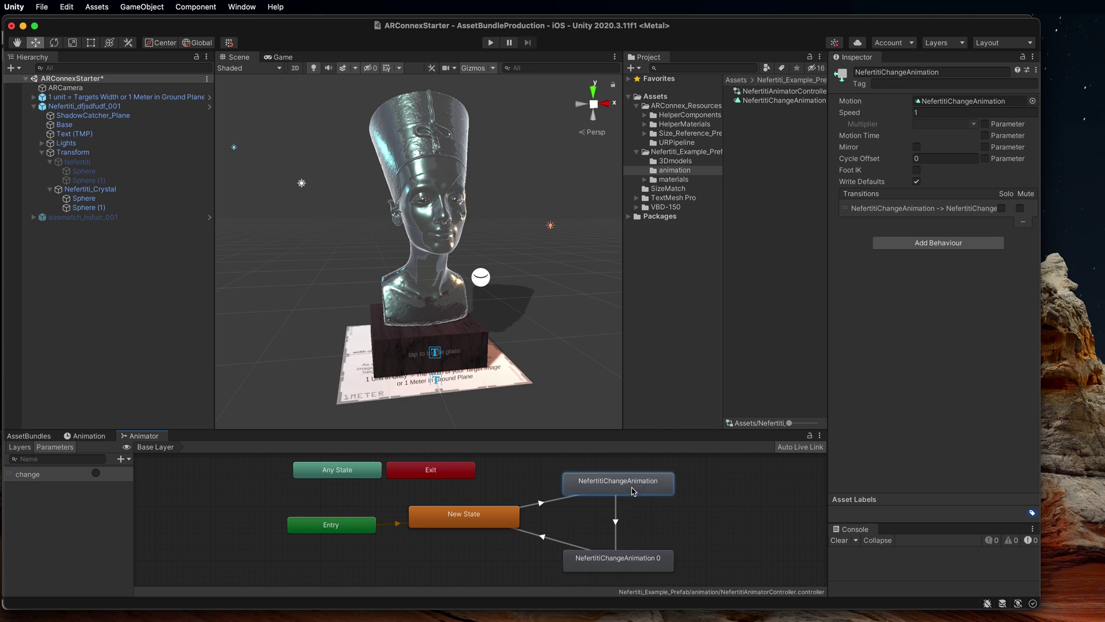
left_click(76, 435)
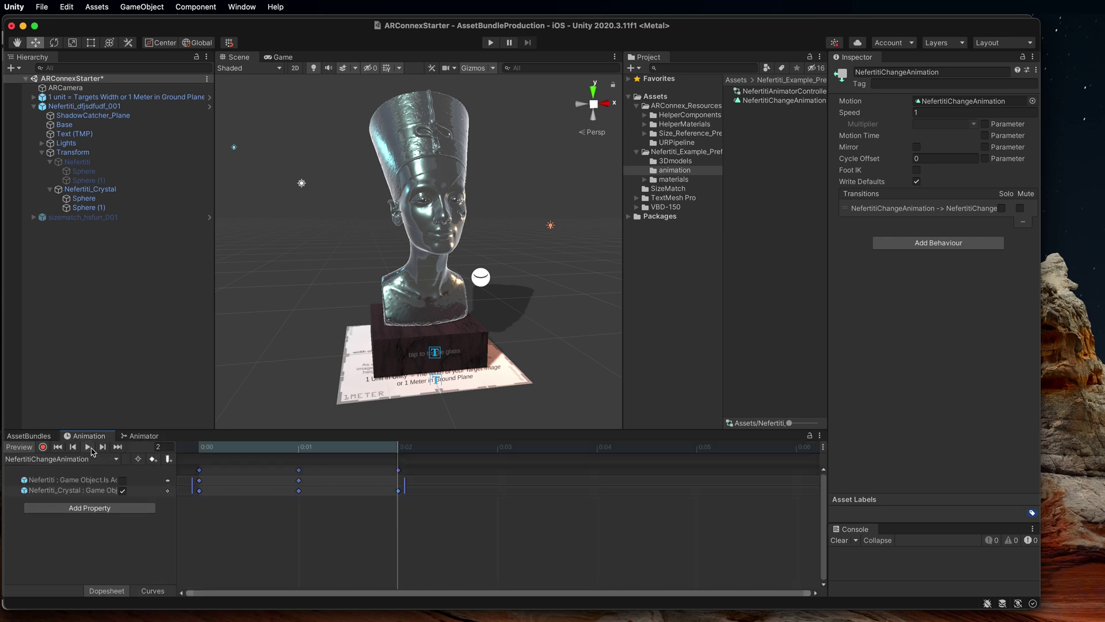
left_click(144, 435)
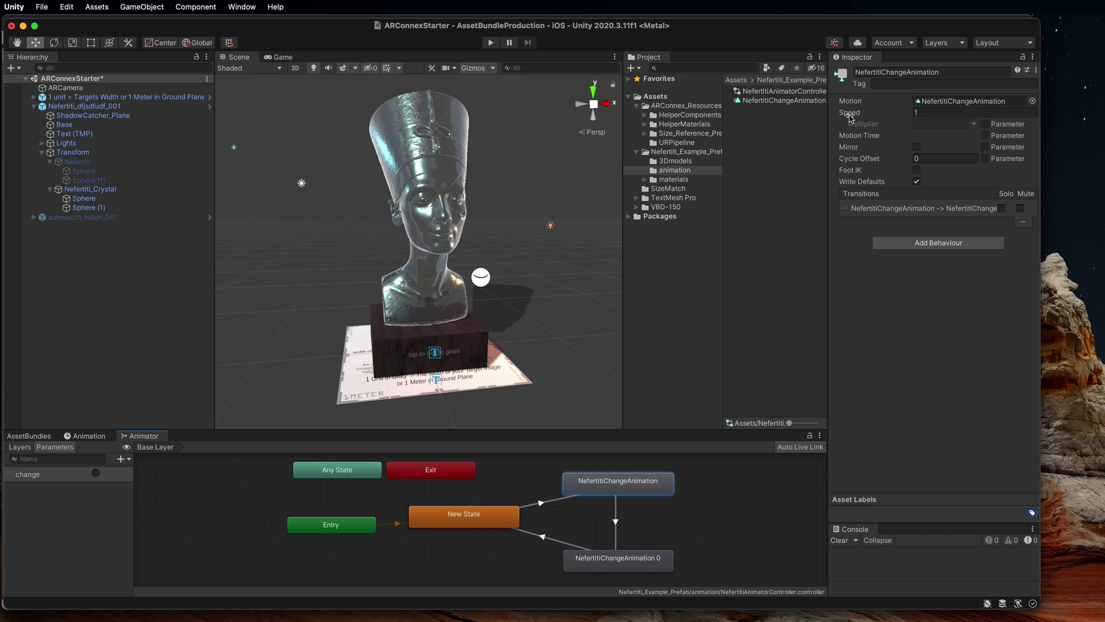
- Check the Speed setting of the NefertitiChangeAnimation state and of the NefertitiChangeAnimation 0 state
left_click(931, 113)
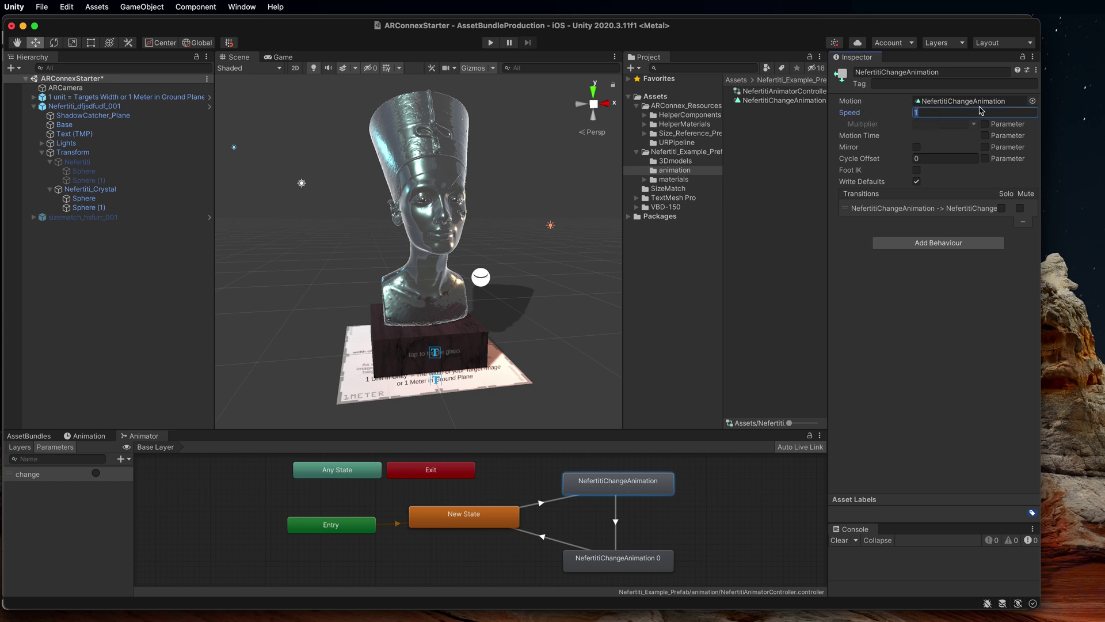
left_click(609, 561)
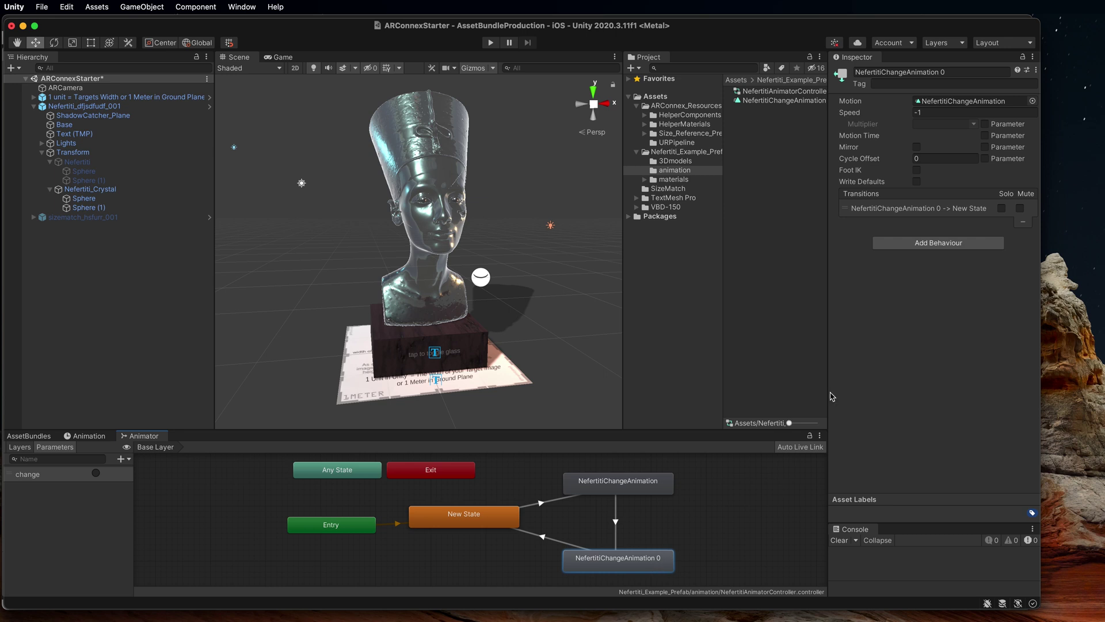
left_click(933, 112)
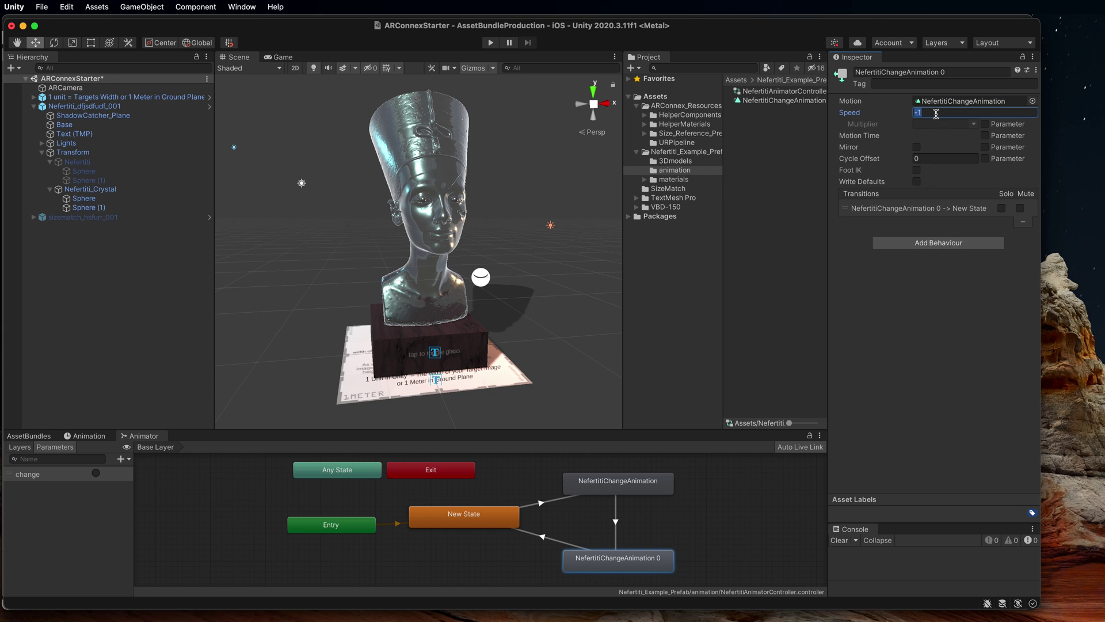
left_click(660, 568)
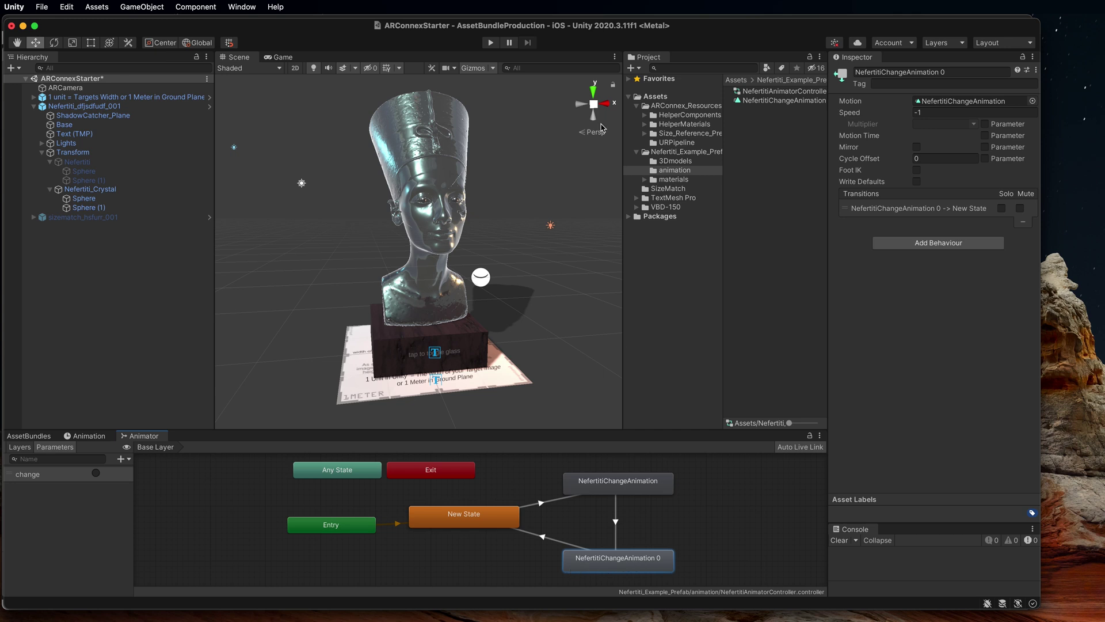
- Play the scene, test a tap on the Nefertiti bust, and stop playback
left_click(490, 43)
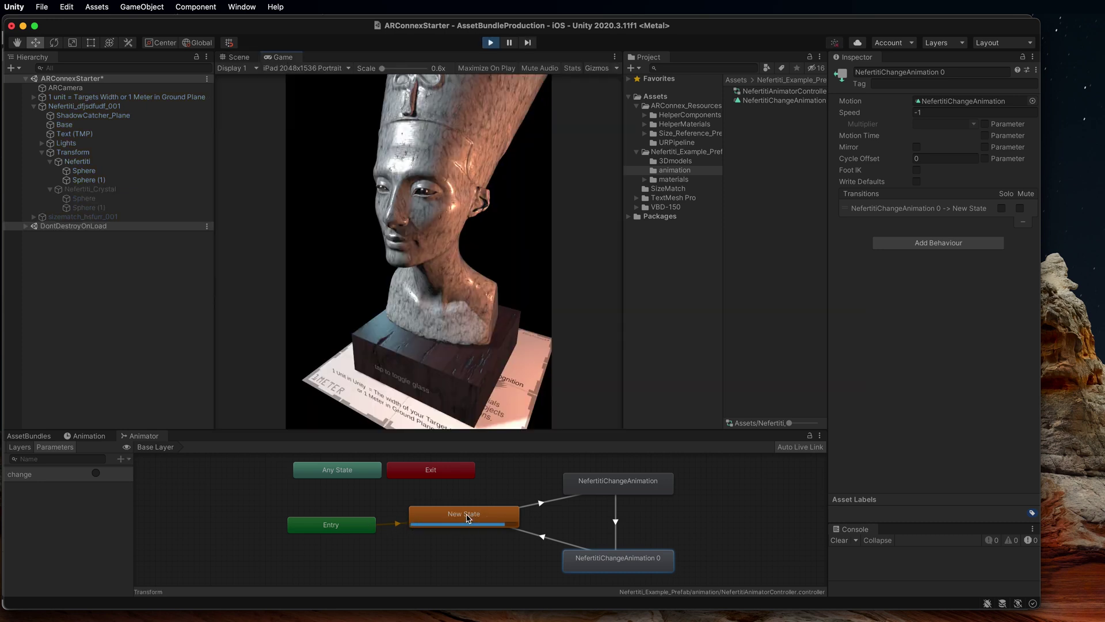
left_click(428, 143)
key("super+p")
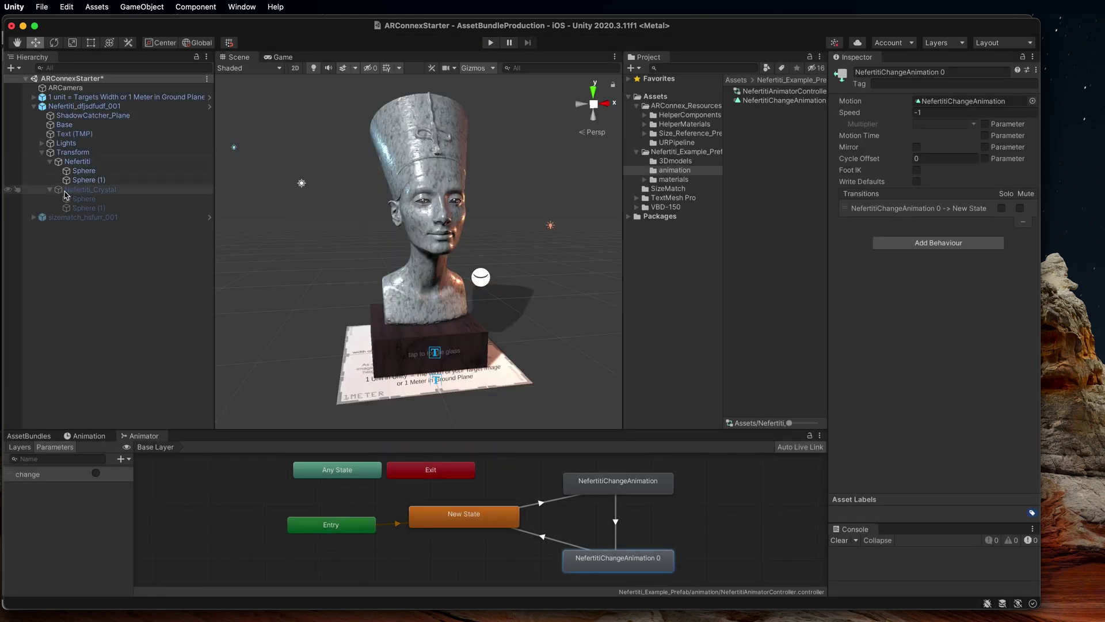
- Set the Transform entry of the Pointer Click event on the Transform object to the Animator function SetTrigger (string)
left_click(73, 152)
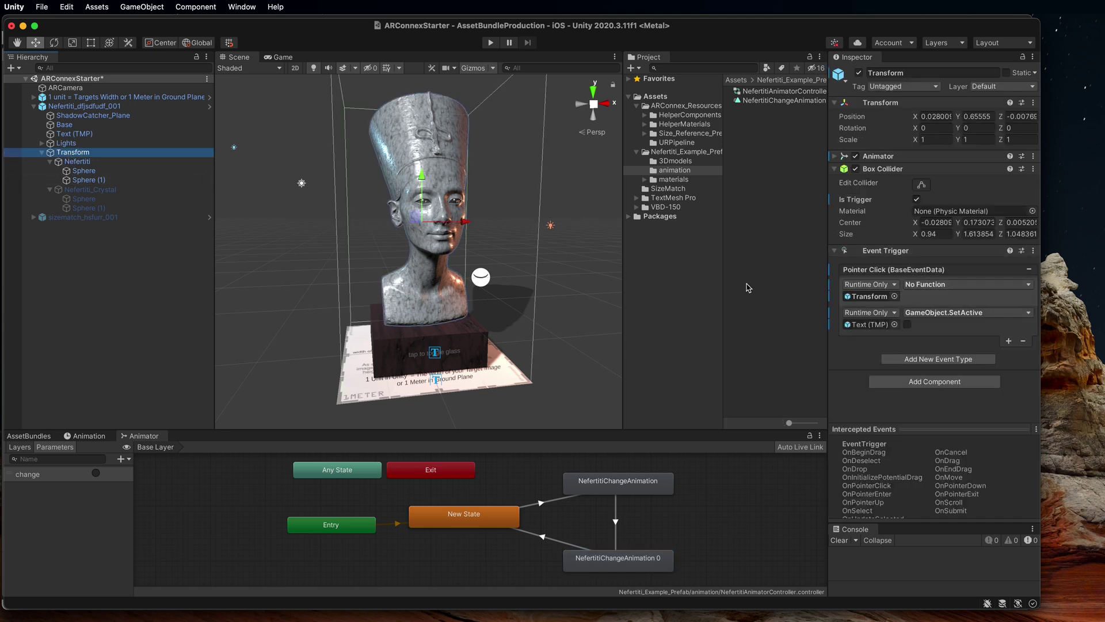
left_click(933, 284)
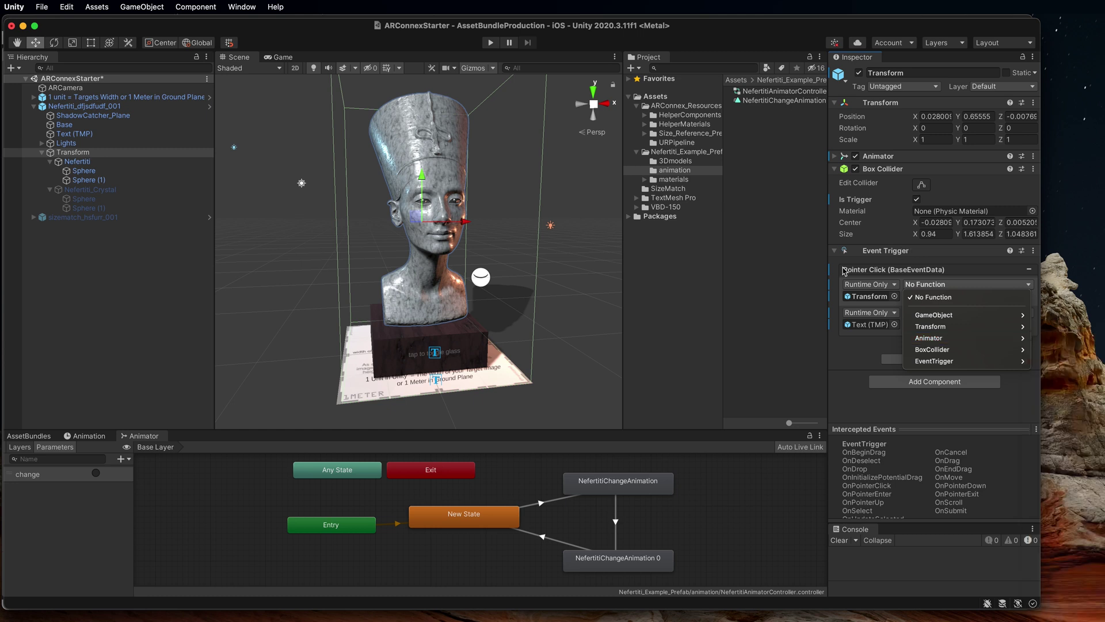
left_click(832, 351)
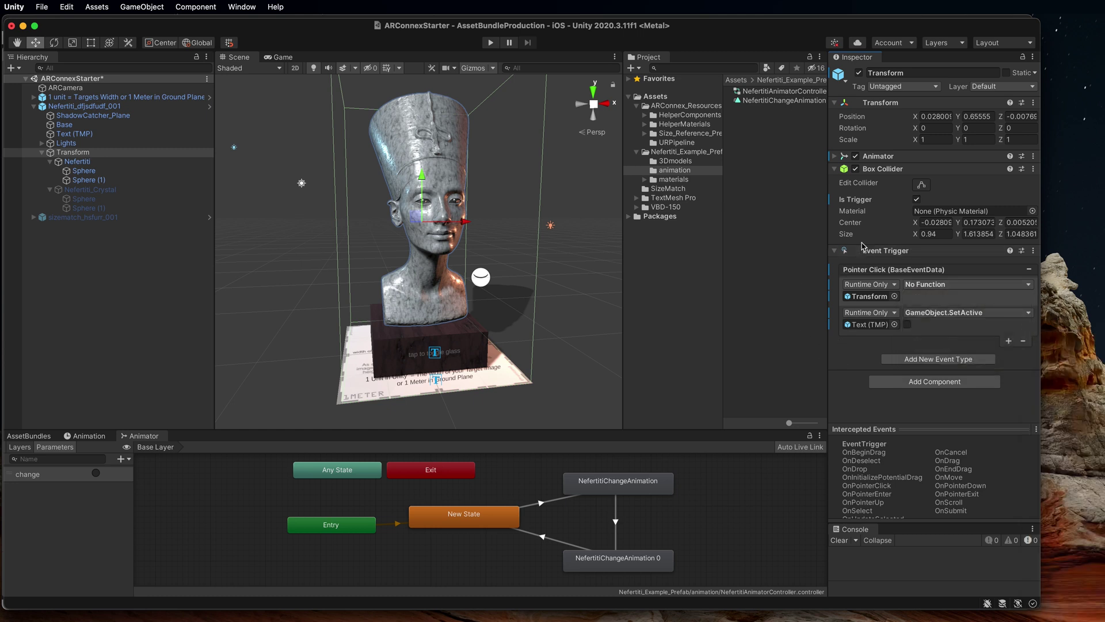
left_click_drag(886, 428, 902, 190)
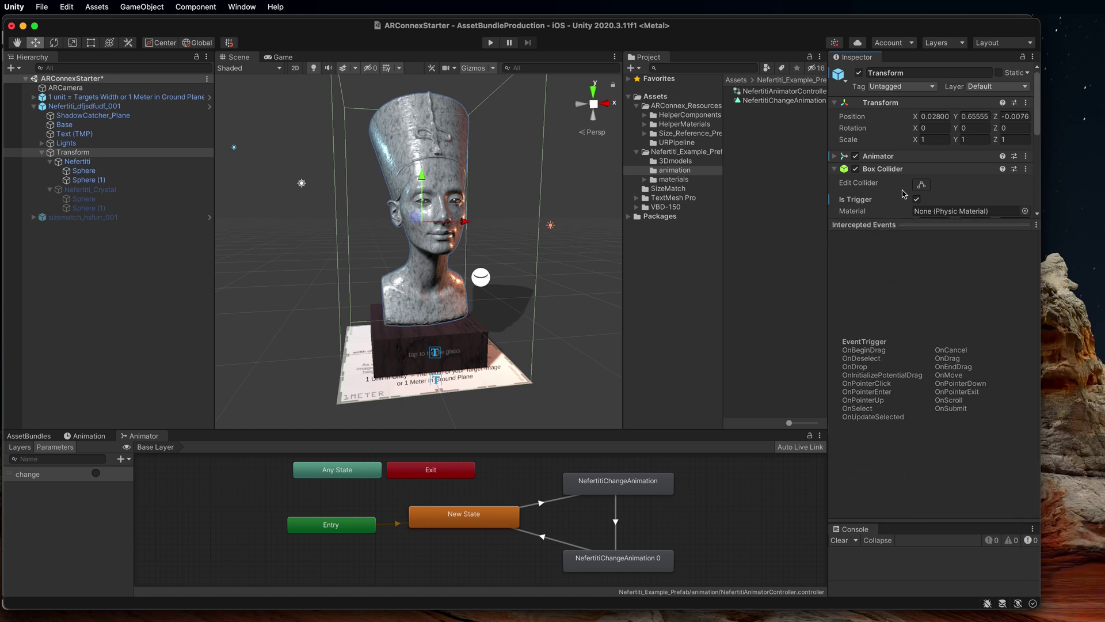
scroll(910, 173, "down", 10)
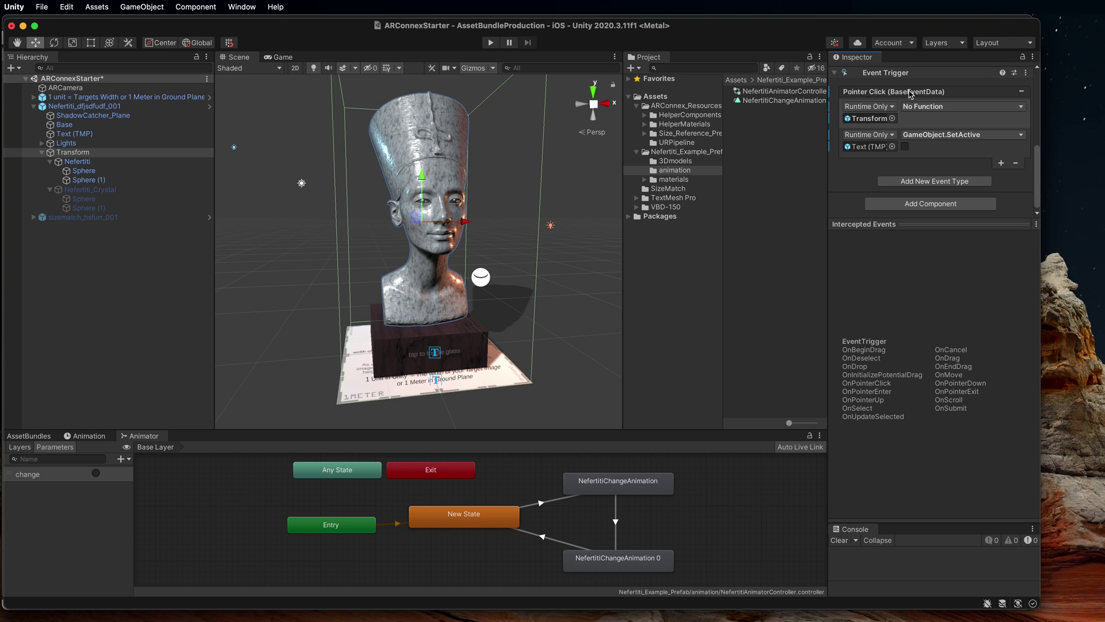
scroll(913, 115, "up", 2)
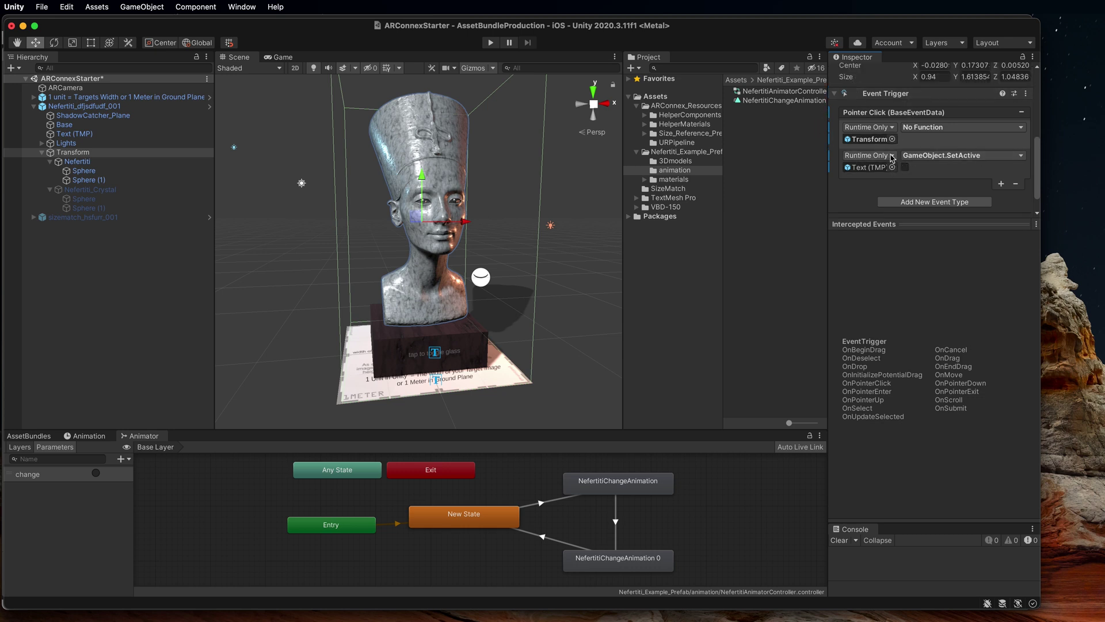
left_click(851, 135)
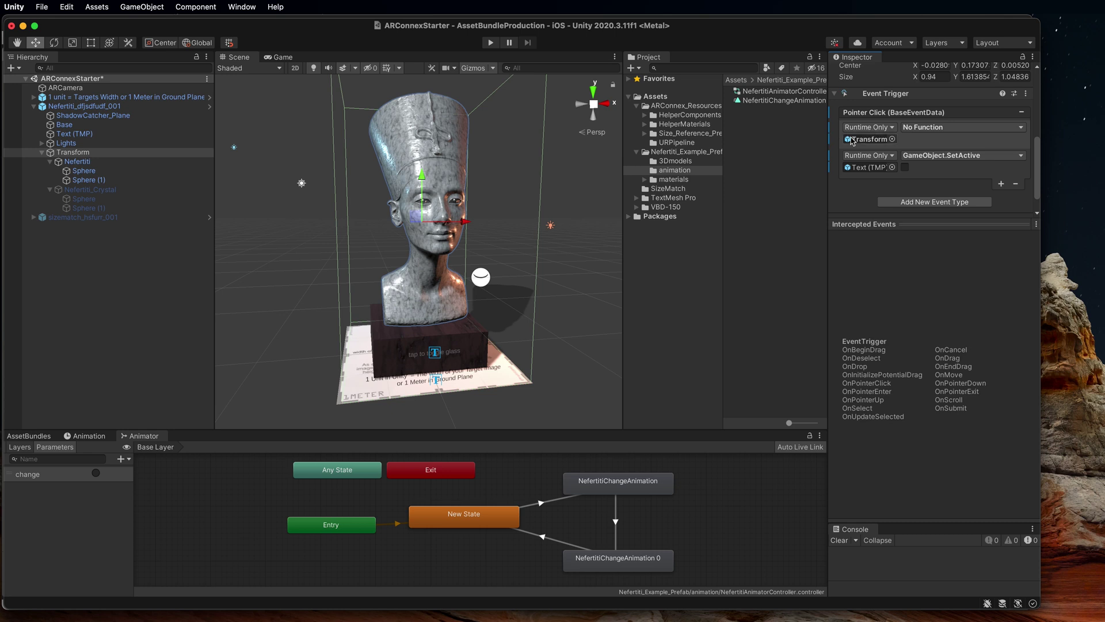
left_click(929, 127)
mouse_move(927, 183)
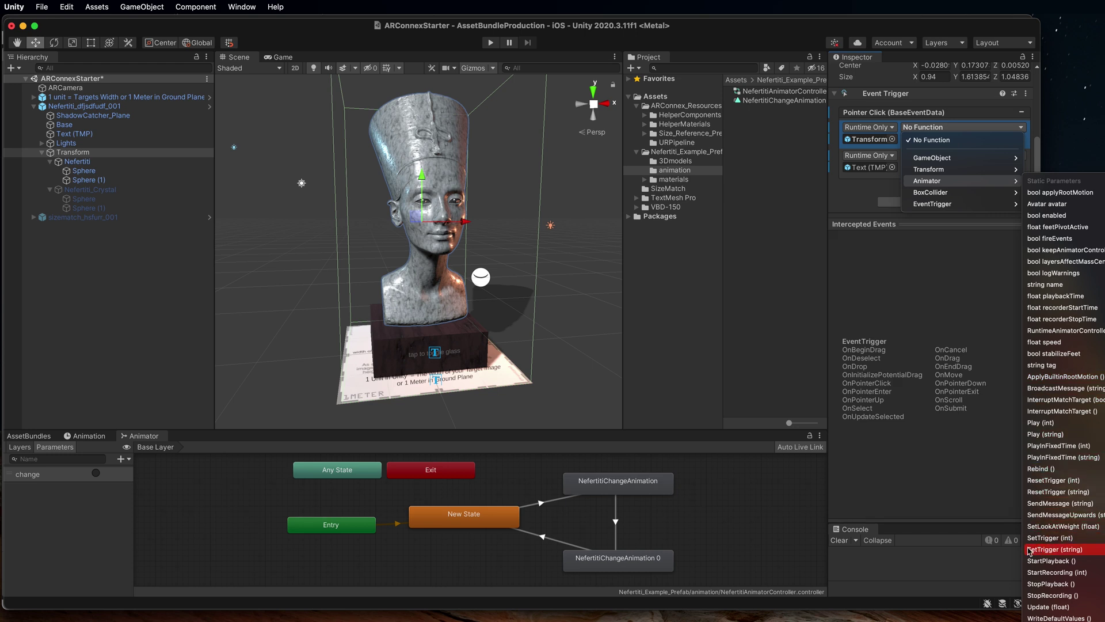
left_click(1072, 549)
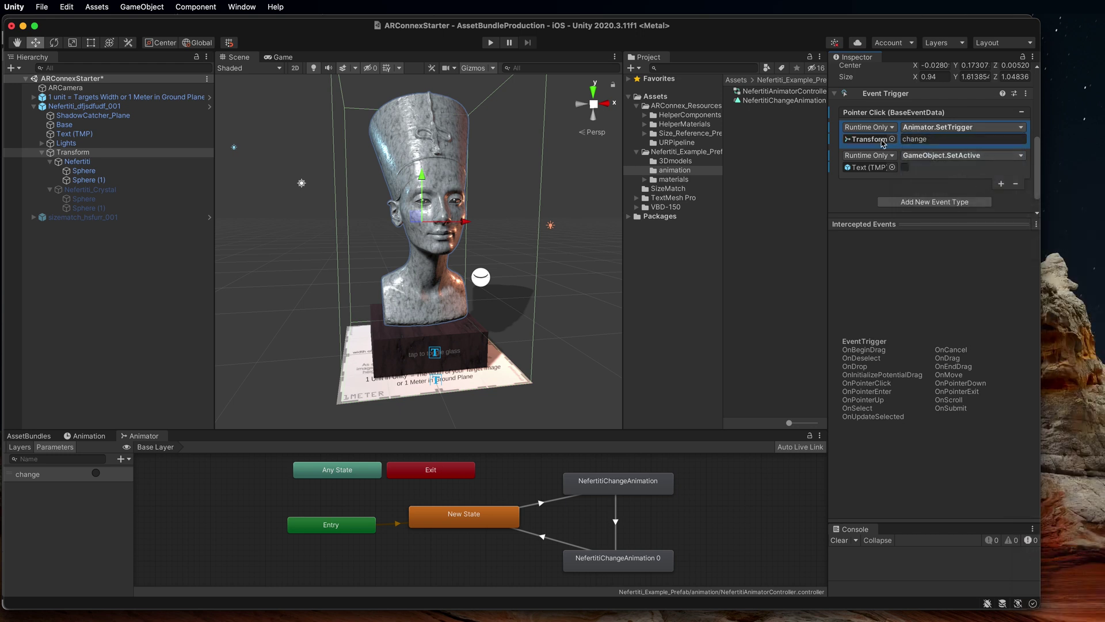
- Review the trigger name passed to SetTrigger, the Box Collider settings and the SetActive entry for the tap text
left_click(941, 141)
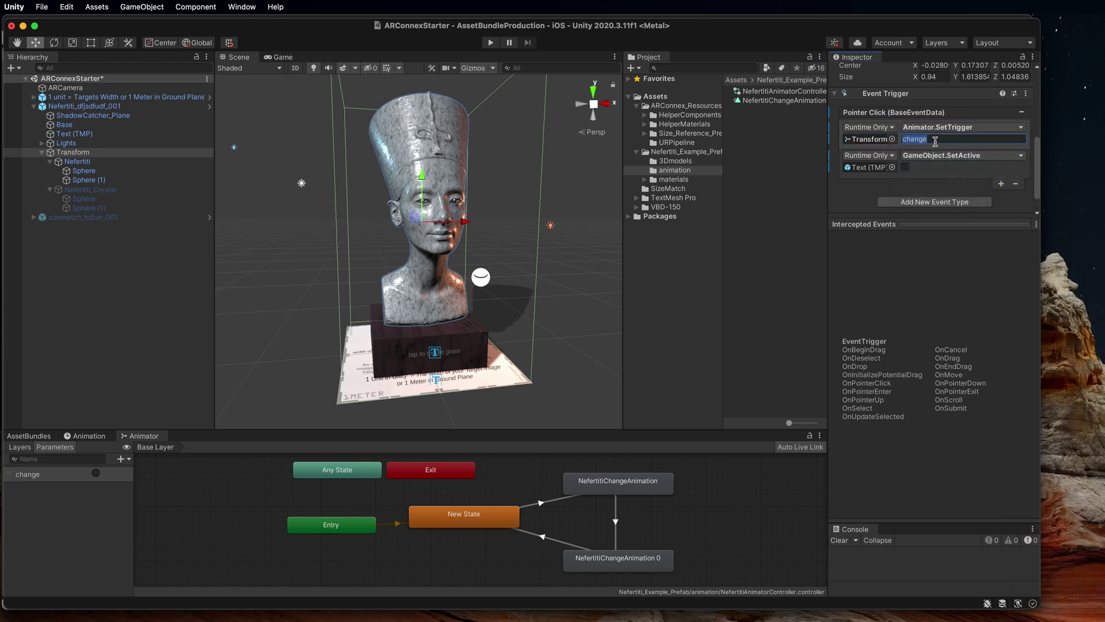
left_click(935, 141)
scroll(864, 118, "up", 3)
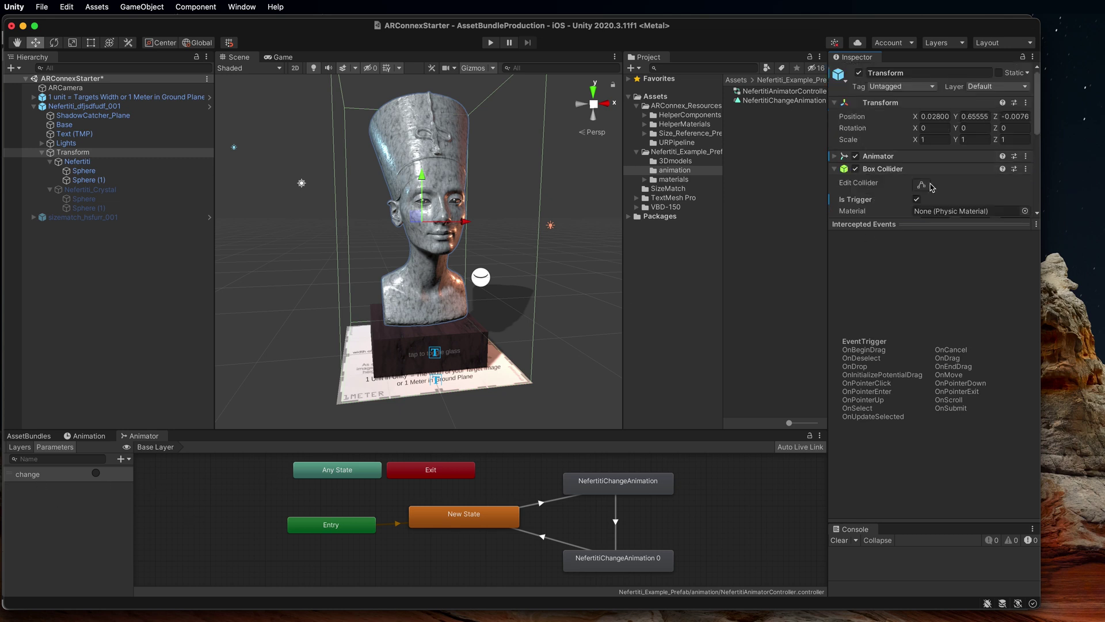
scroll(931, 183, "down", 4)
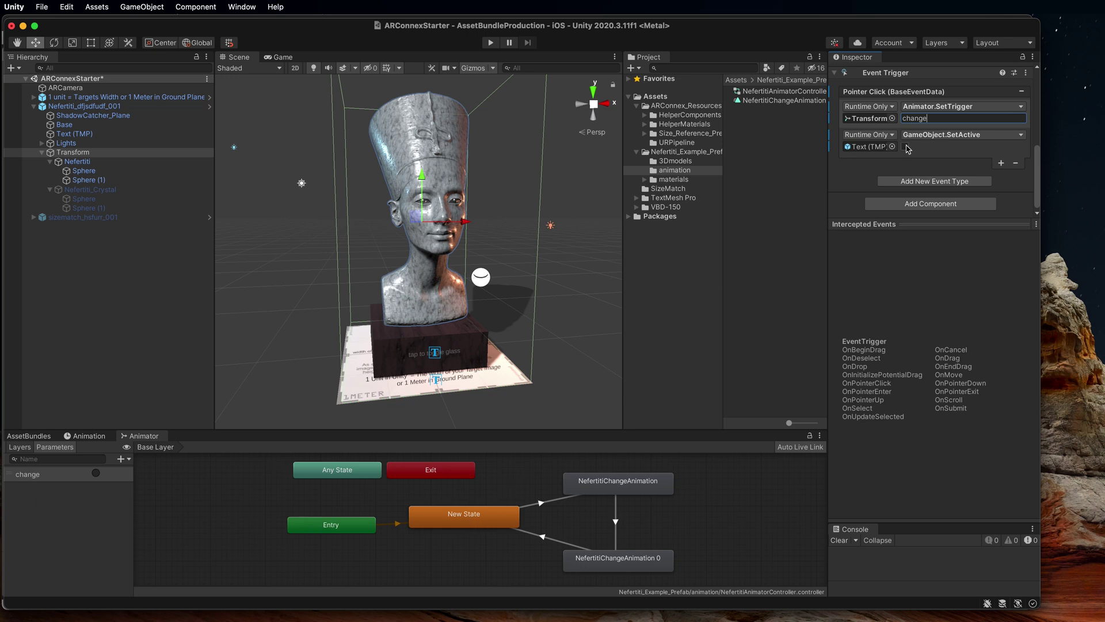
- Play the scene, tap the bust repeatedly to test the switching between stone and crystal, and stop playback
left_click(491, 44)
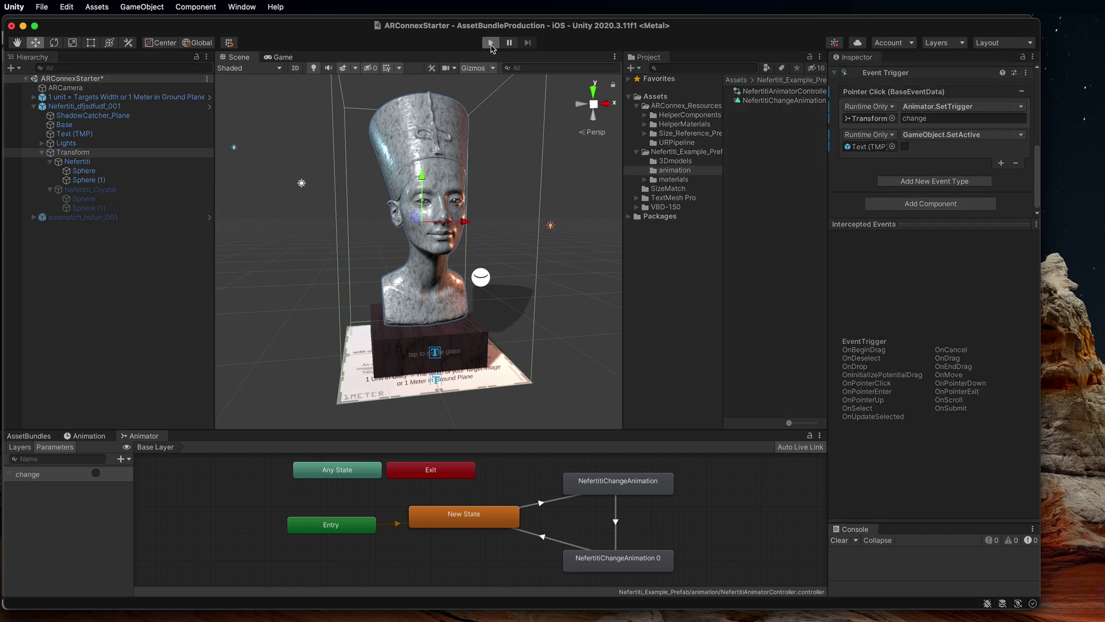
left_click(444, 183)
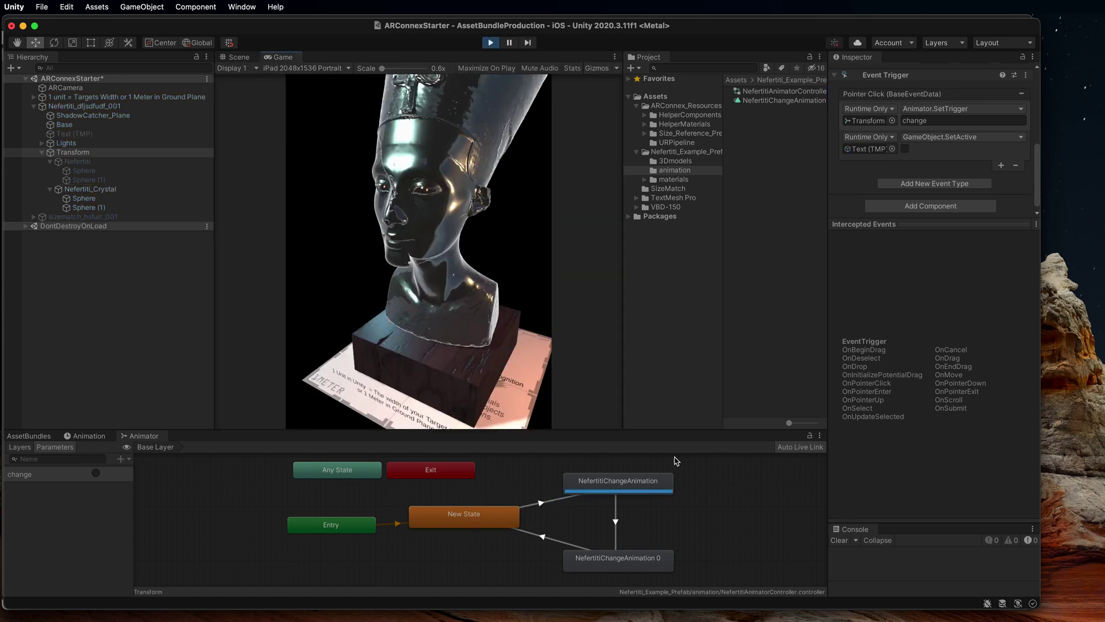
left_click(428, 163)
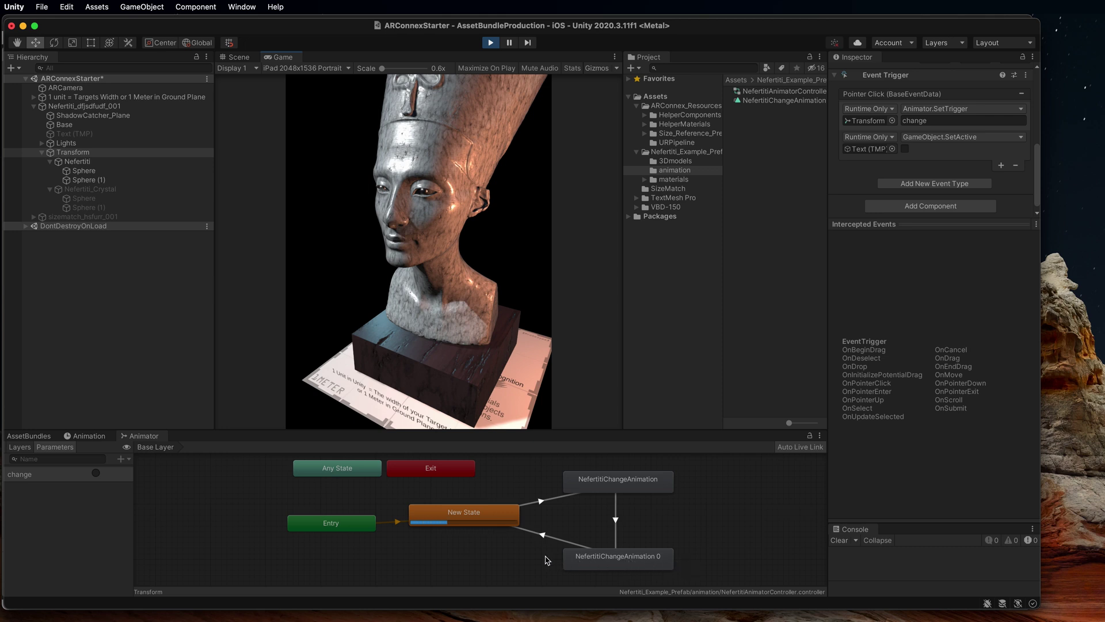
left_click(411, 174)
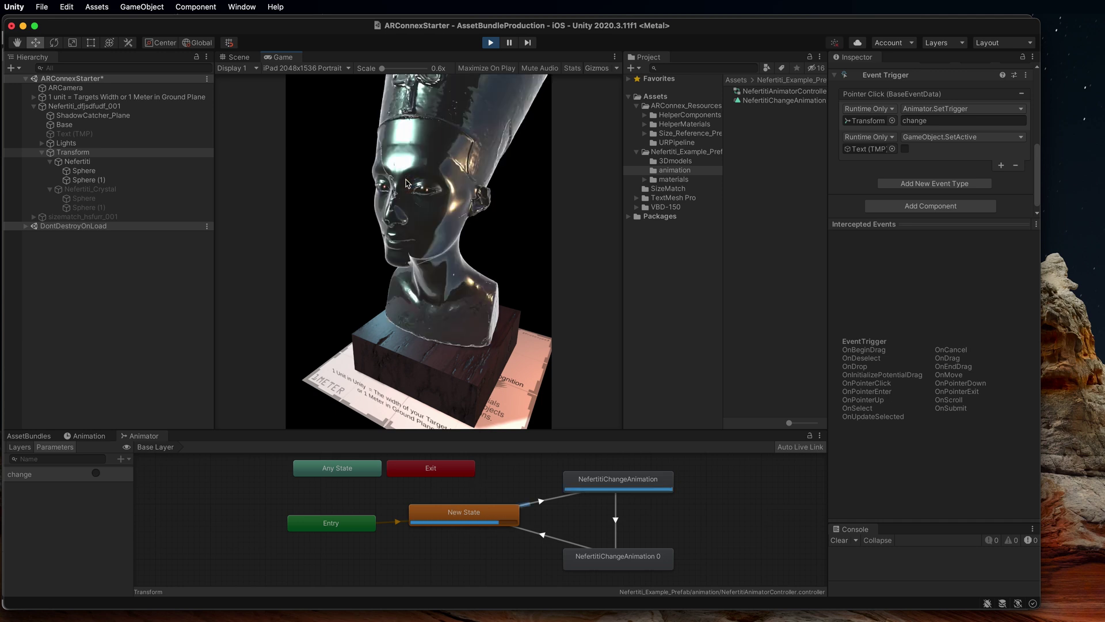
left_click(411, 174)
left_click(410, 175)
left_click(411, 174)
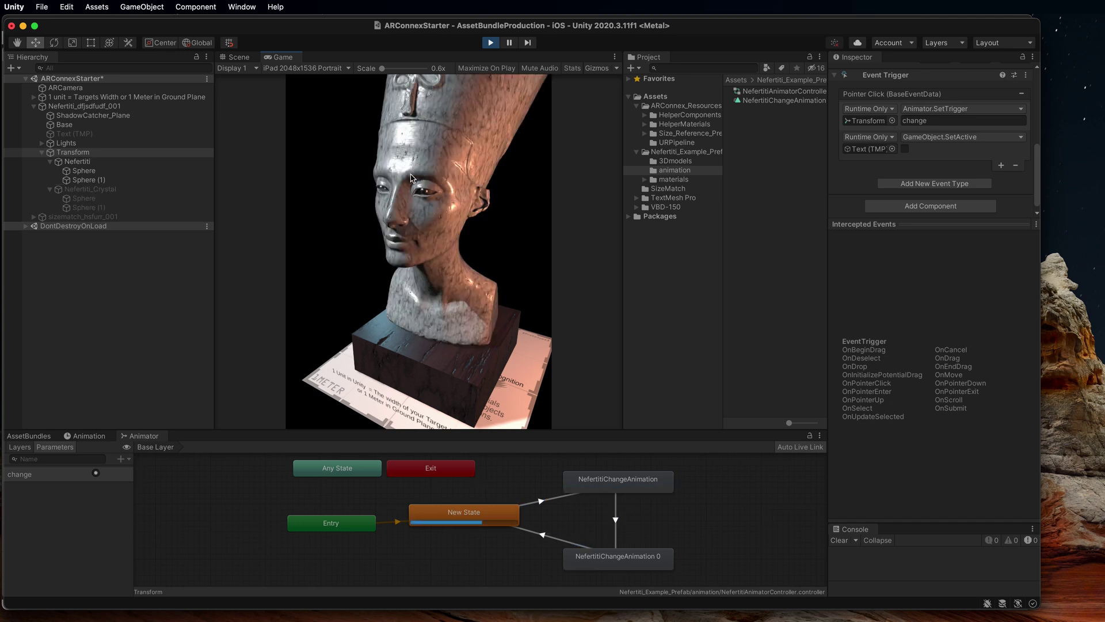
left_click(411, 175)
left_click(411, 174)
left_click(411, 174)
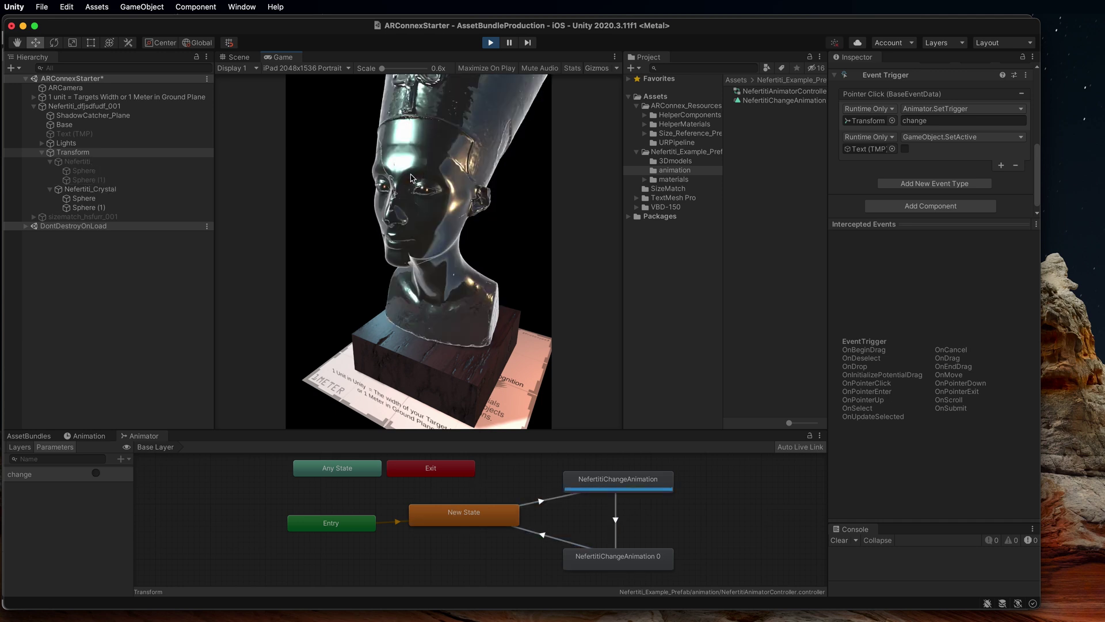
left_click(411, 174)
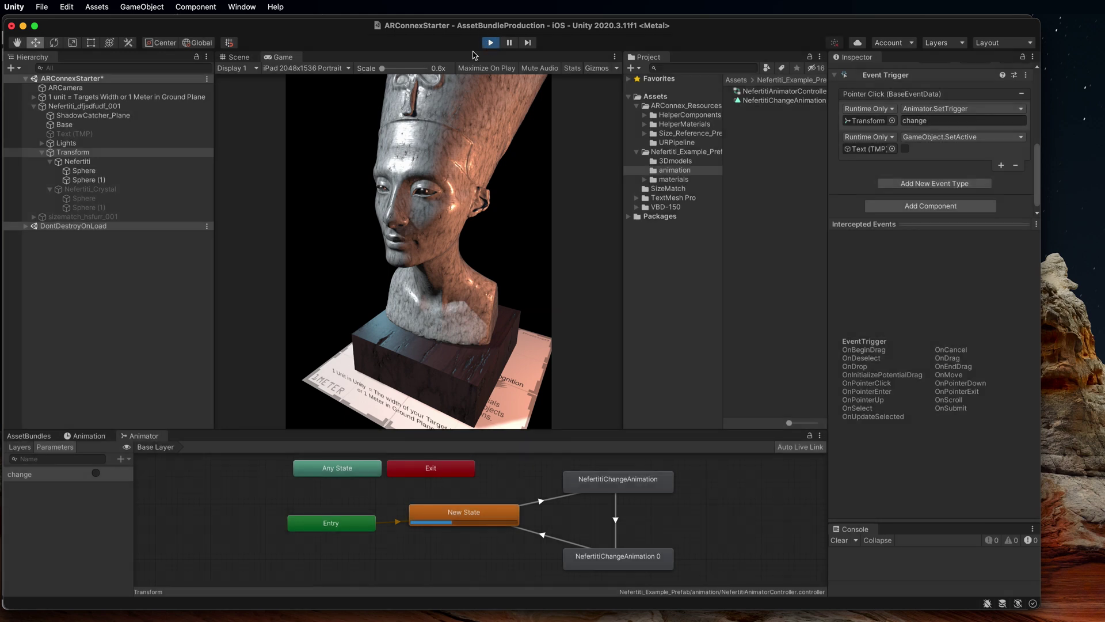
left_click(491, 42)
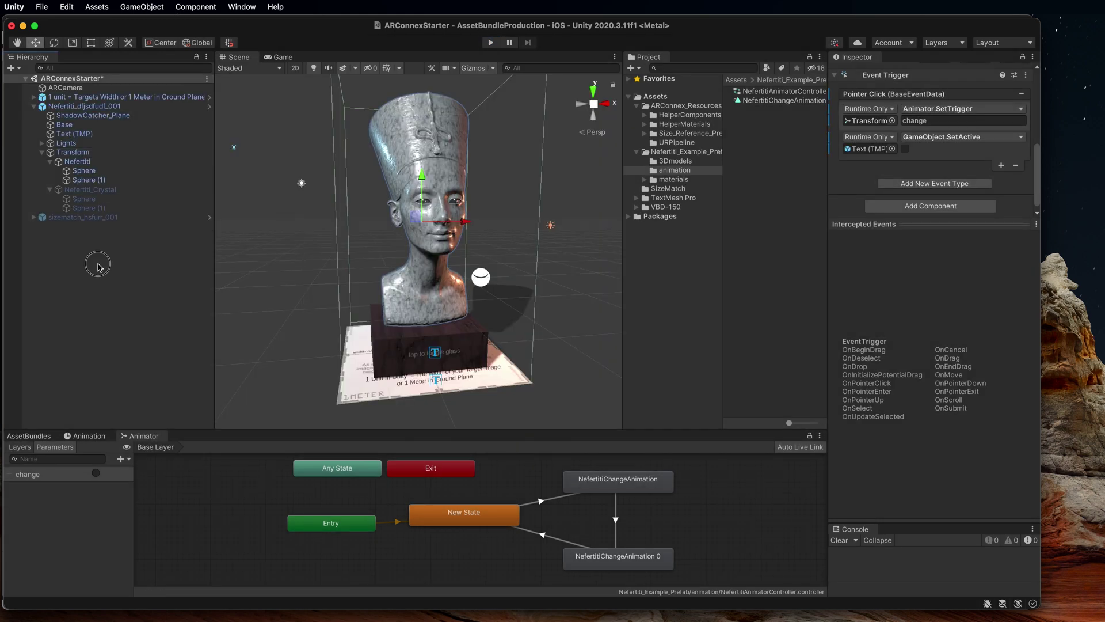
- Collapse the Nefertiti_dfjsdfudf_001 prefab in the hierarchy and deactivate it
left_click(34, 107)
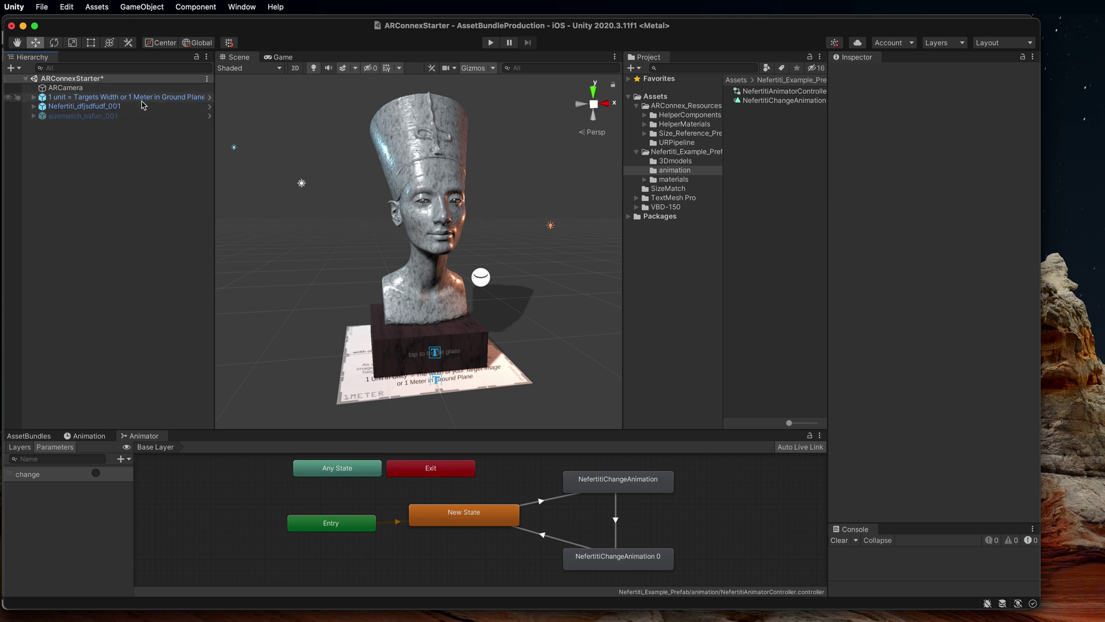
left_click(64, 107)
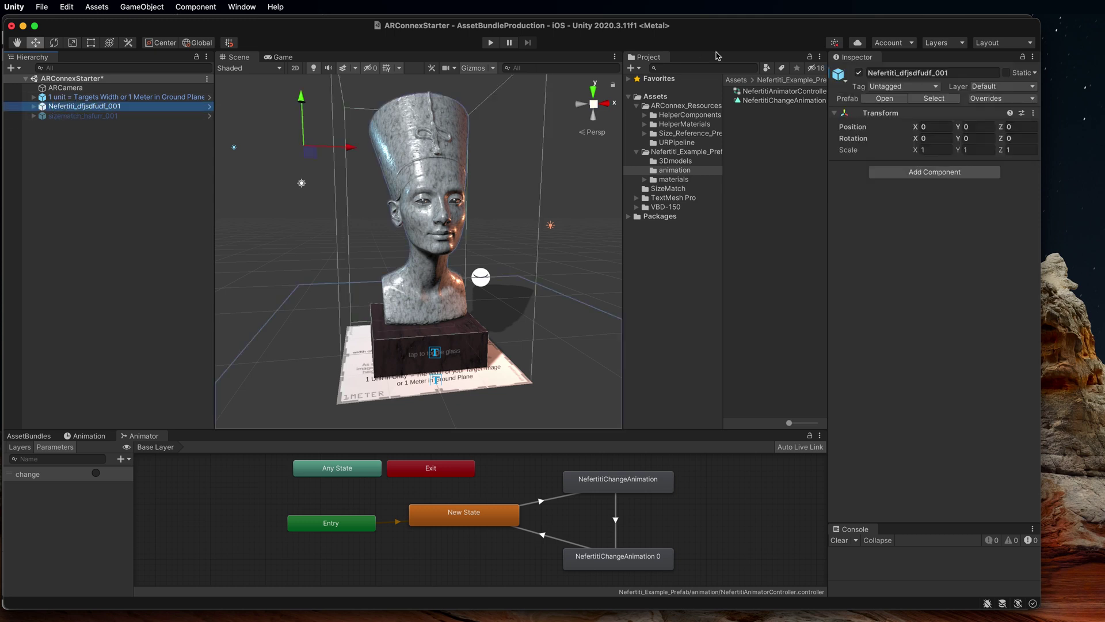
left_click(859, 73)
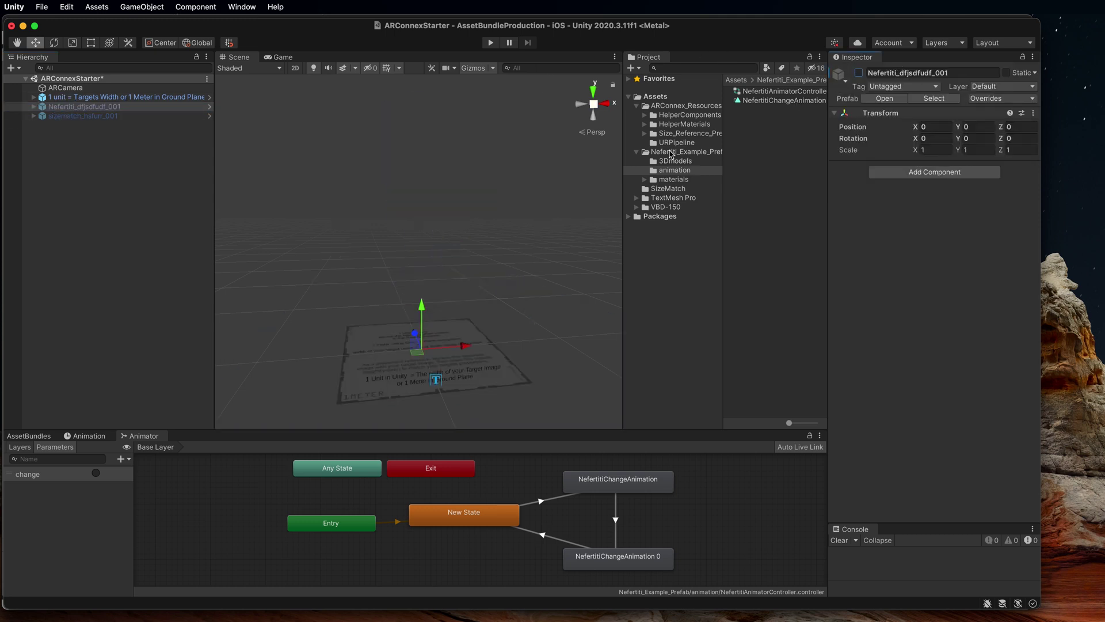
- Add the VBD-150_eyetuurp-002 prefab from the VBD-150 assets folder to the scene hierarchy
left_click(636, 152)
left_click(638, 180)
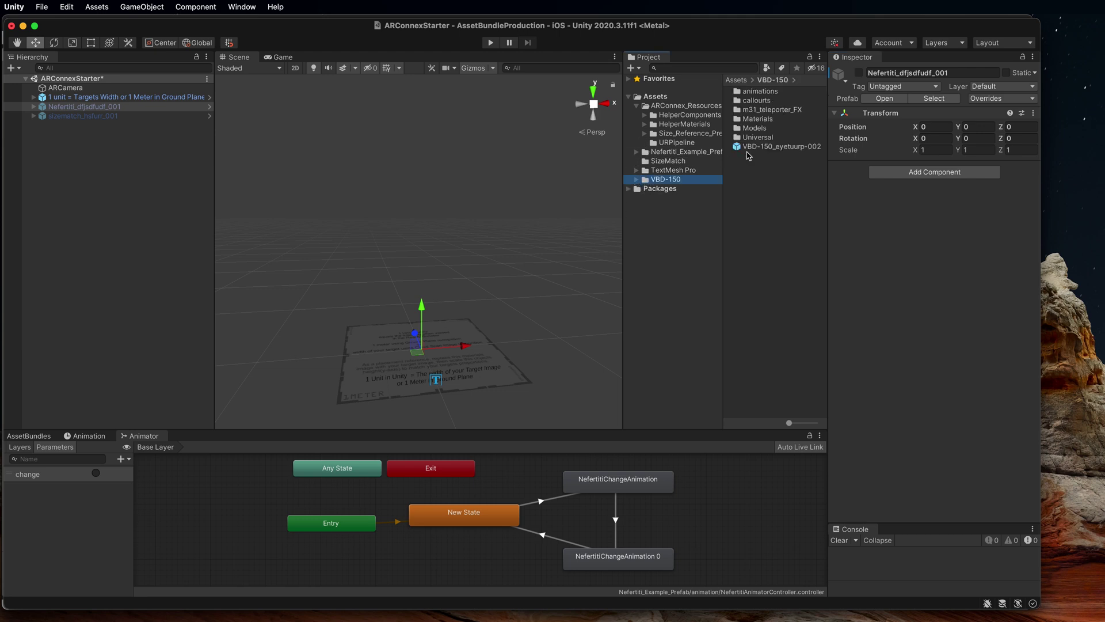
left_click_drag(748, 149, 109, 190)
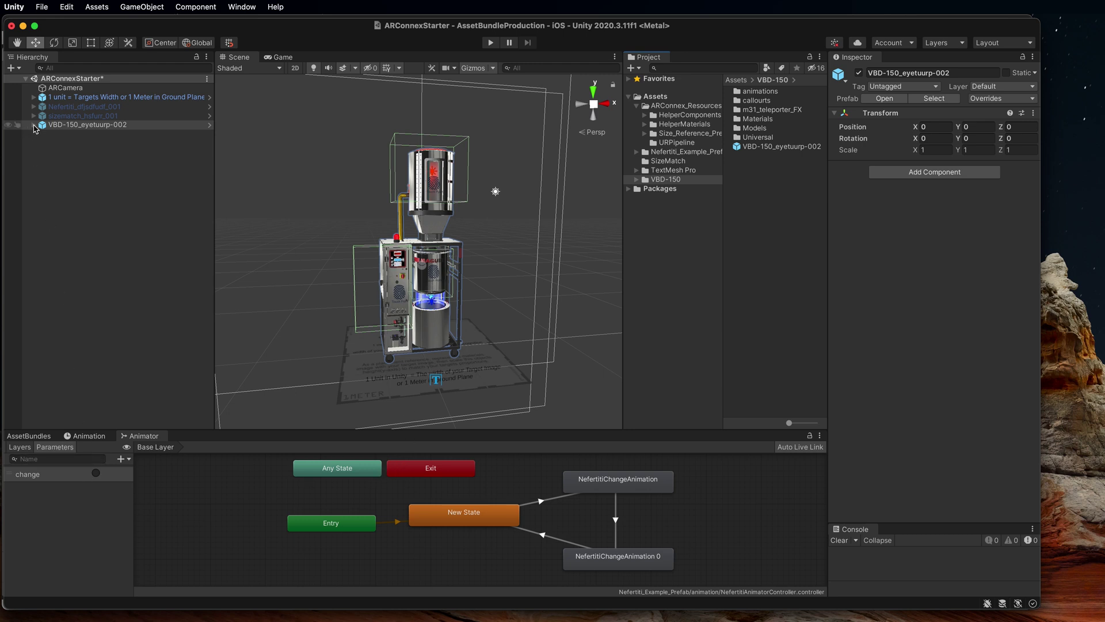
- Examine the VBD-150 prefab's VBD150Null and Canvas objects, the VBD-150 object's animator states and the Still state's transitions
left_click(33, 125)
left_click(63, 135)
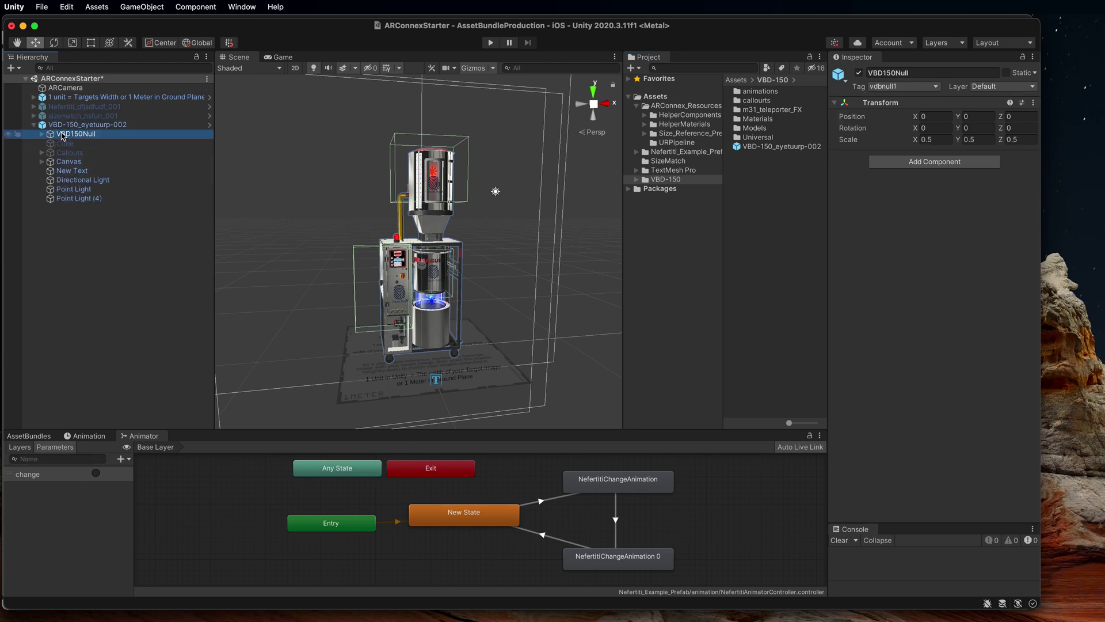
left_click(66, 161)
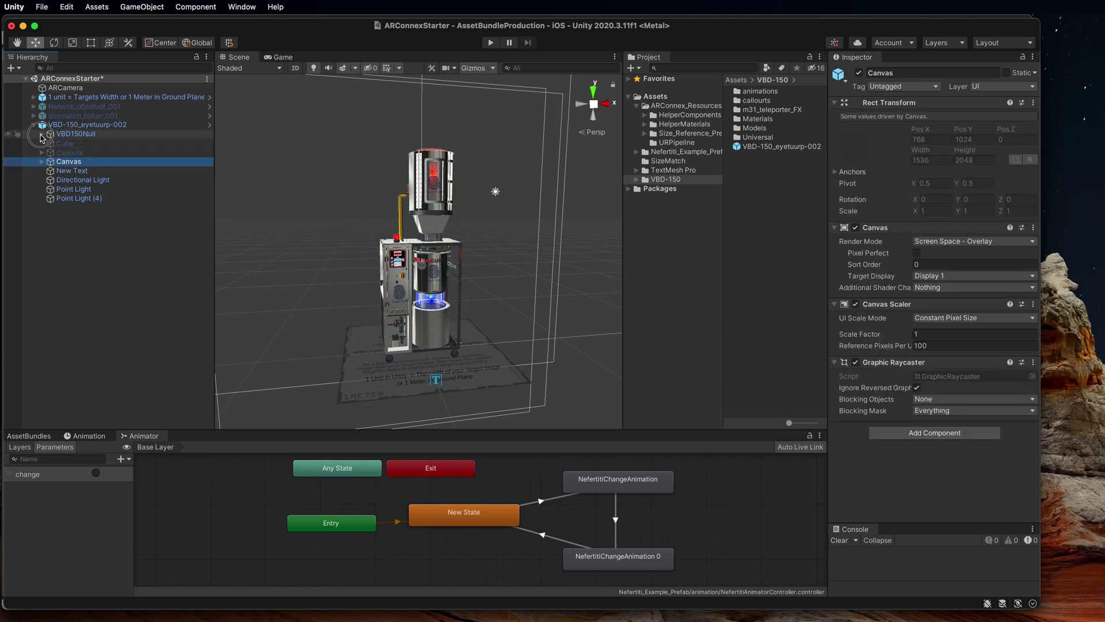
left_click(41, 133)
left_click(80, 151)
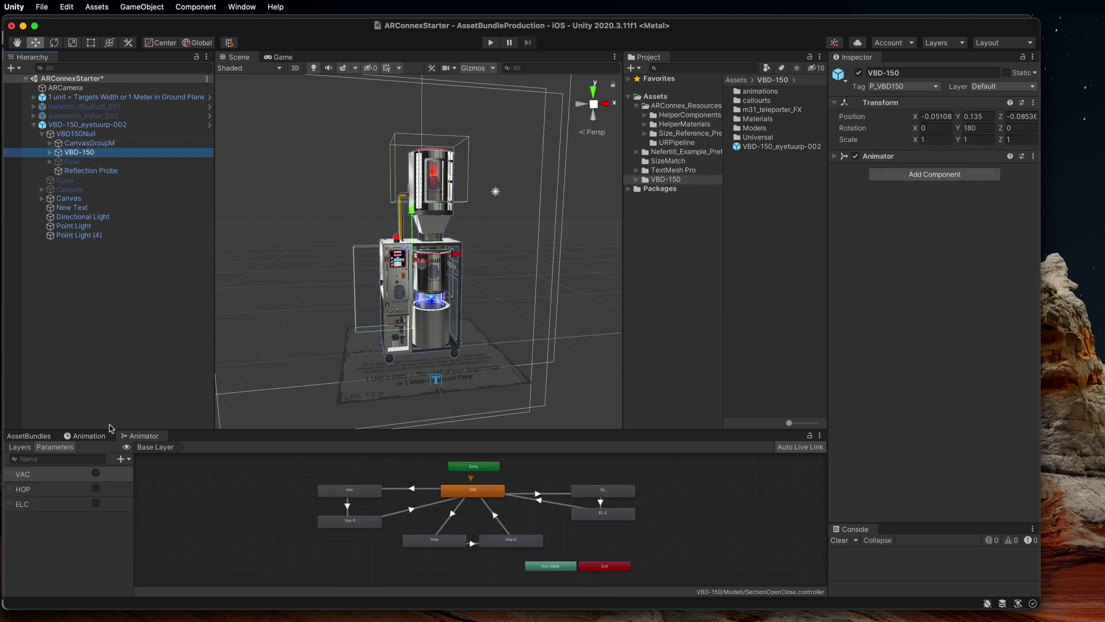
left_click(473, 492)
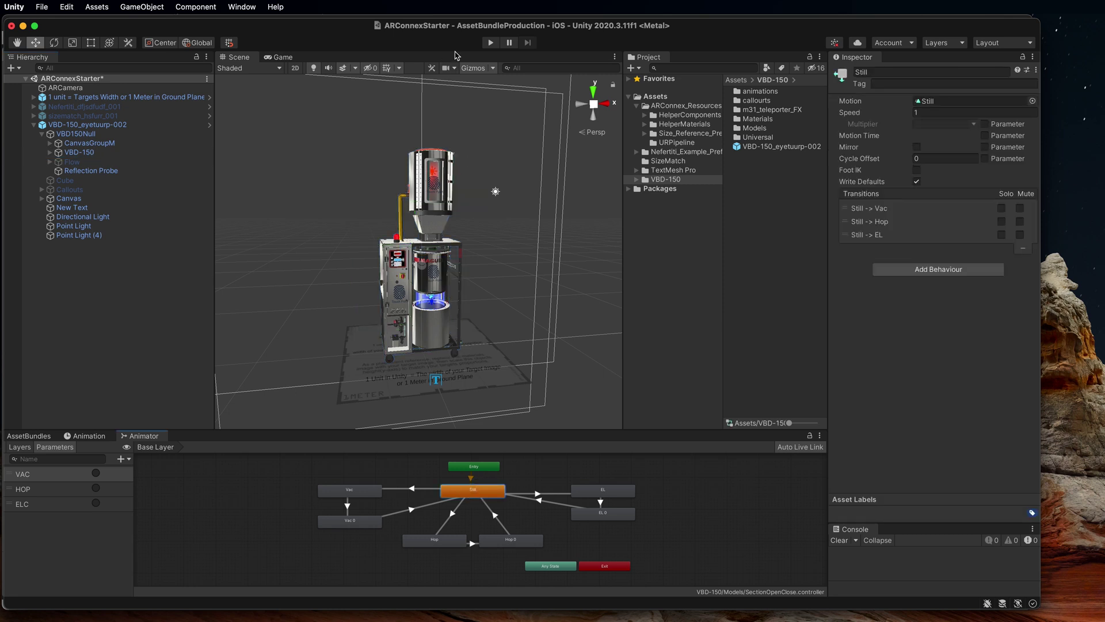
- Play the scene, tap the machine's upper hopper and central chamber to test their animations, and switch on Material Flow
left_click(492, 42)
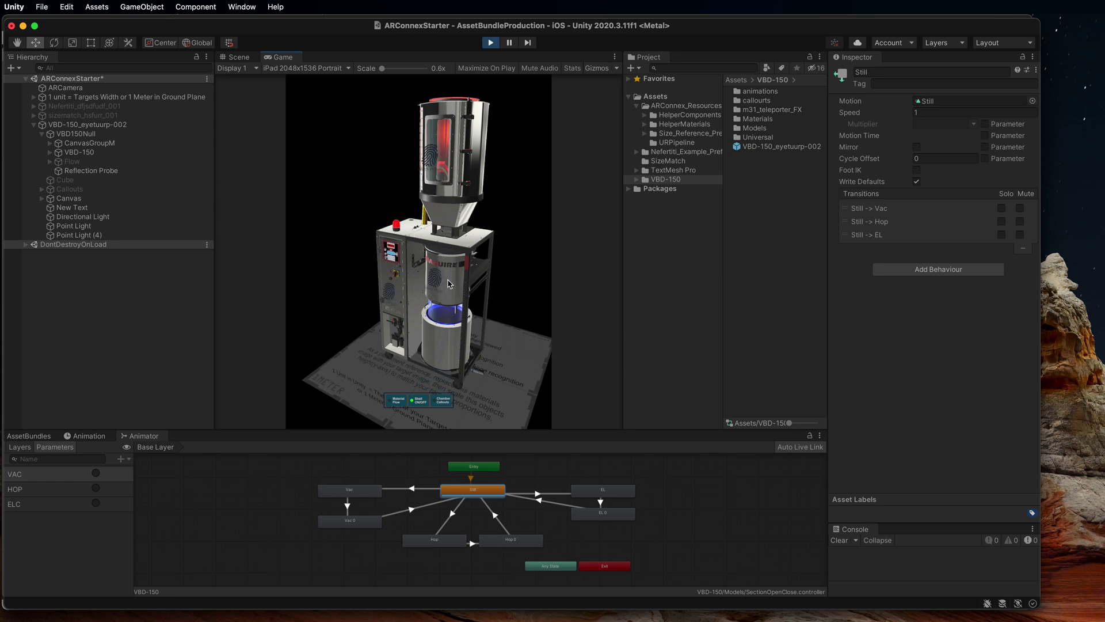
left_click(440, 156)
left_click(438, 276)
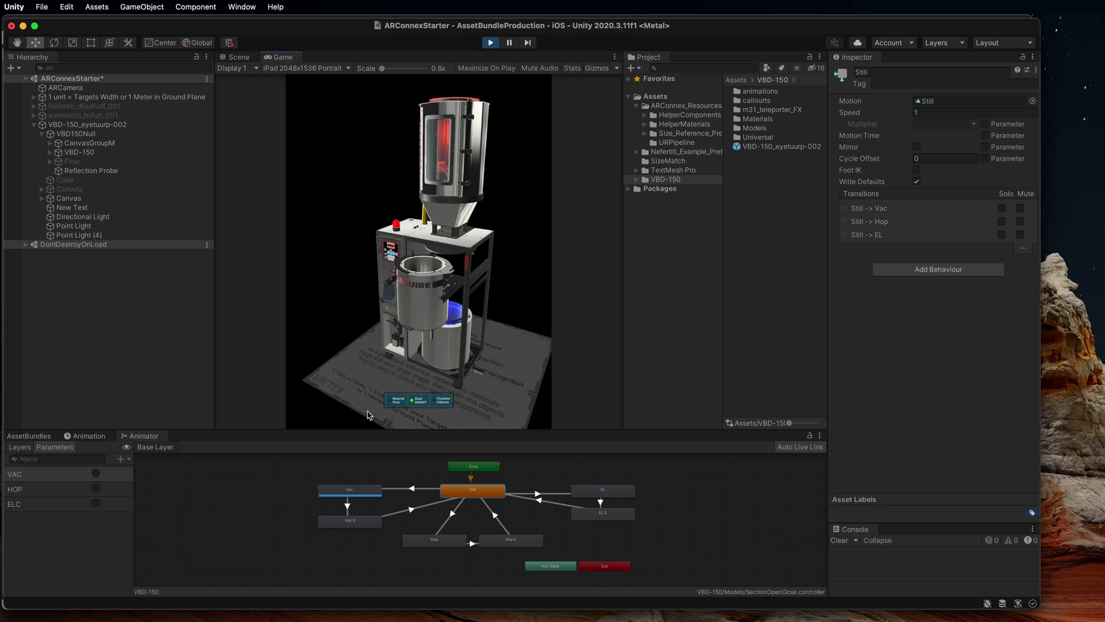
left_click(395, 404)
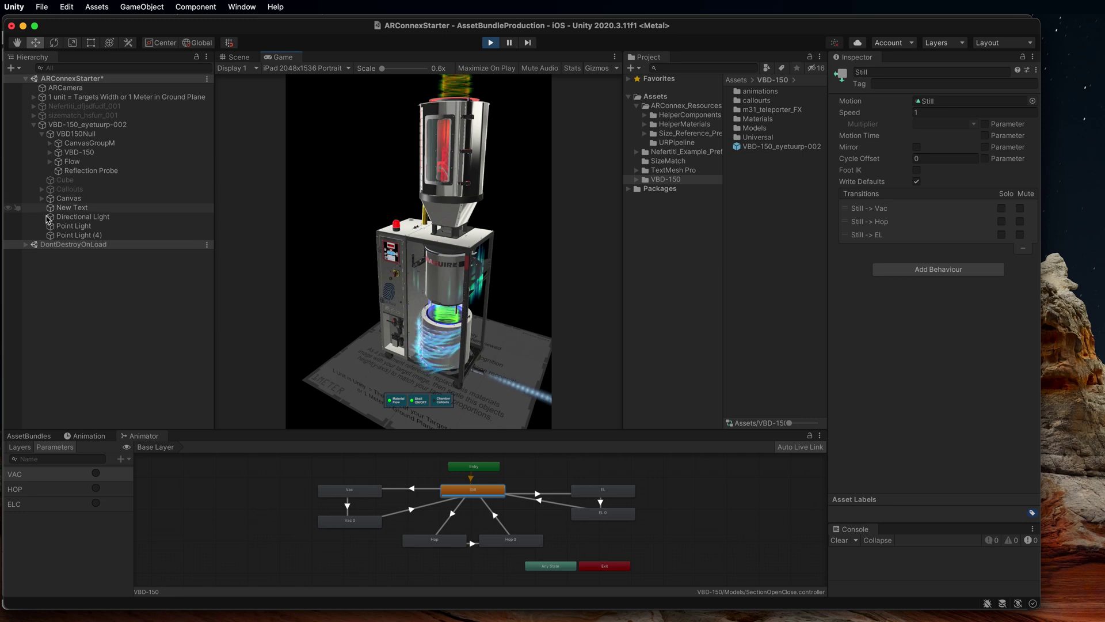
- Review the Flow object's children in the running scene and toggle Flow inactive and active again
left_click(58, 163)
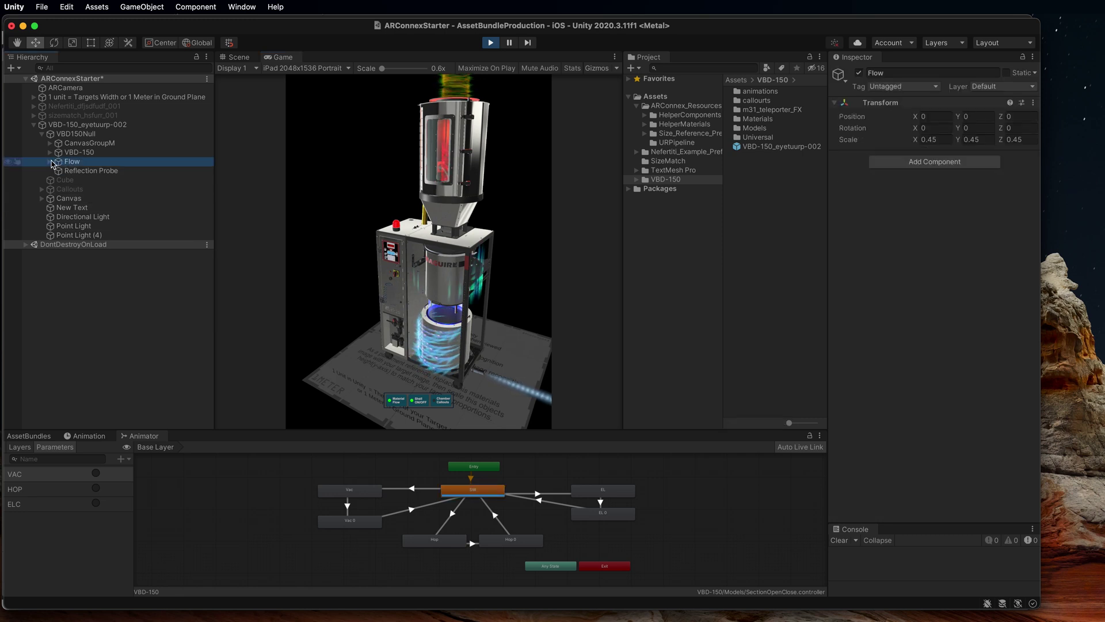
left_click(50, 162)
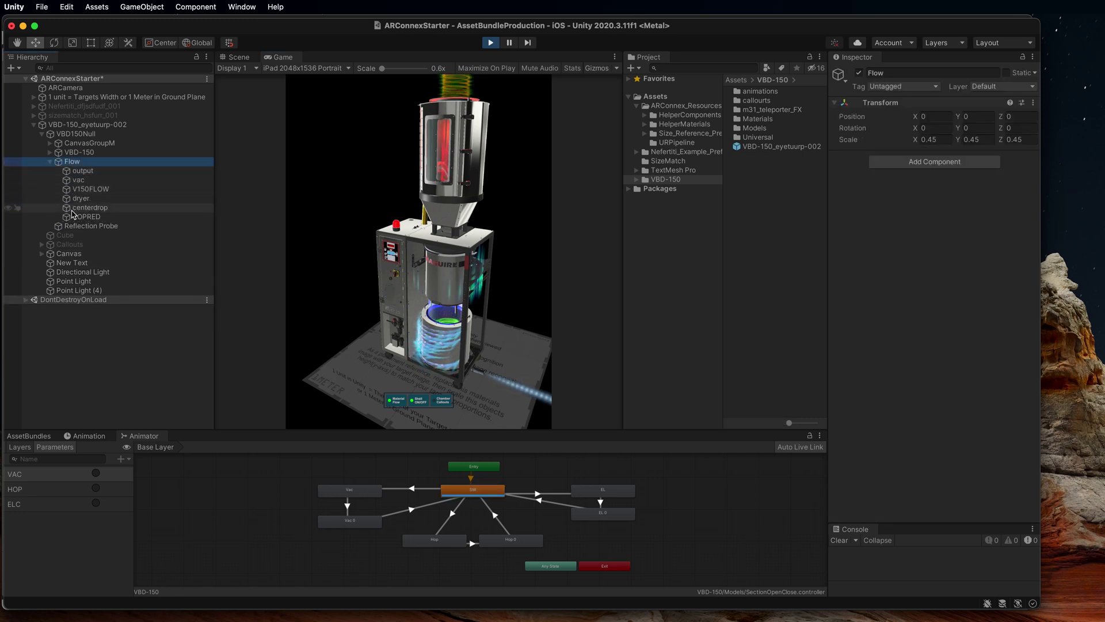
left_click(50, 162)
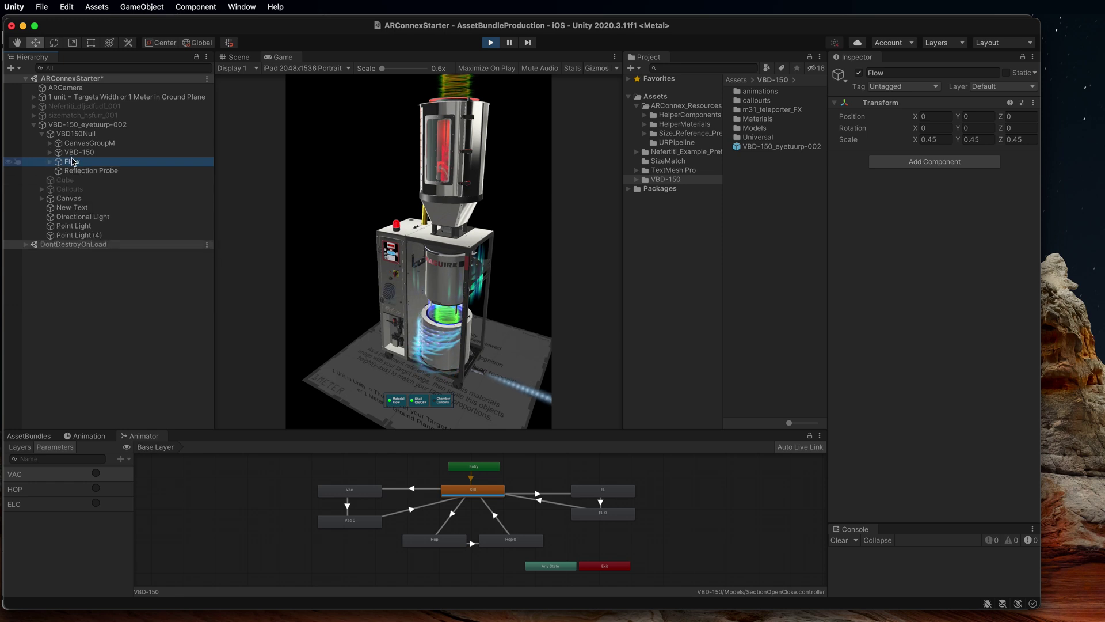
left_click(860, 74)
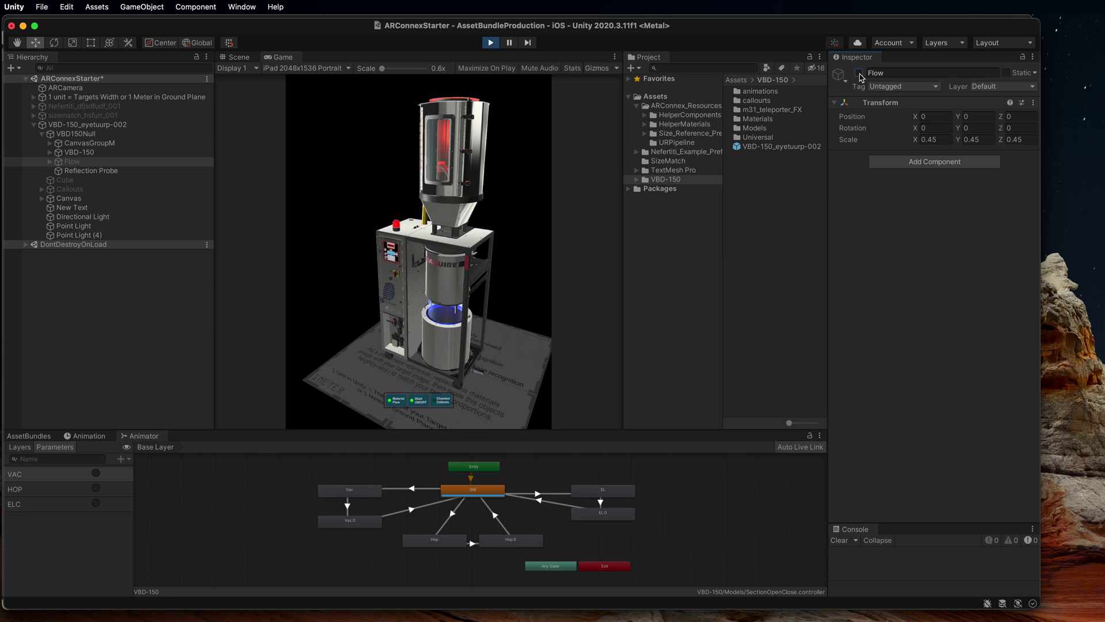
left_click(859, 73)
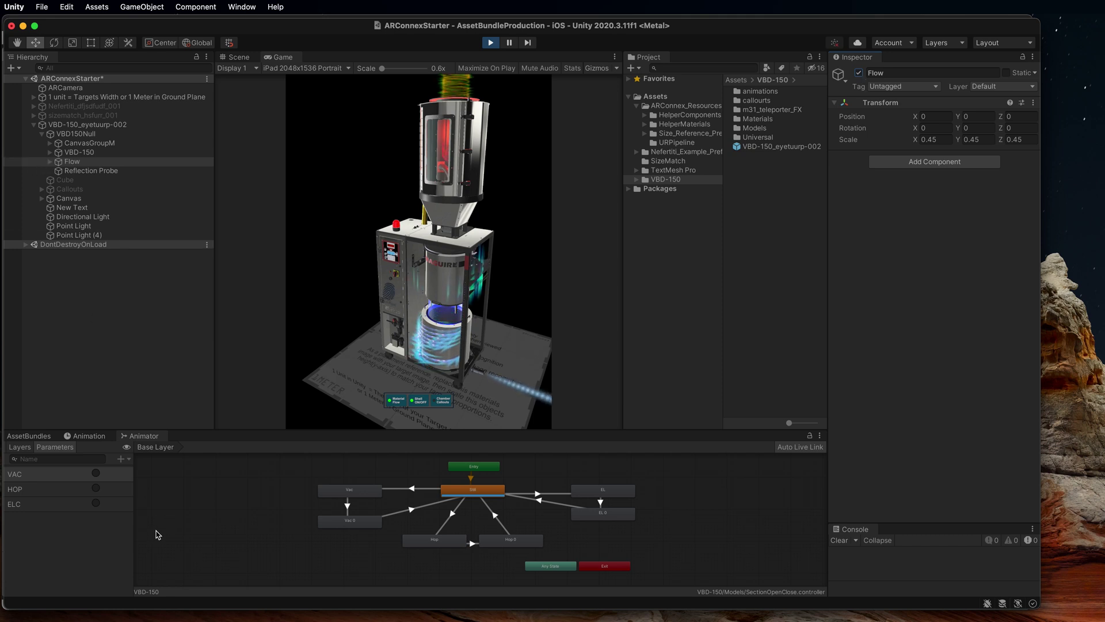
- Open the machine's electrical cabinet door and switch on the Chamber Callouts in the running scene
left_click(382, 258)
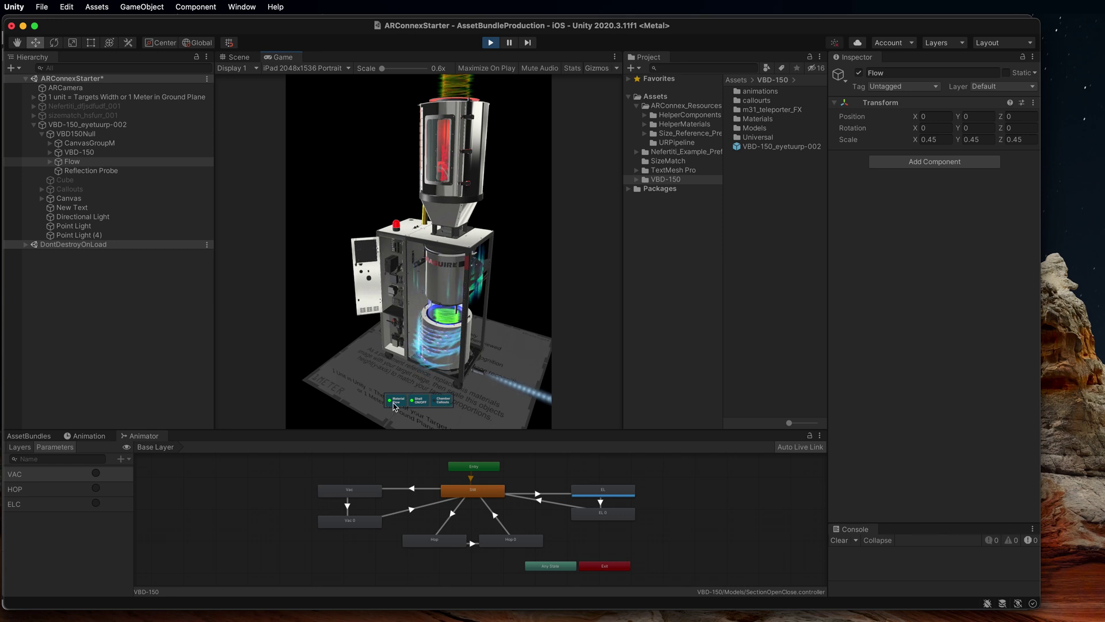
left_click(447, 403)
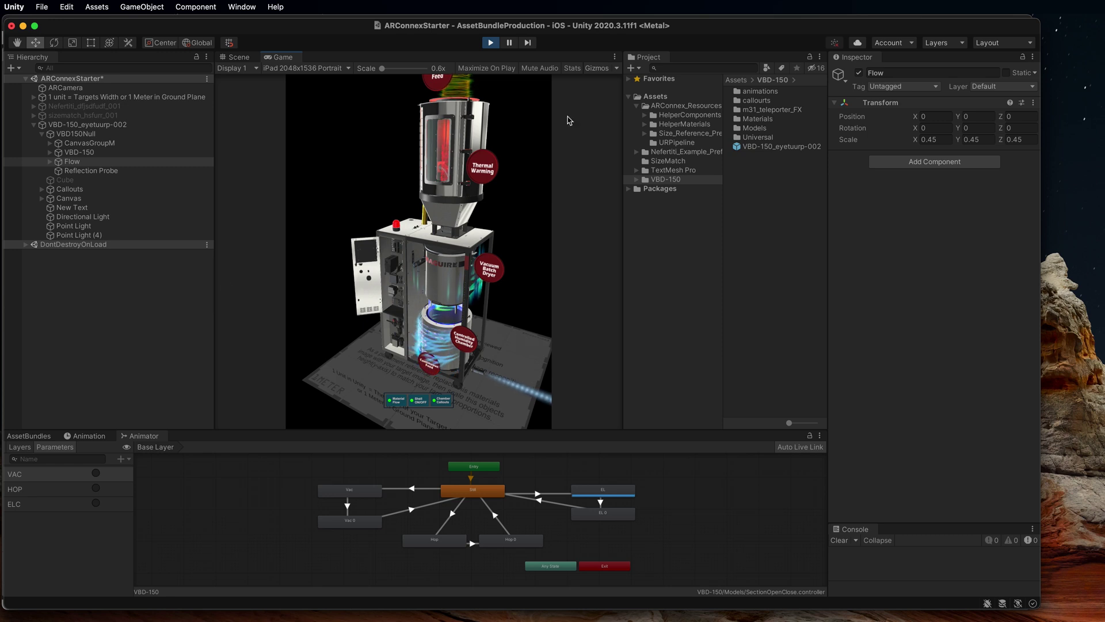
- Look through the HelperComponents folder's AddingLinks, Extend_Interactivity and RealityBrowser_Overrides subfolders
left_click(687, 116)
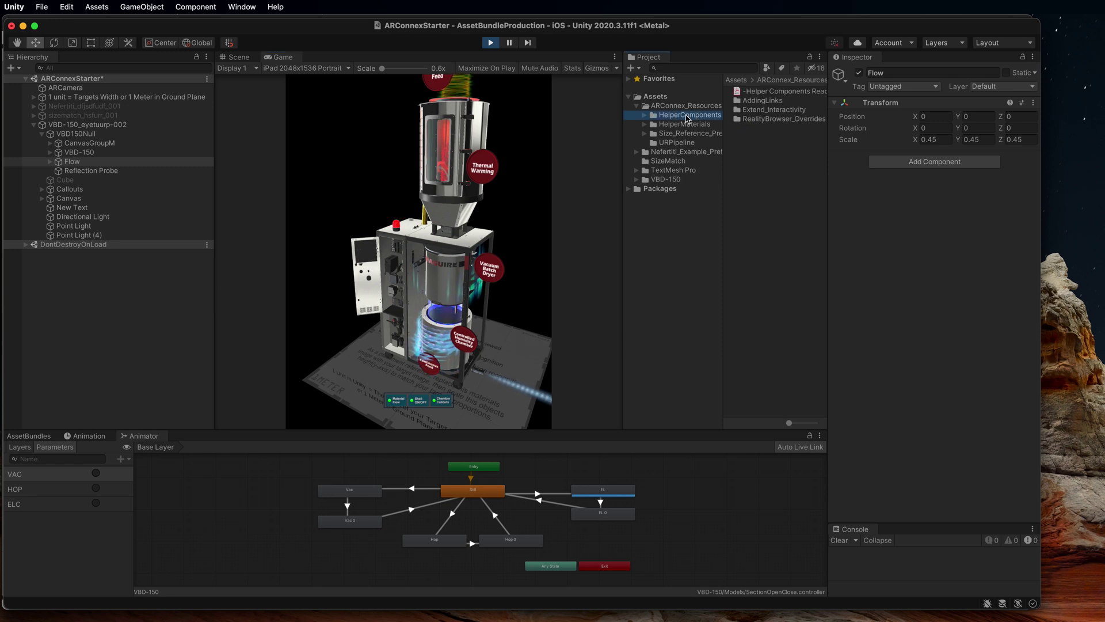
left_click(761, 101)
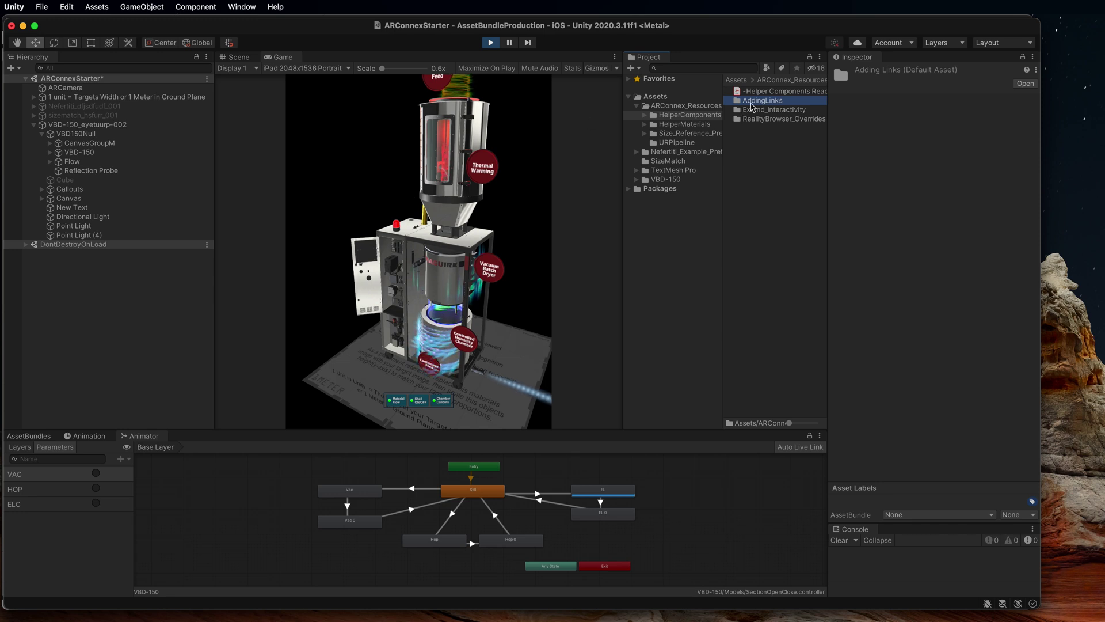
left_click(771, 111)
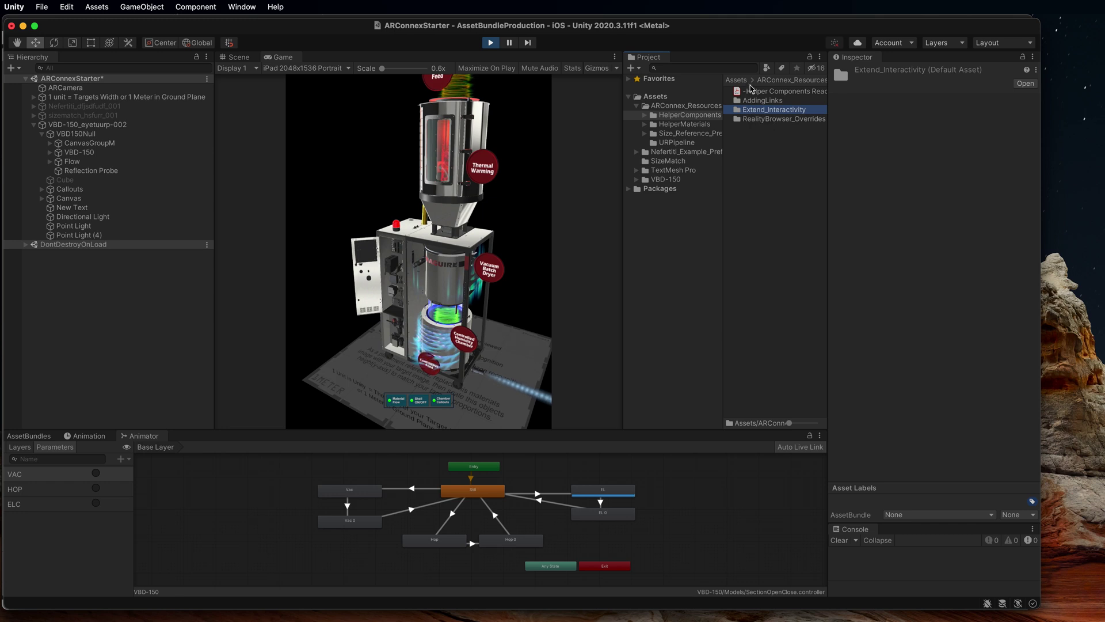
left_click(774, 119)
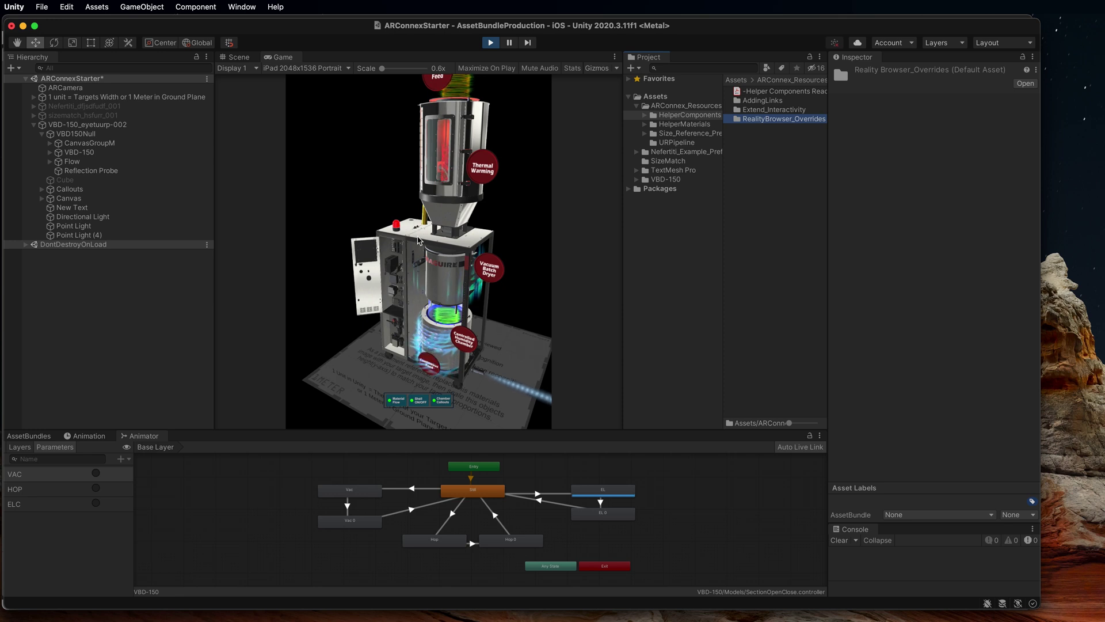
left_click(462, 233)
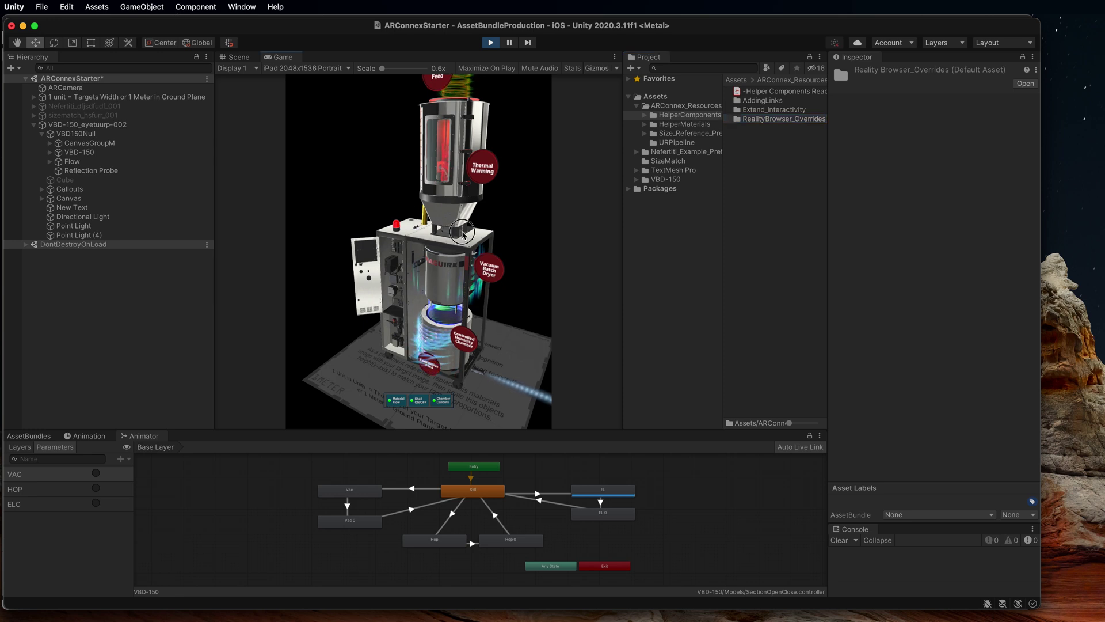